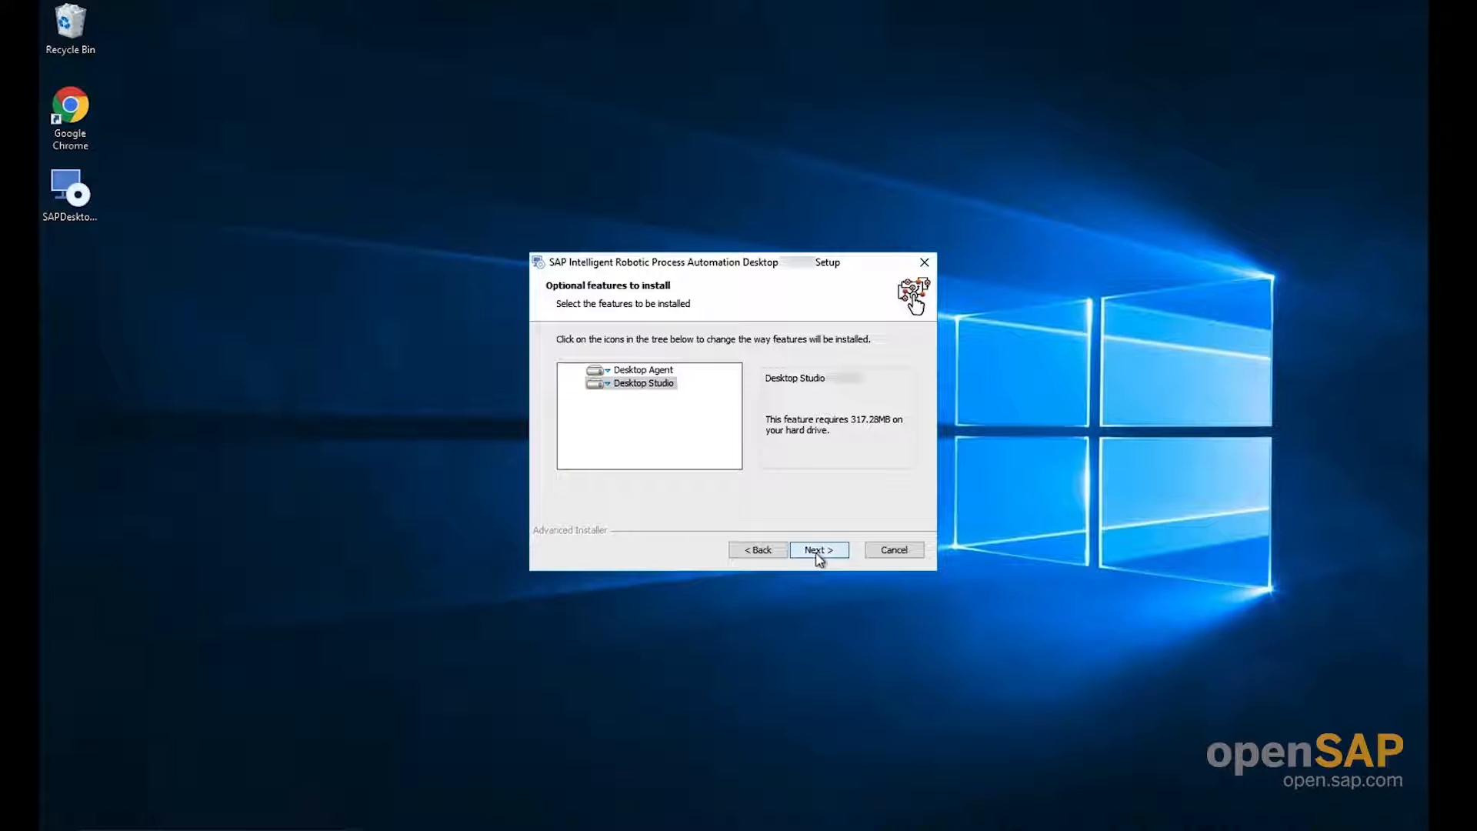
# Install the selected features in the default Intelligent RPA folder and finish setup with the option to launch the desktop agent enabled
pyautogui.click(816, 557)
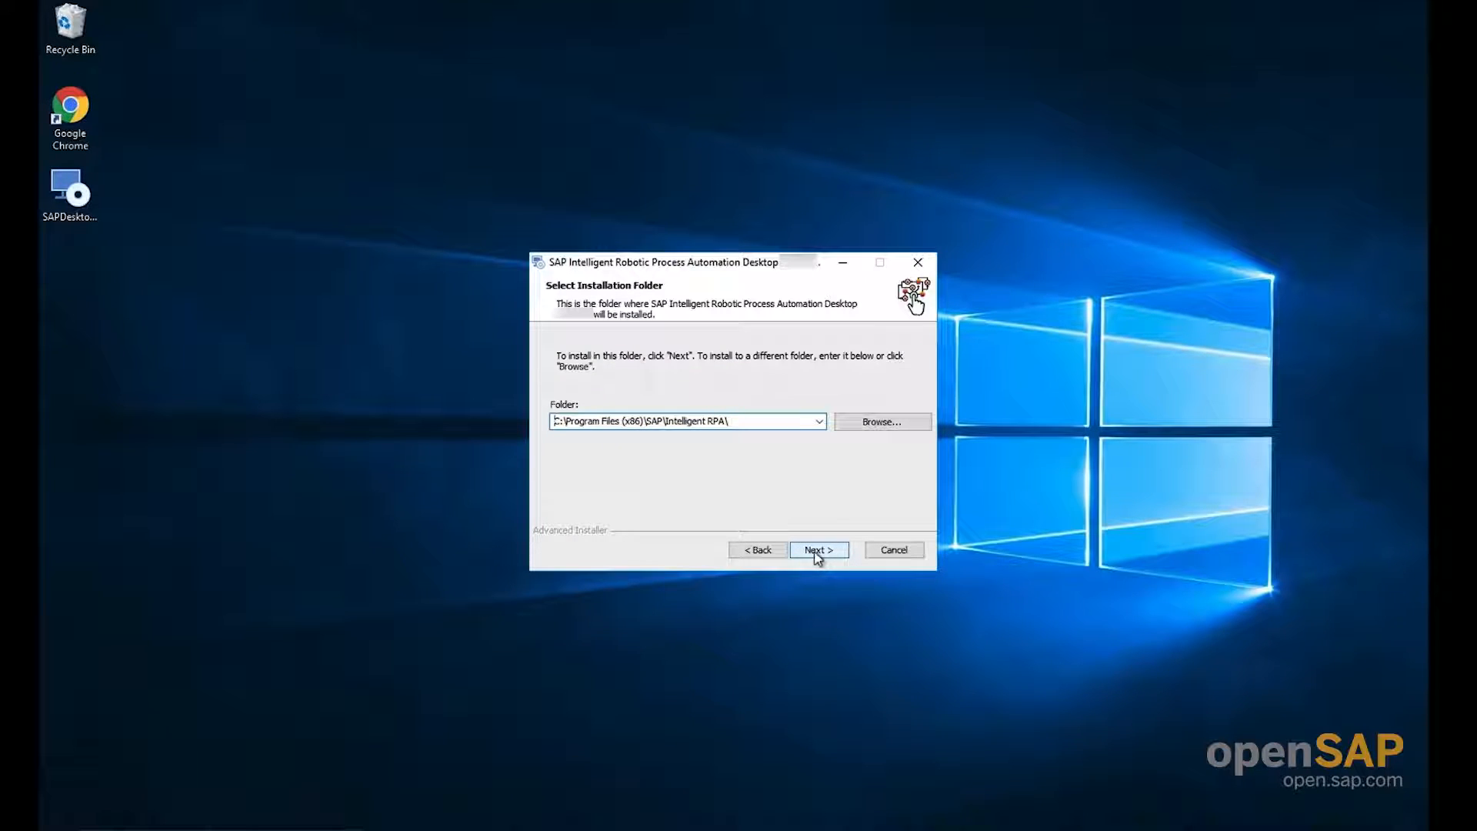
pyautogui.click(817, 556)
pyautogui.click(817, 554)
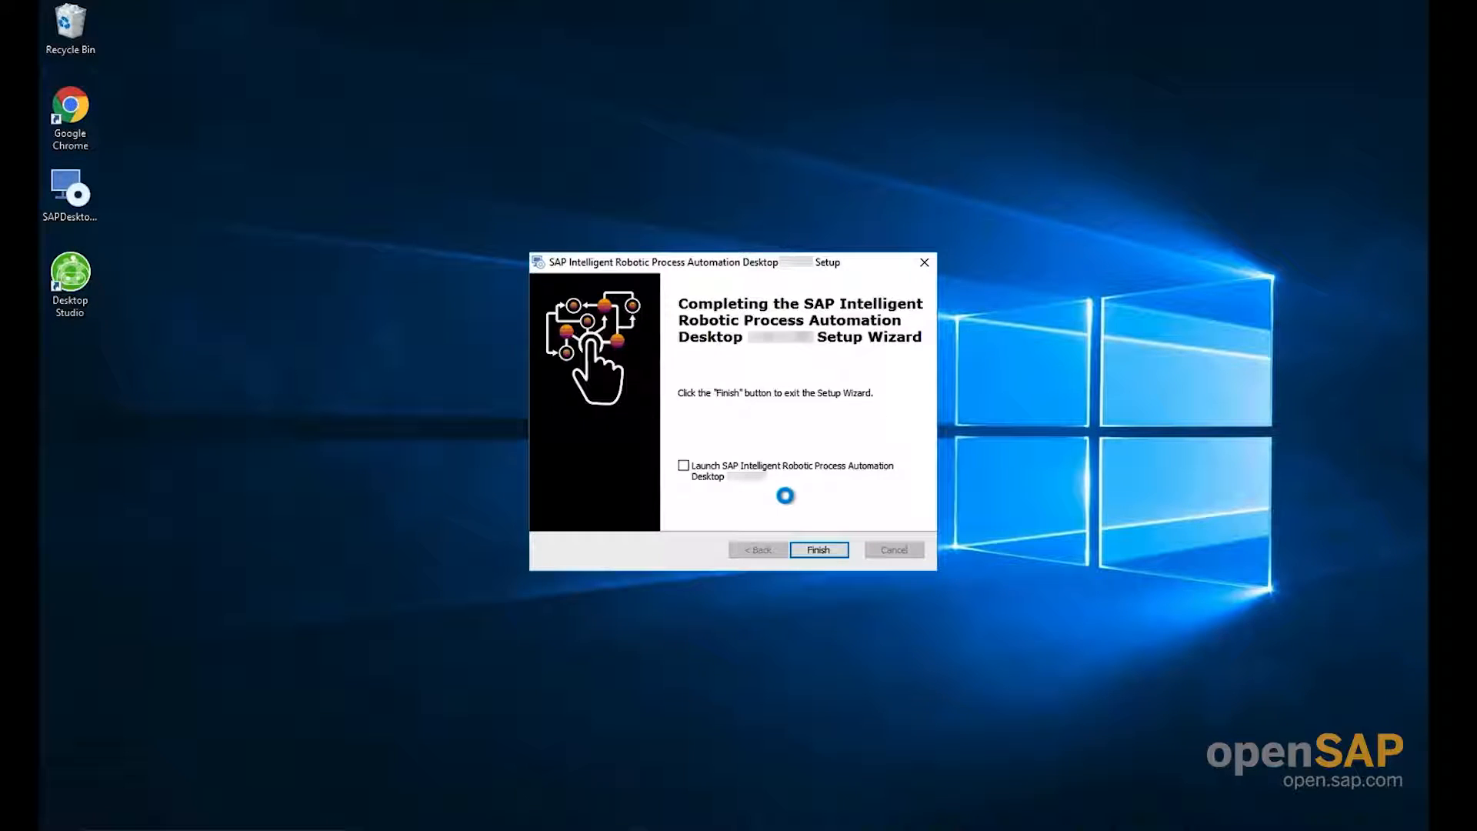
pyautogui.click(683, 465)
pyautogui.click(821, 550)
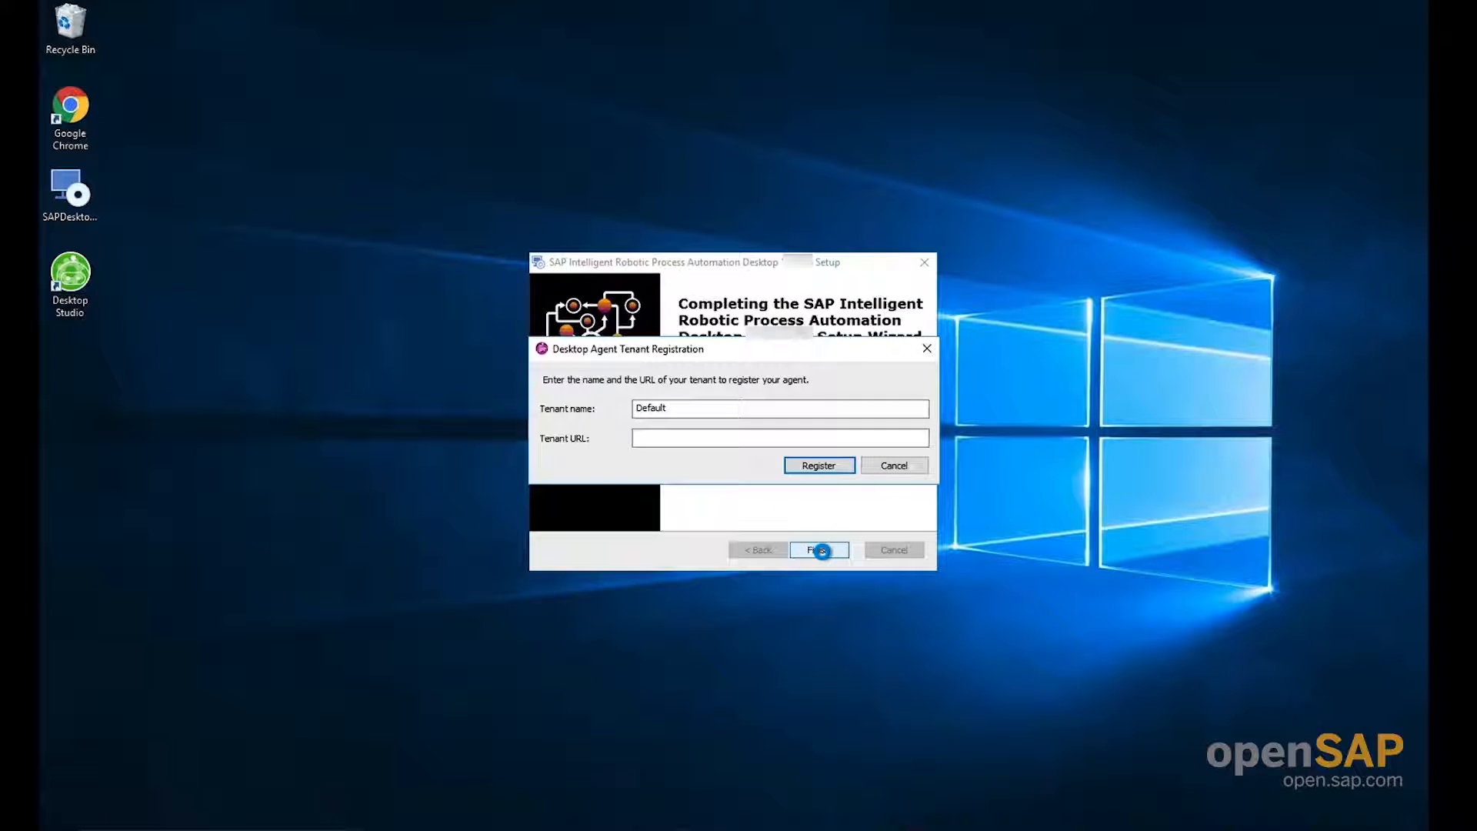
# Register the desktop agent under the tenant name Default with the copied hana.ondemand.com tenant URL
pyautogui.click(719, 436)
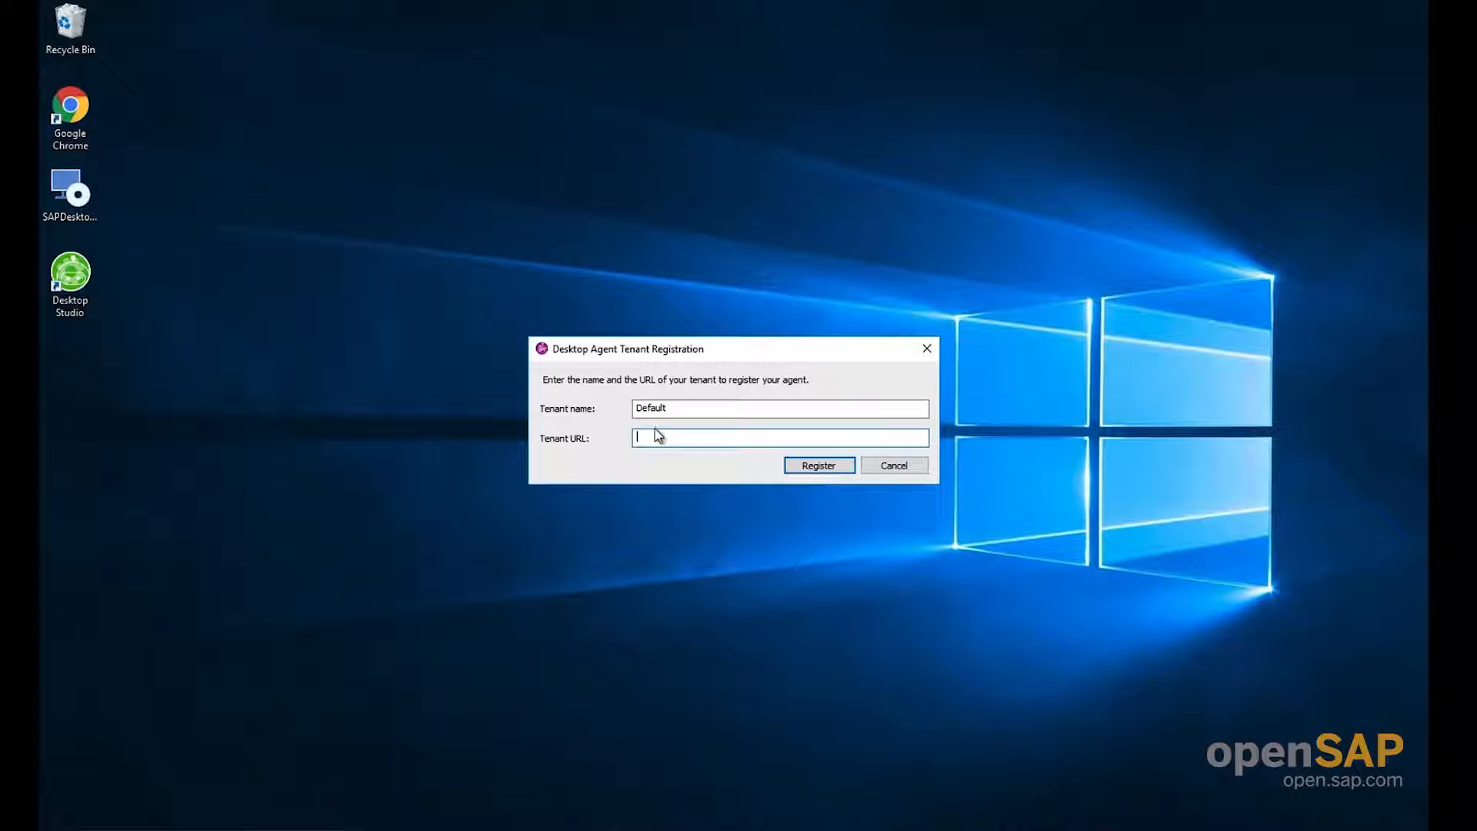
pyautogui.hotkey('ctrl', 'v')
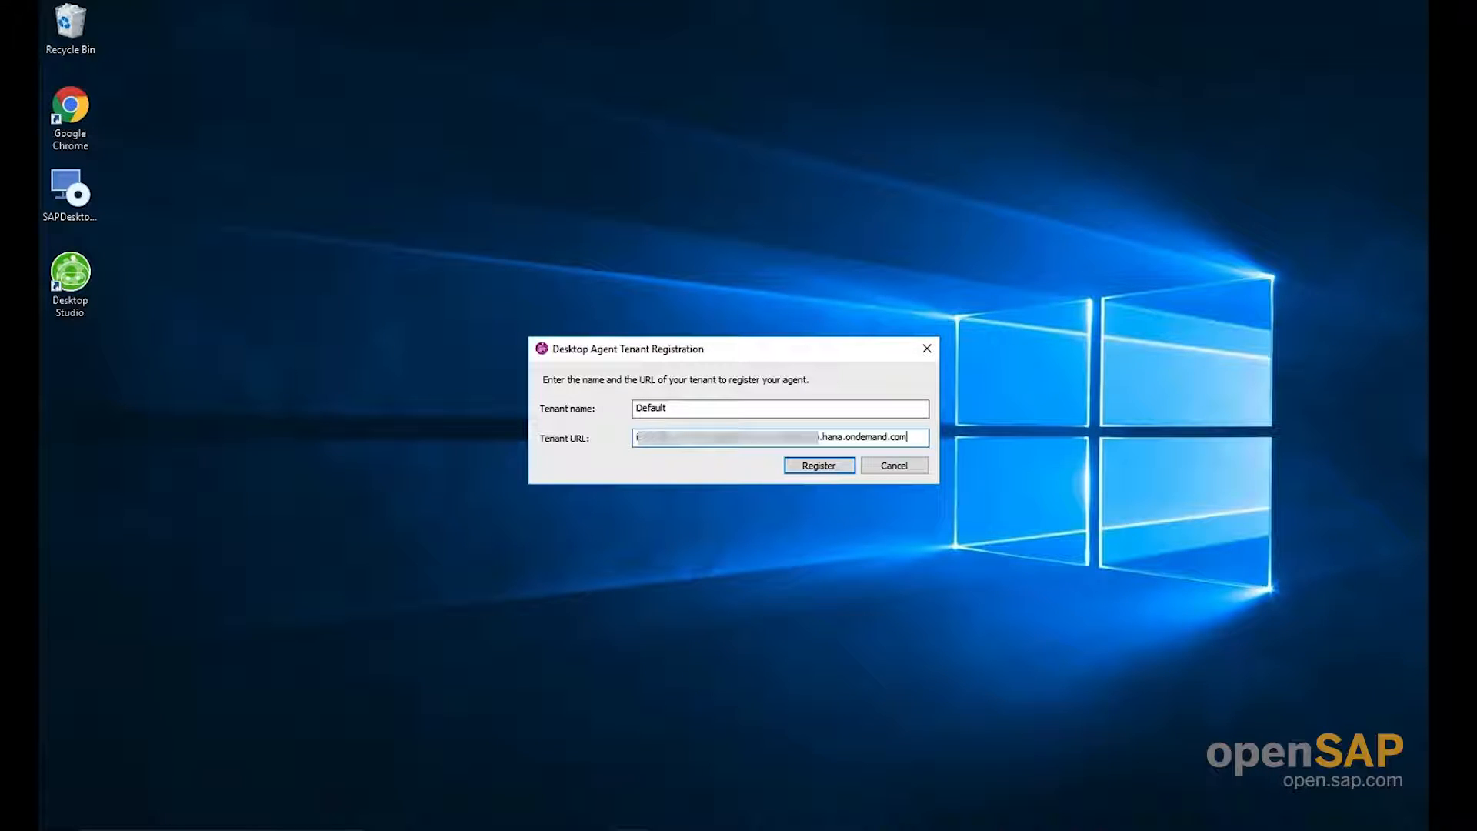
pyautogui.click(831, 466)
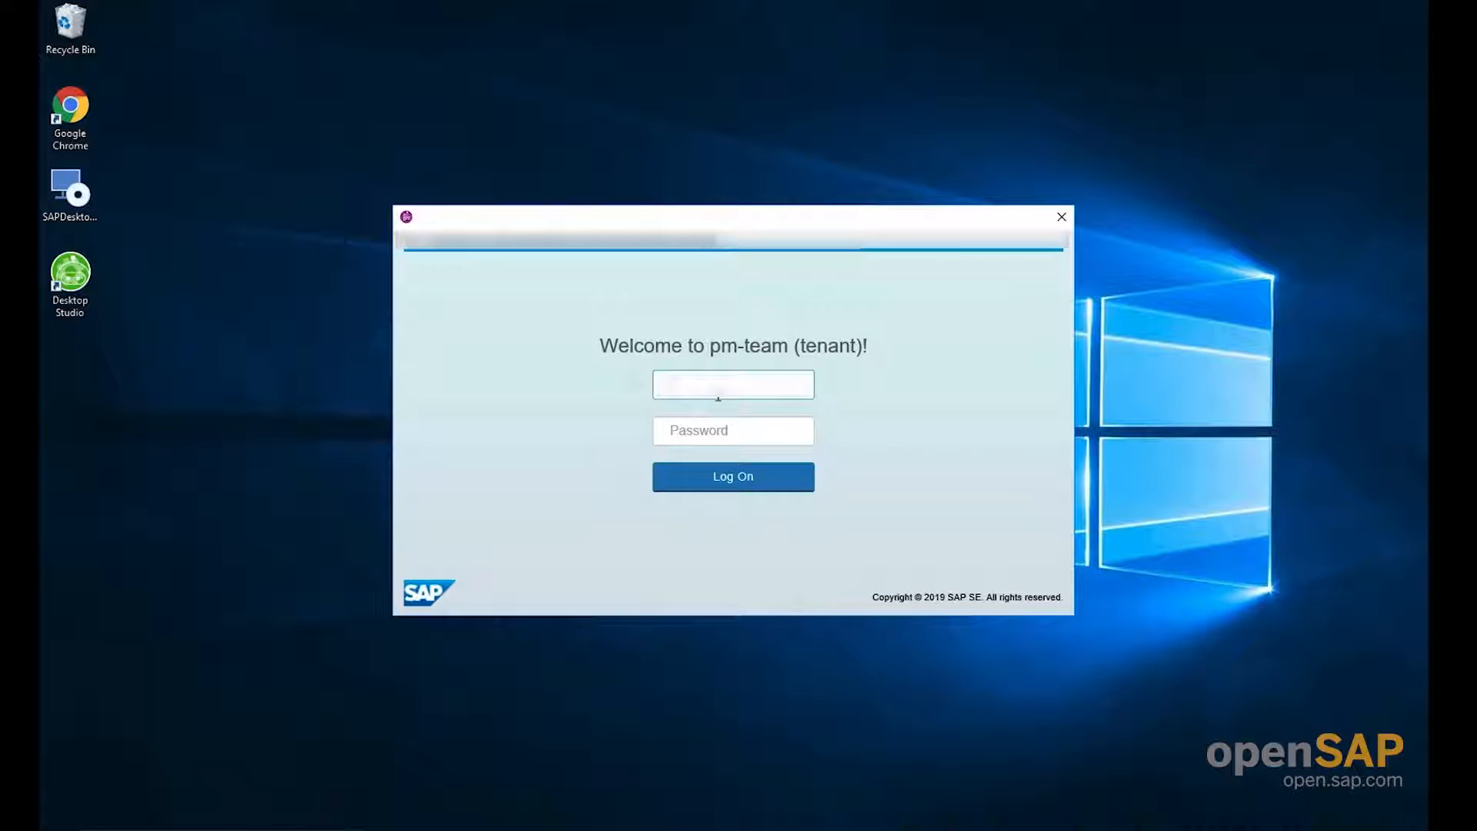
# Log on to the pm-team tenant with the account's user name and password, and agree to store the password
pyautogui.write('??????????????')
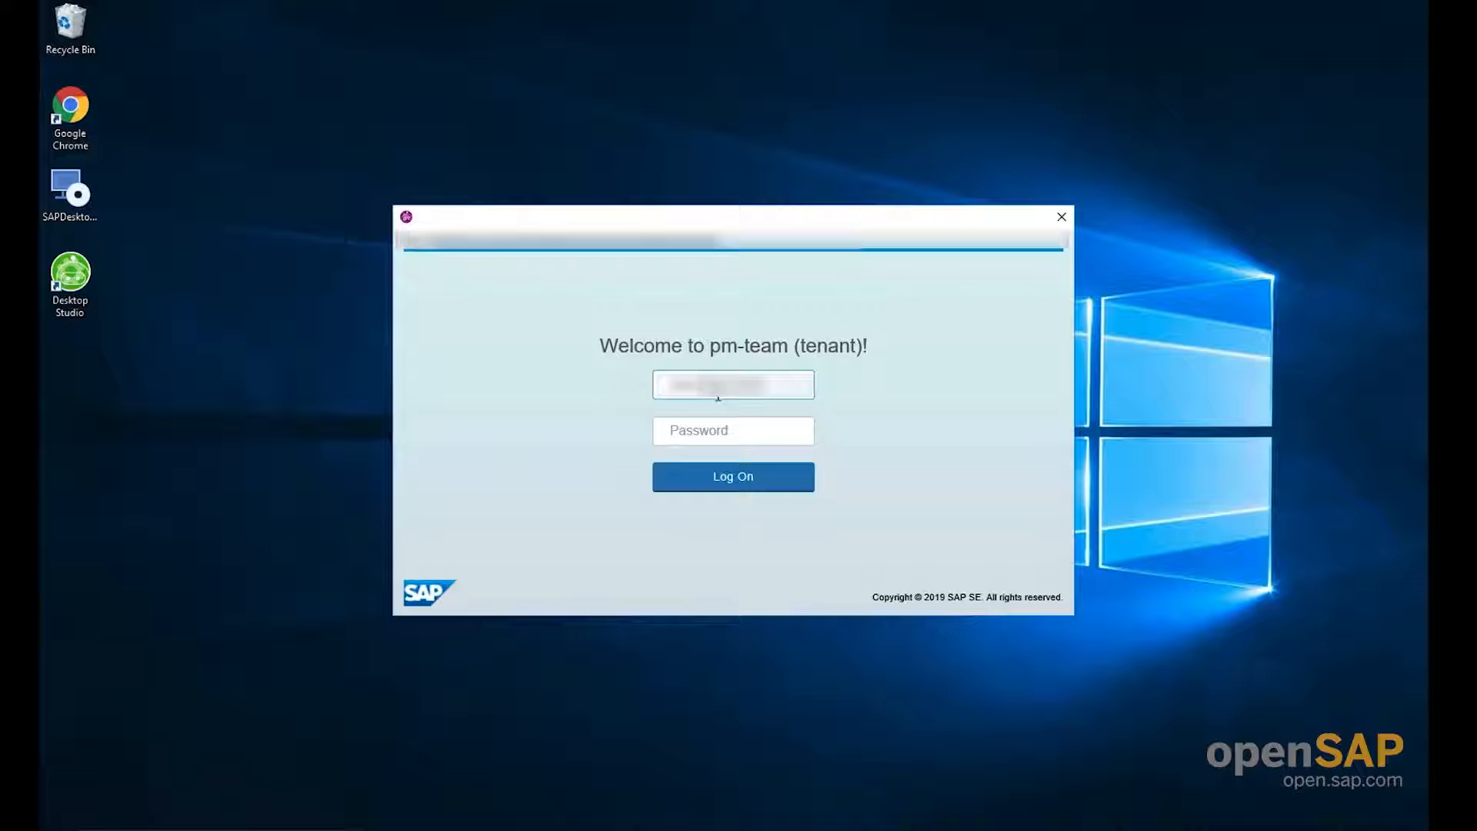
pyautogui.write('???')
pyautogui.press('Tab')
pyautogui.write('??????')
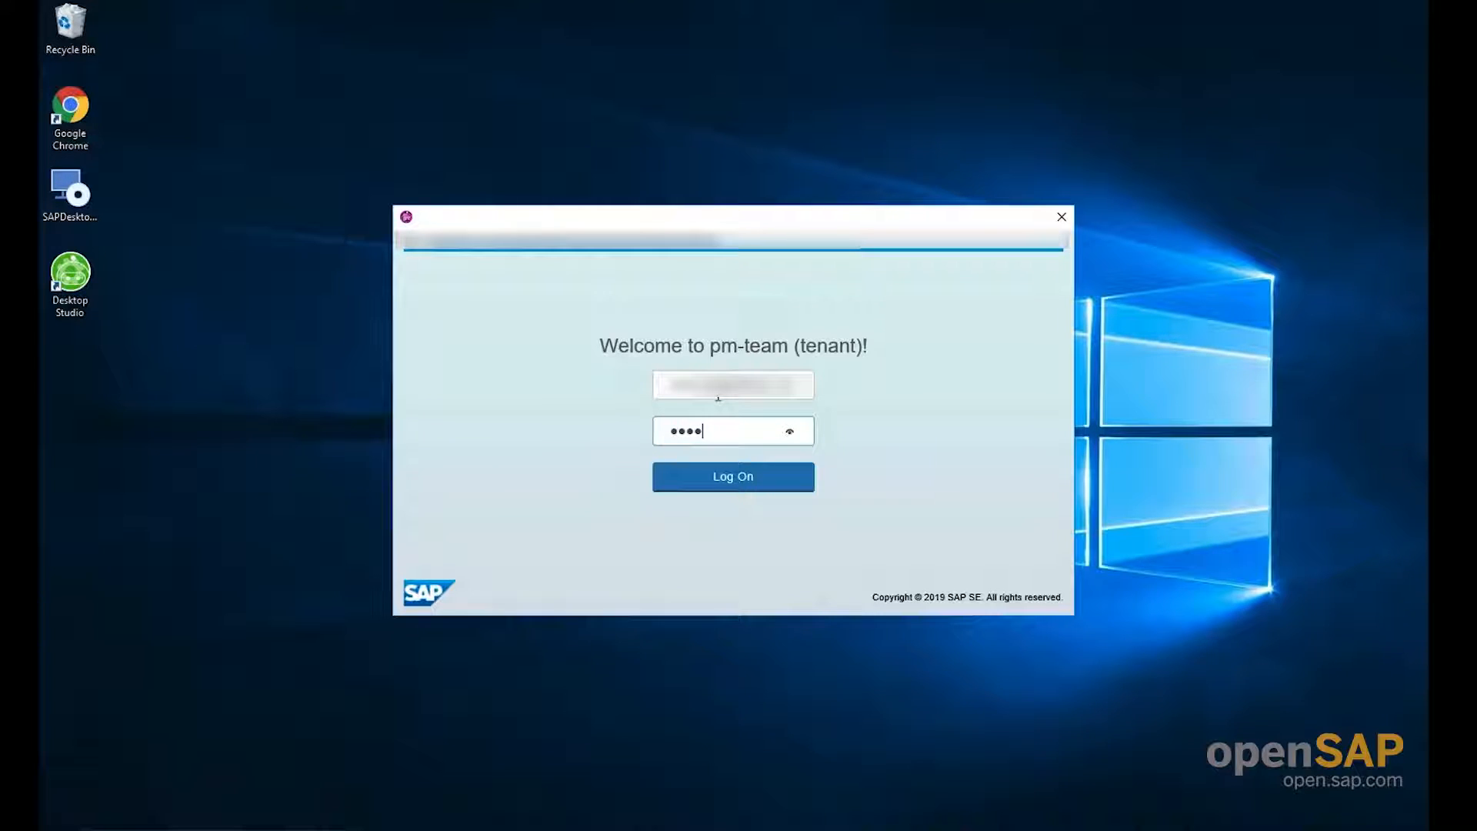
pyautogui.write('????')
pyautogui.press('Return')
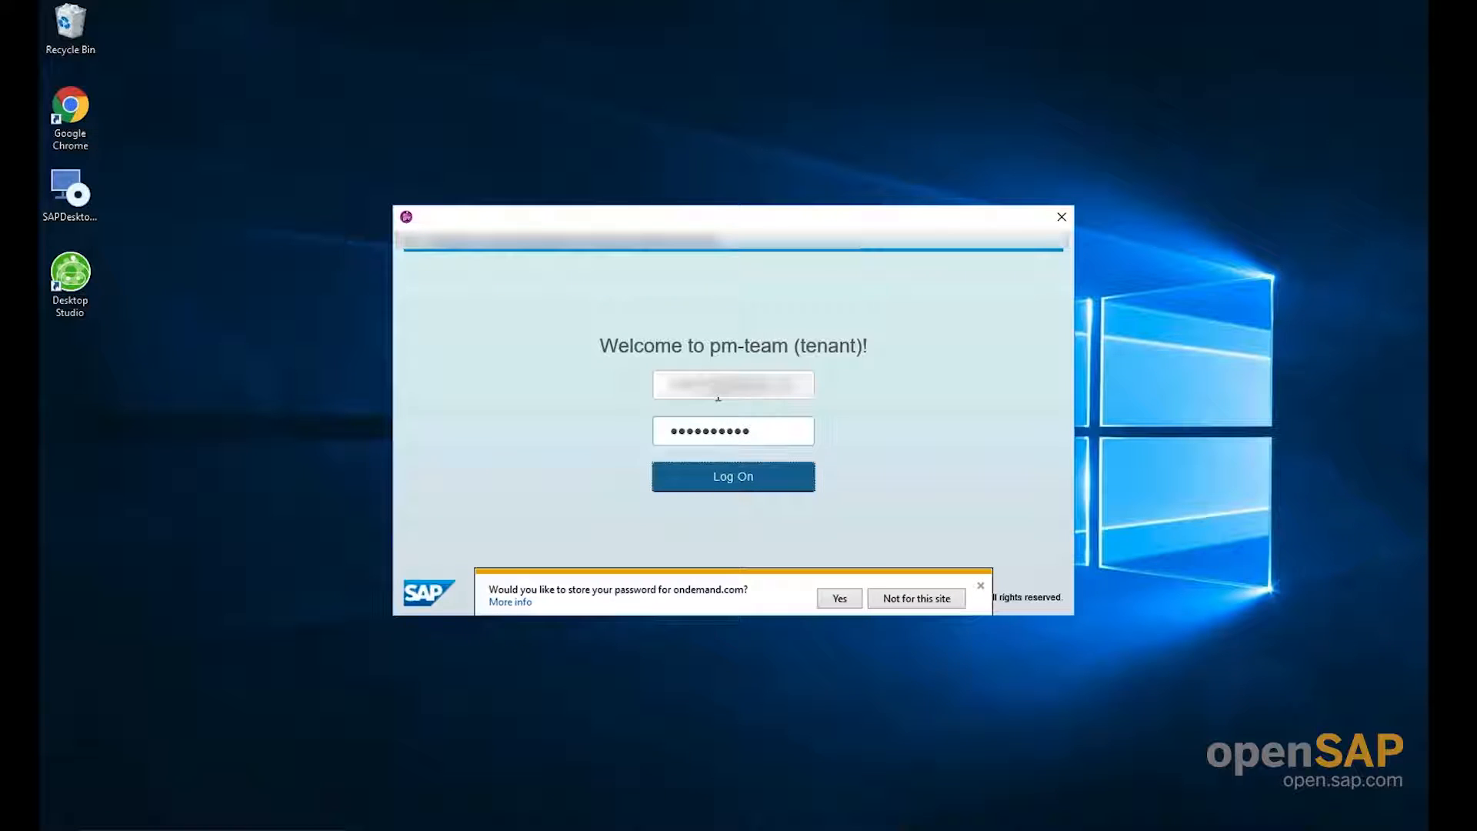
pyautogui.click(854, 601)
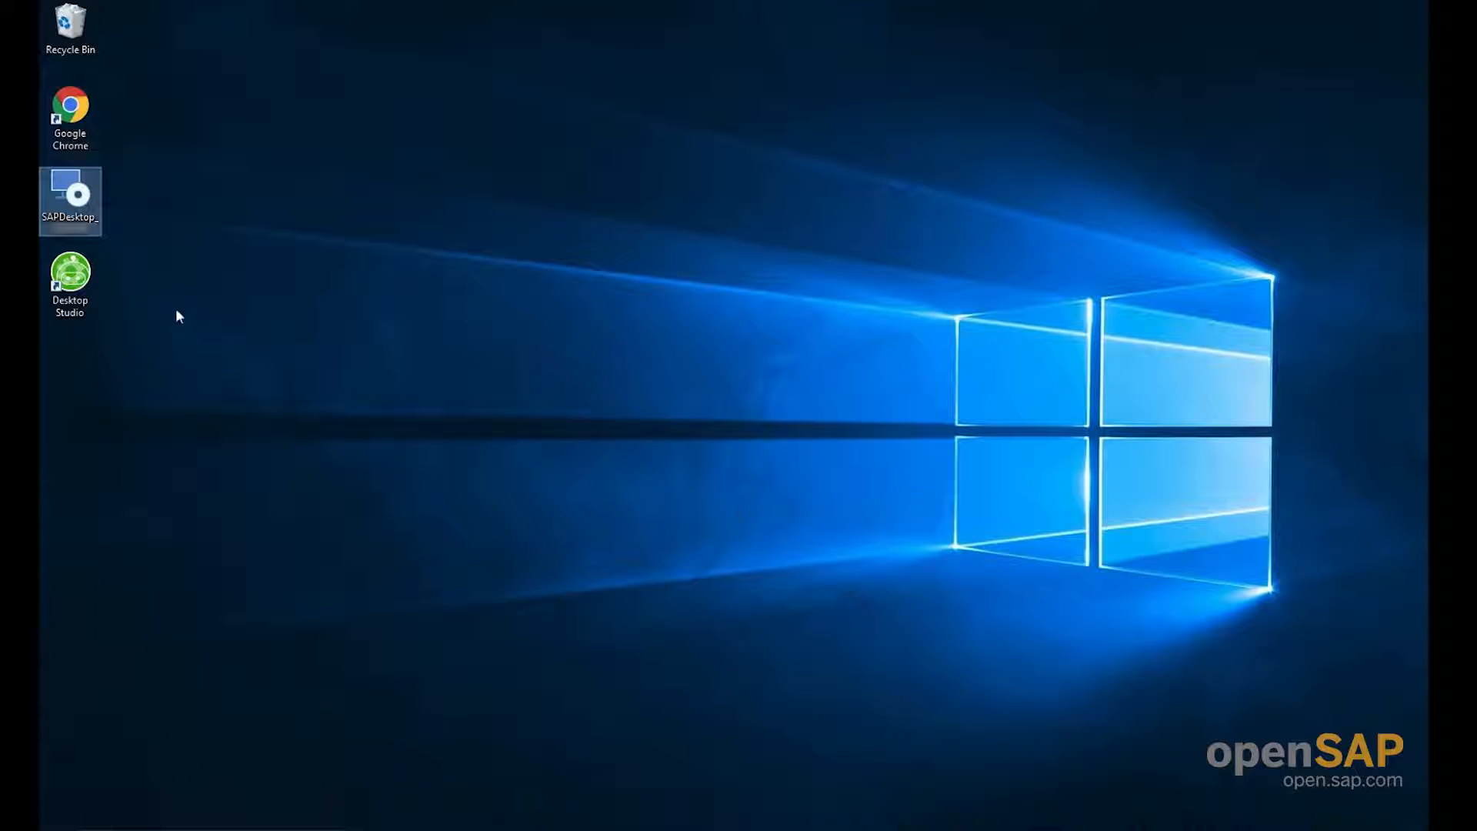
# Launch Desktop Studio and start a new project named MyFirstProject with the default SAP iRPA v1.0 template
pyautogui.doubleClick(86, 285)
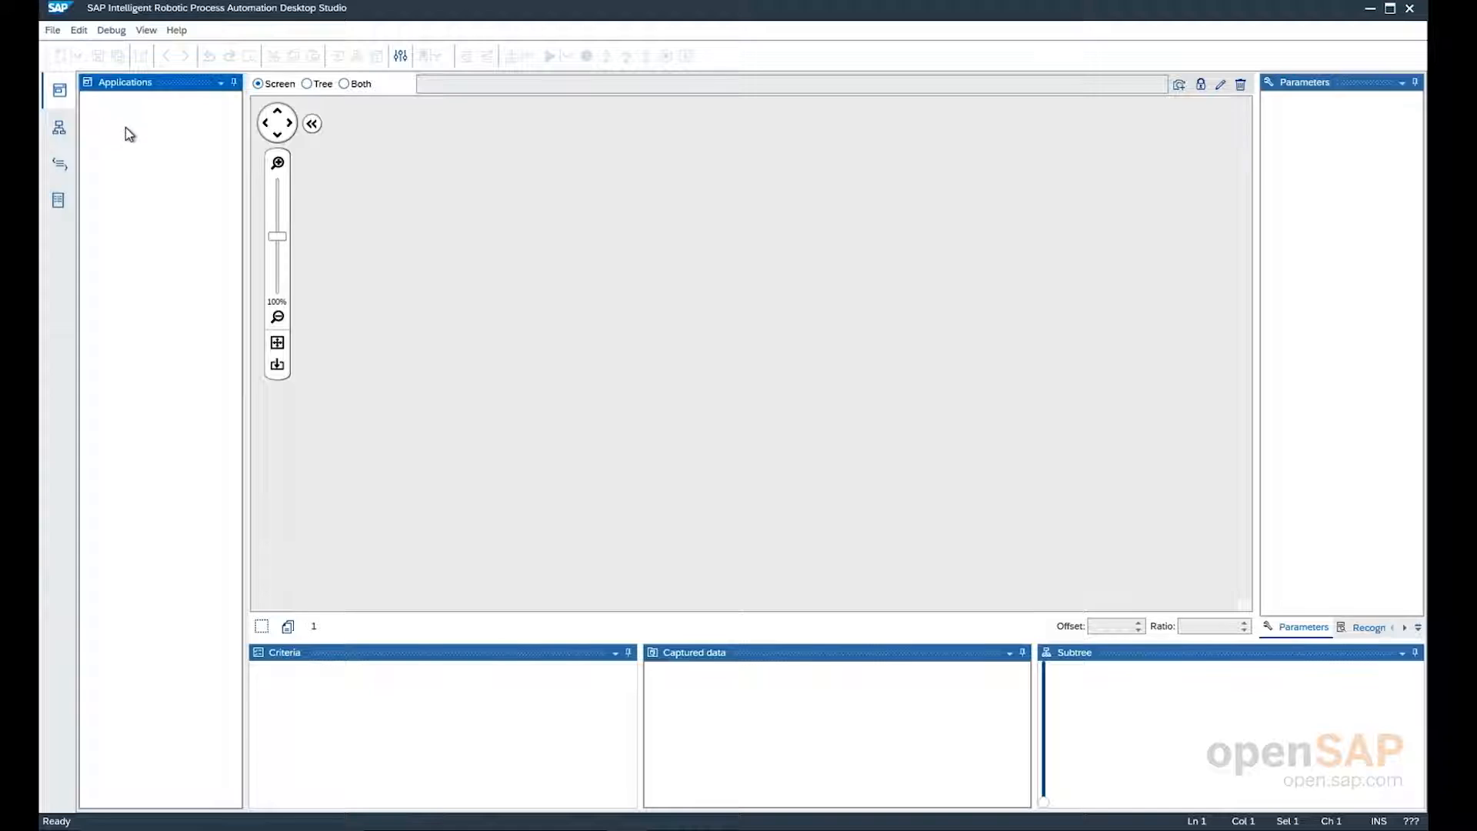
pyautogui.click(57, 30)
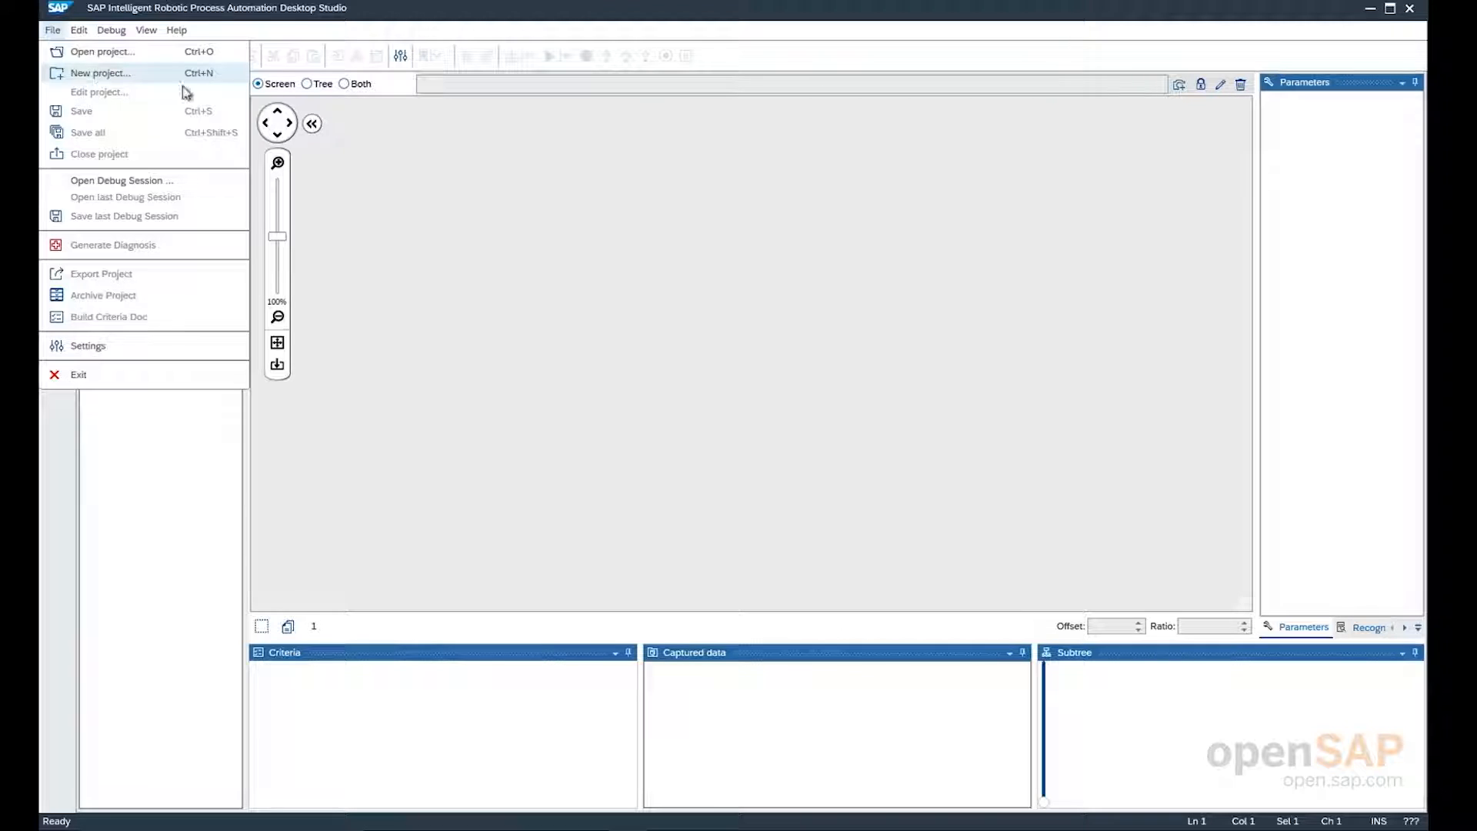
pyautogui.click(423, 177)
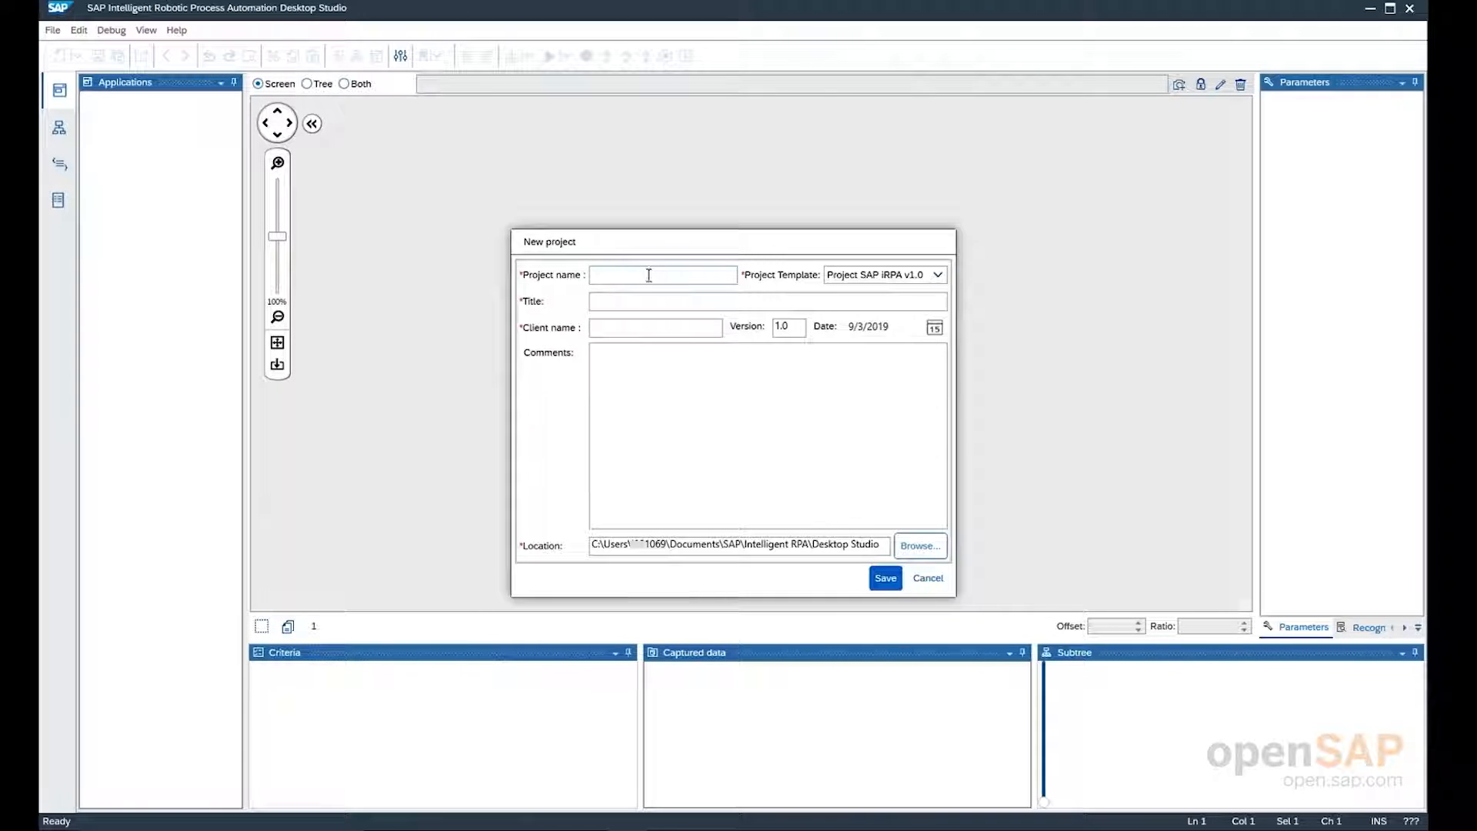
pyautogui.click(650, 275)
pyautogui.write('My')
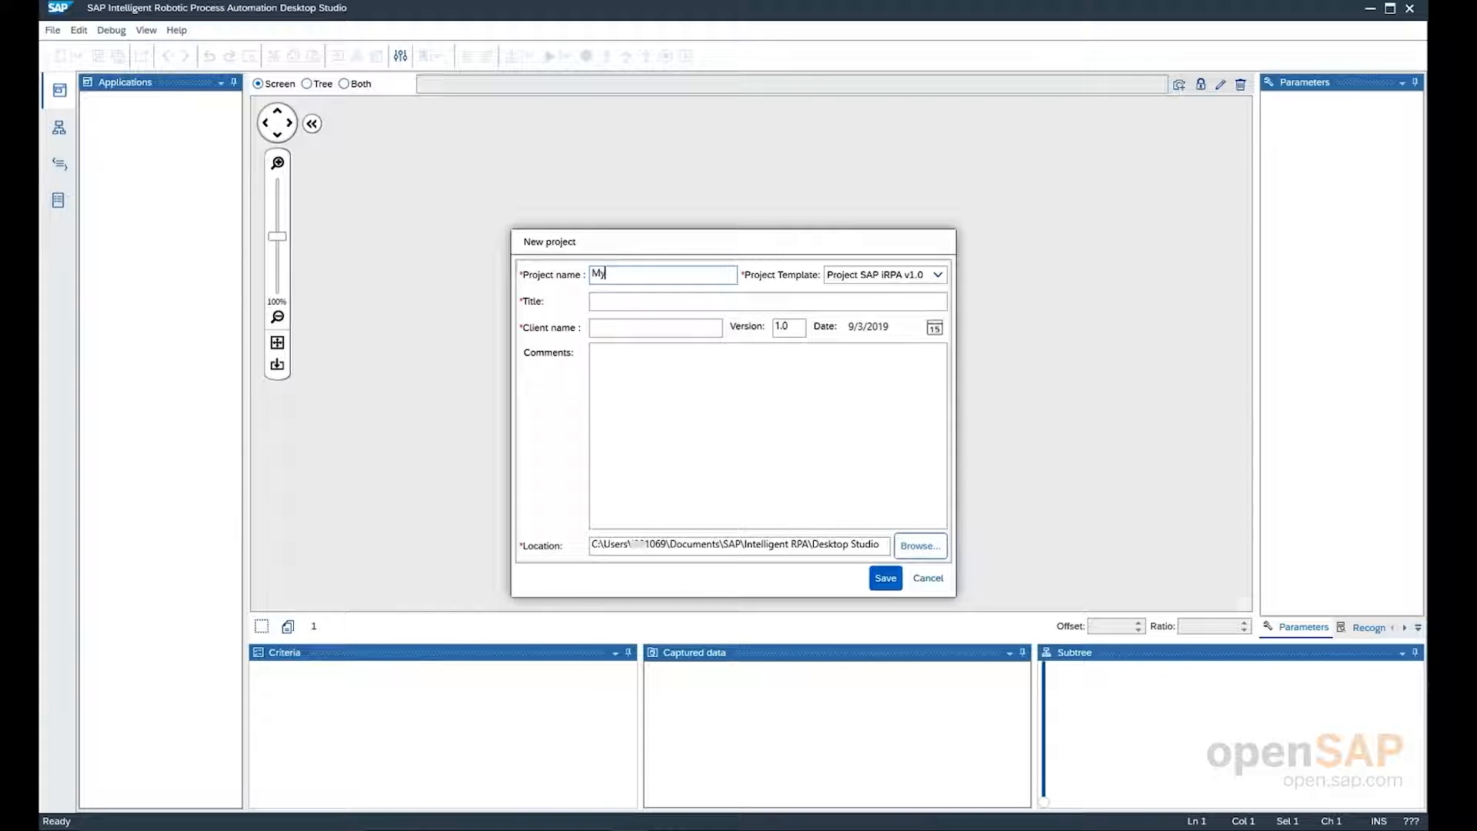
pyautogui.write('FirstProject')
pyautogui.press('Tab')
pyautogui.press('Tab')
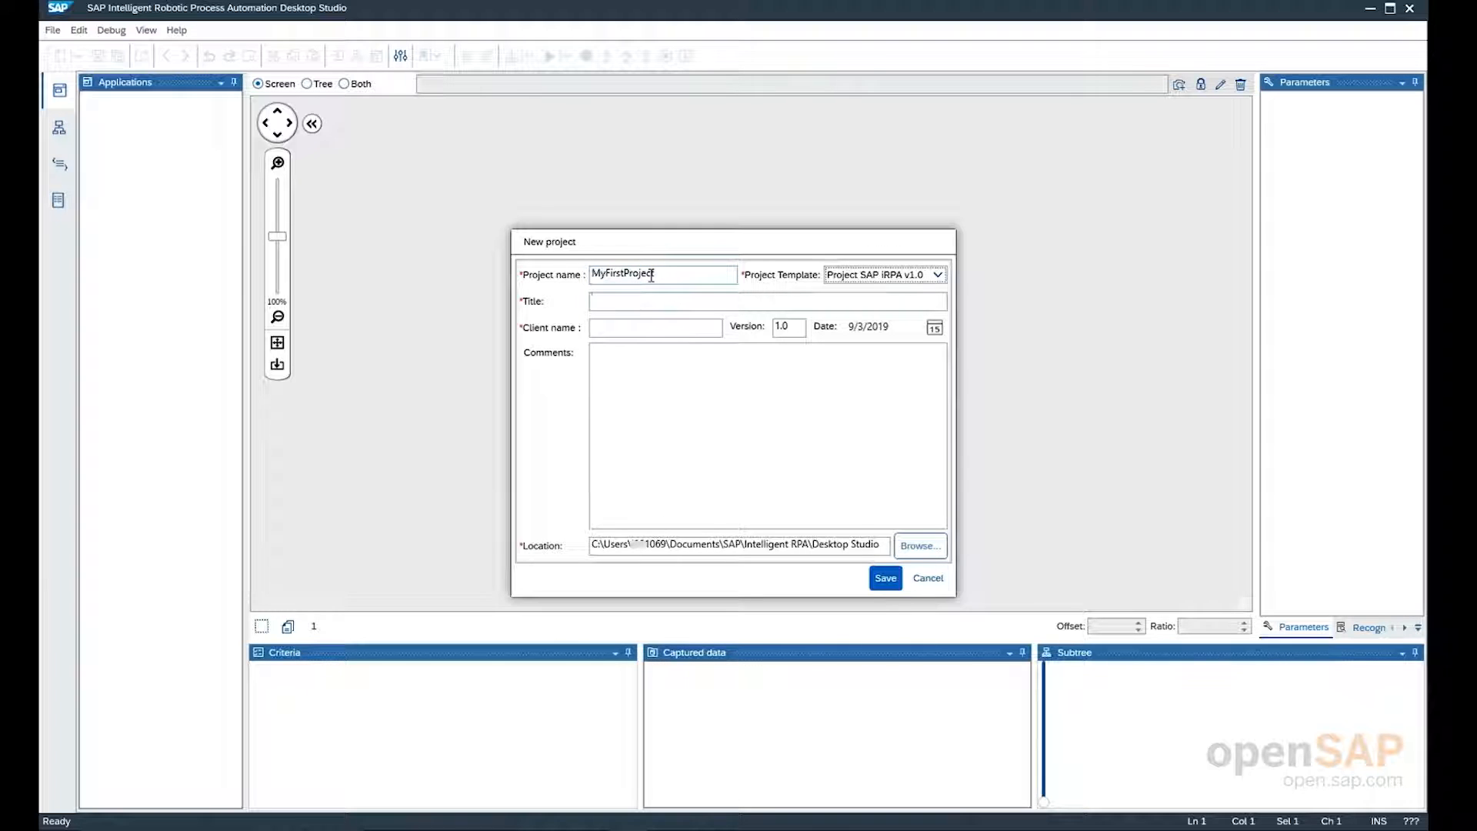
# Give the new project the title "My First Project" and the client name SAP, and save it
pyautogui.write('My Fir')
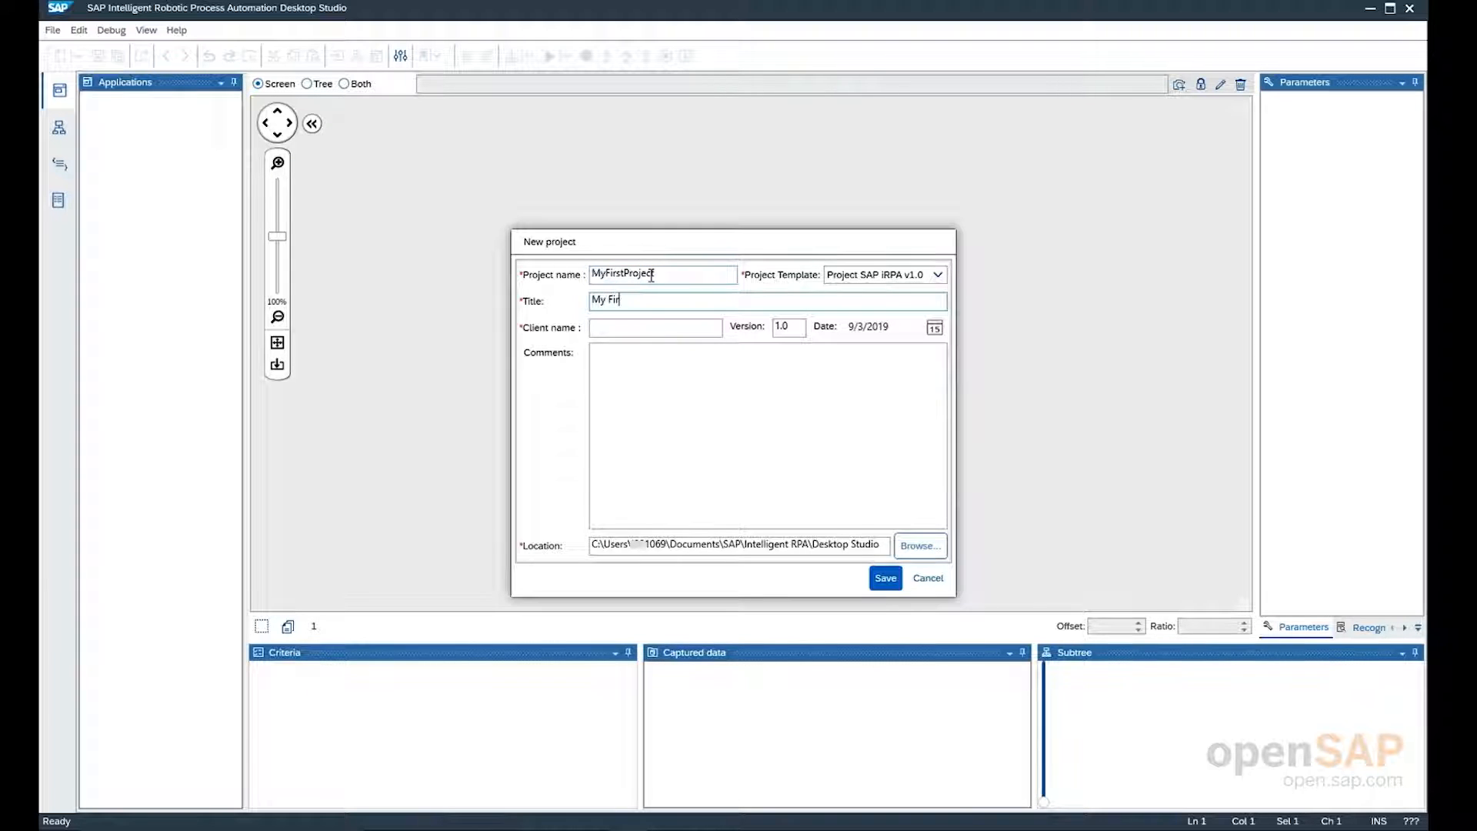
pyautogui.write('st Project')
pyautogui.press('Tab')
pyautogui.write('SAP')
pyautogui.press('Return')
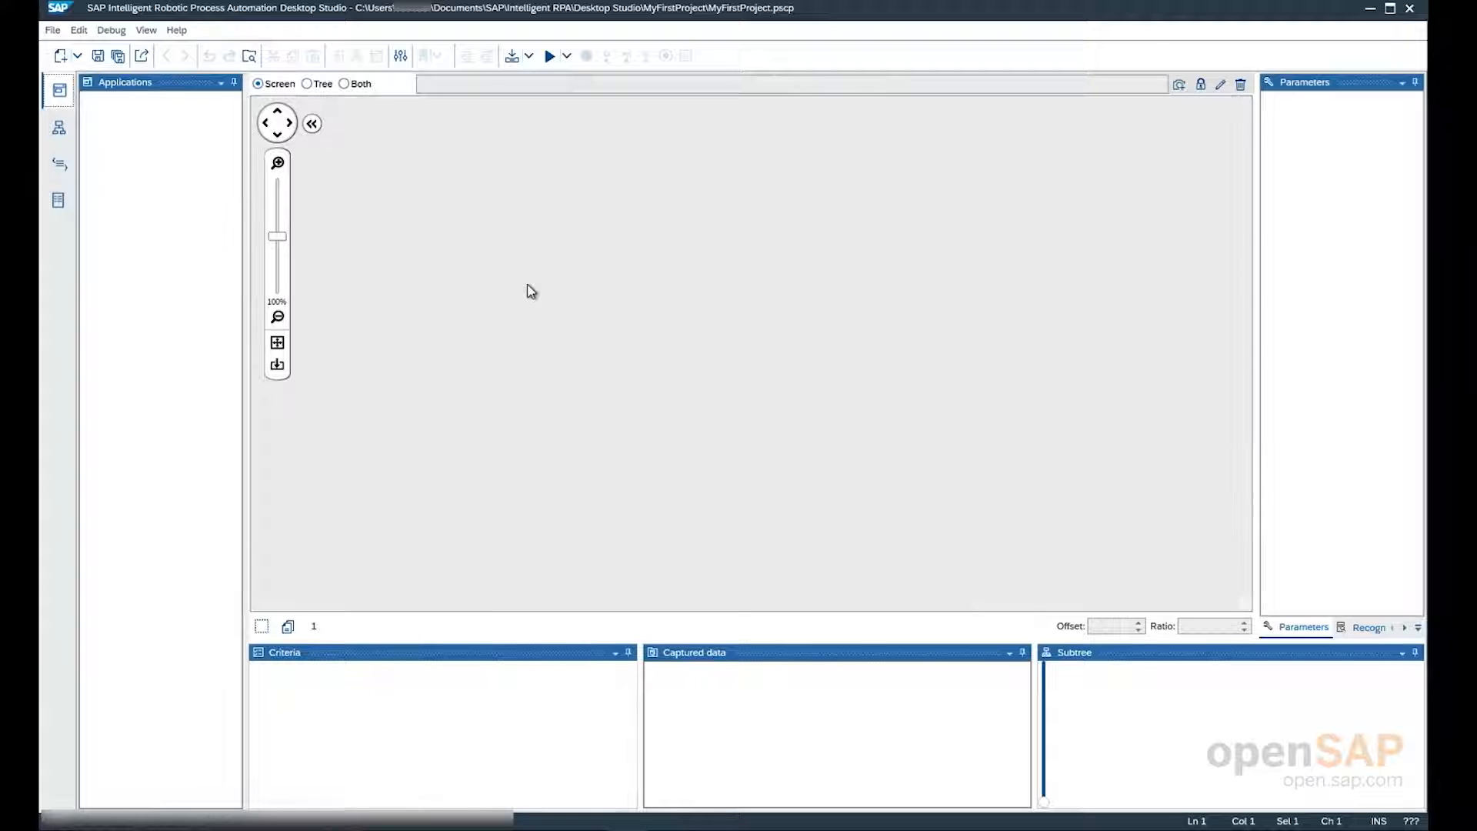
# Create a workflow in the project with the default name newWorkflow
pyautogui.click(59, 128)
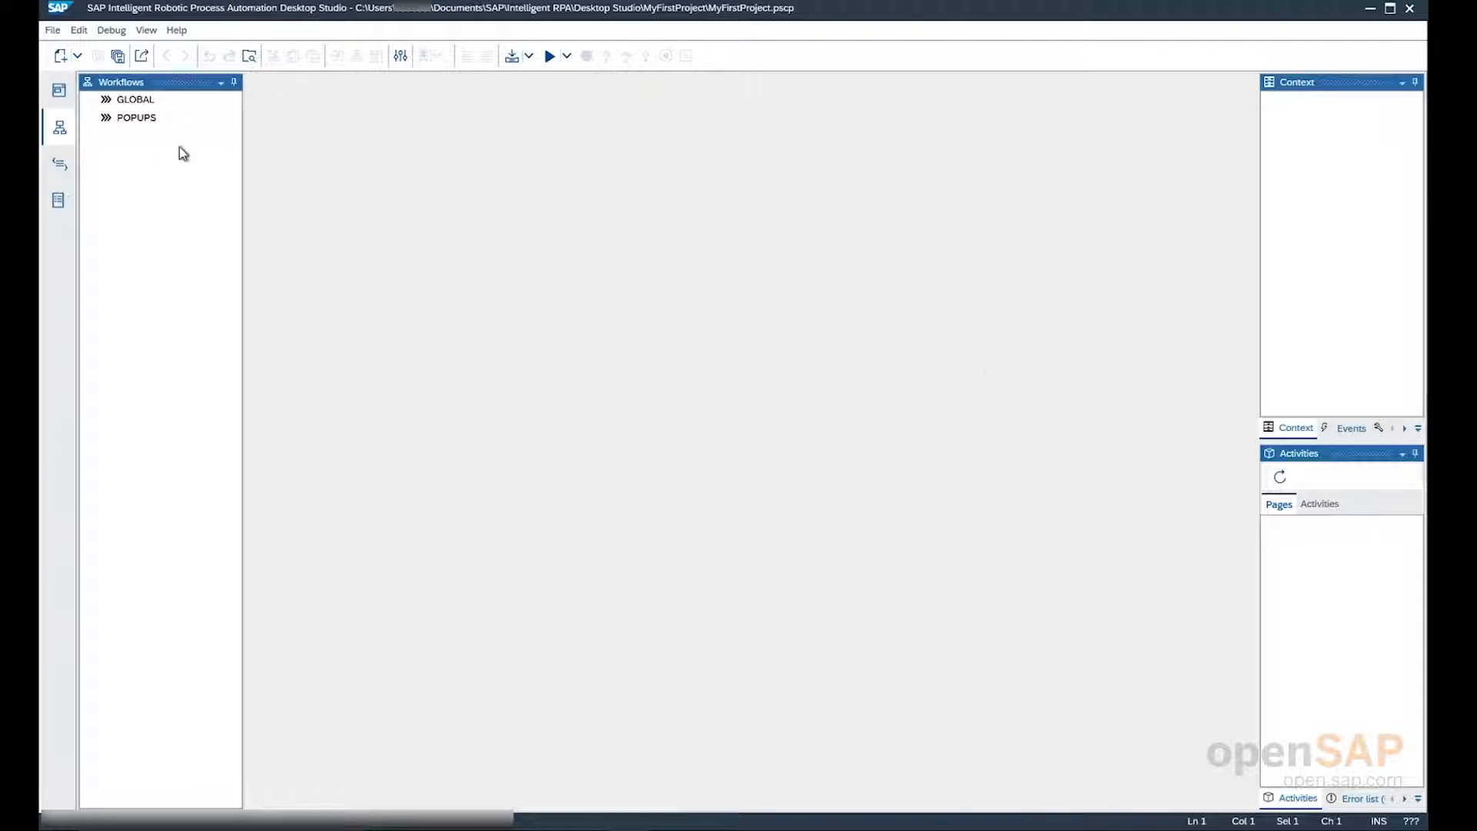
pyautogui.click(79, 57)
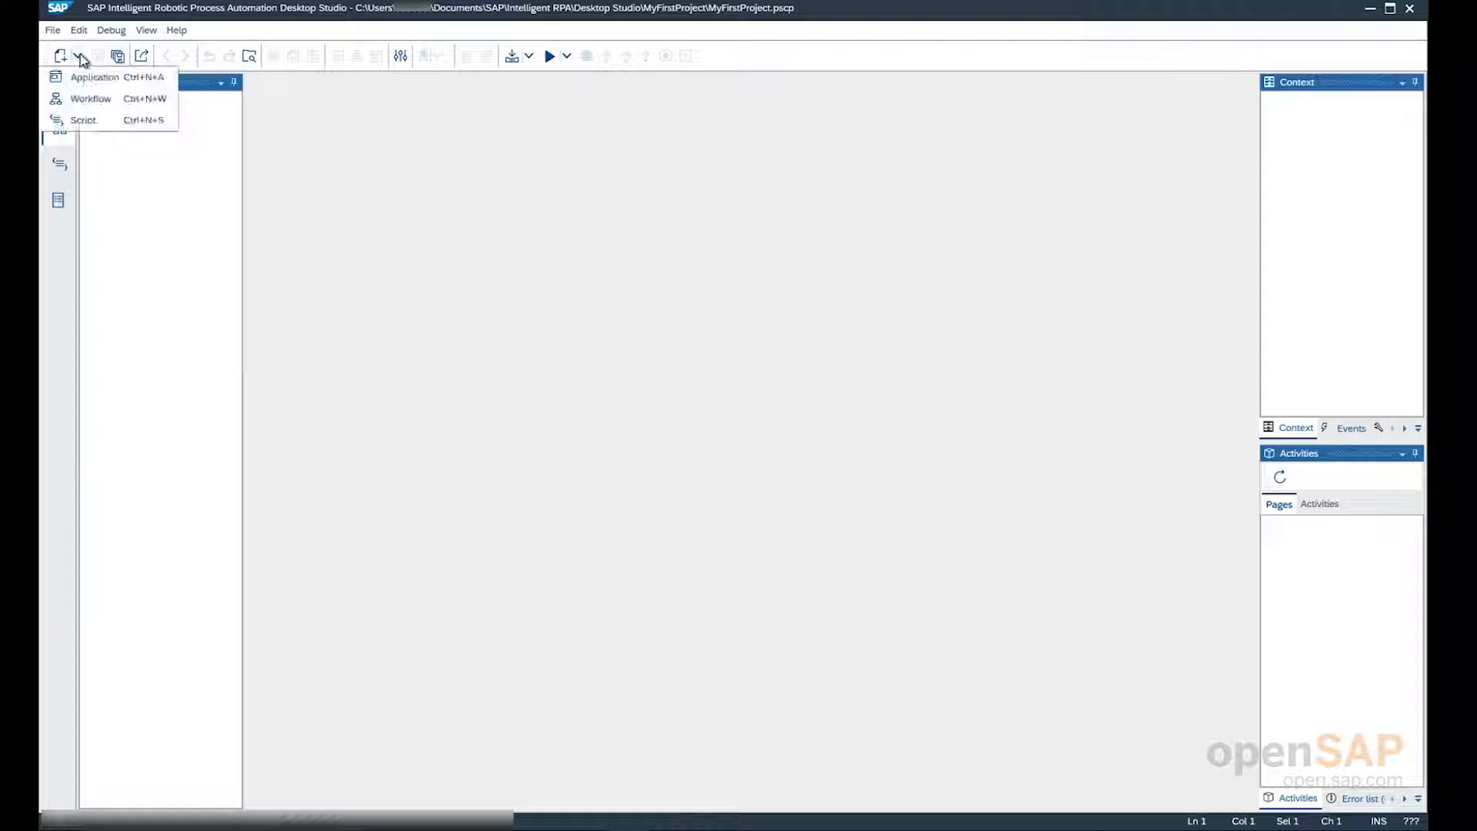
pyautogui.click(91, 100)
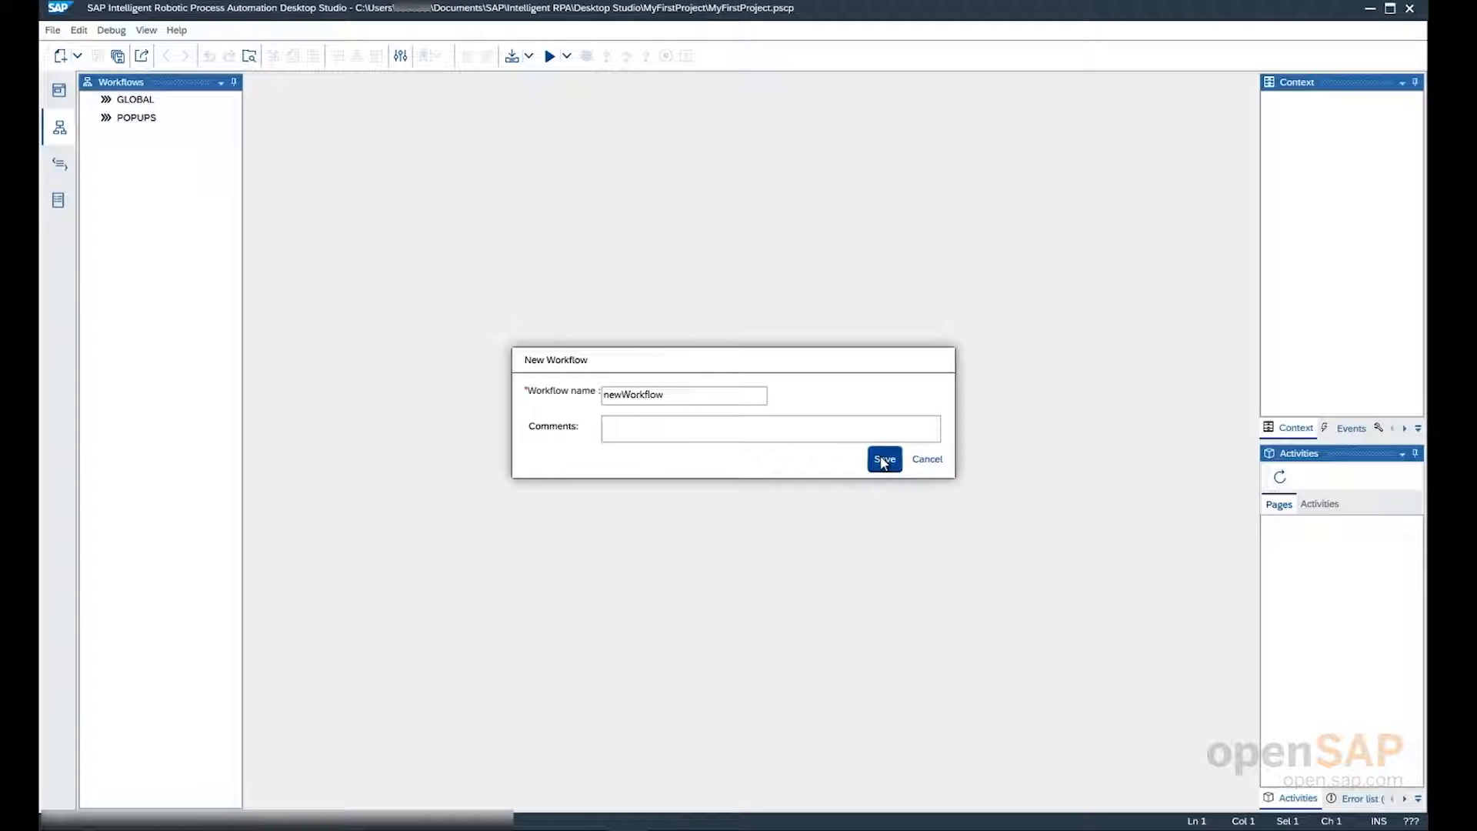
pyautogui.click(883, 461)
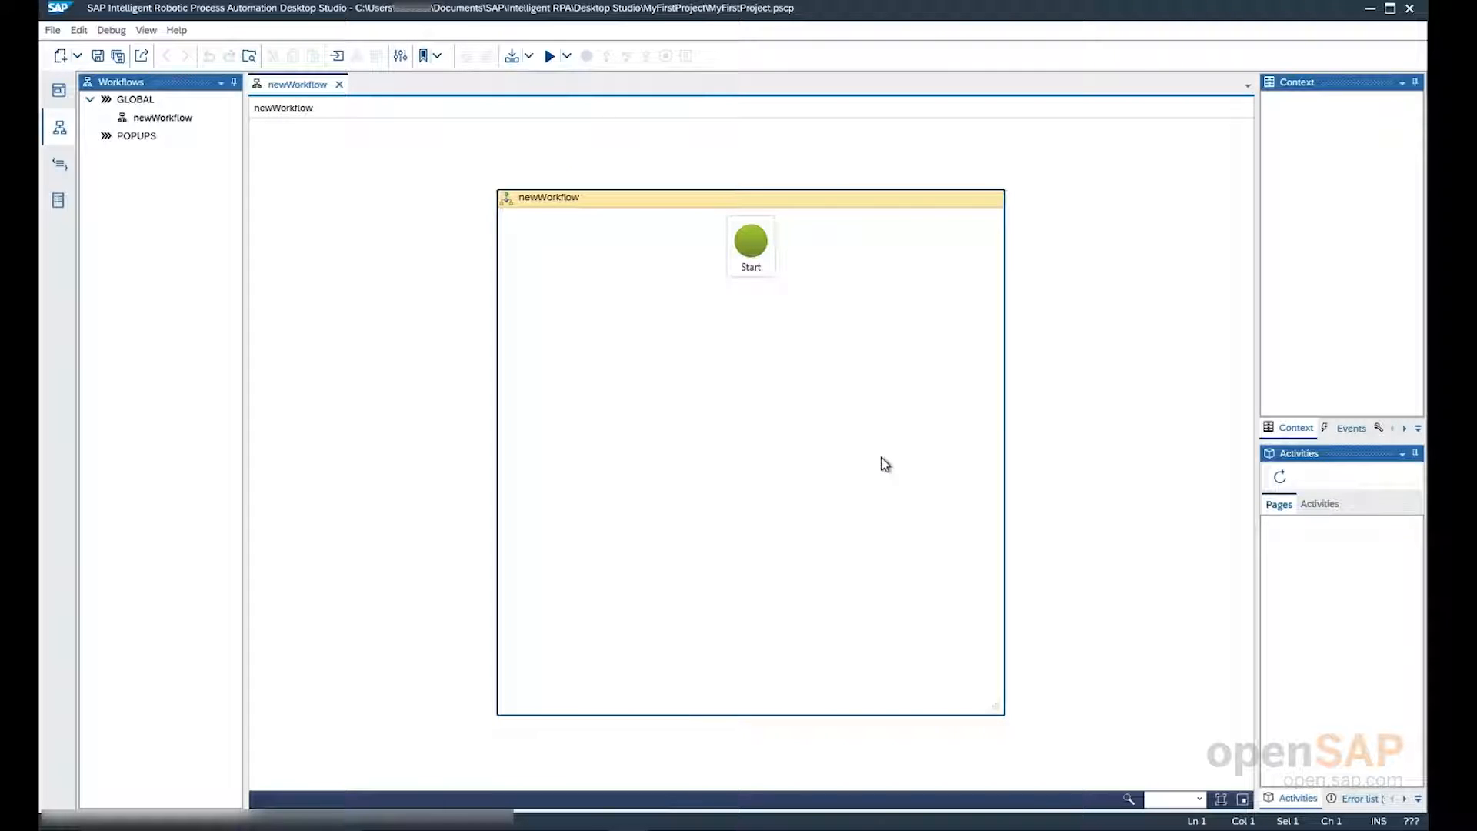
# Add a MsgBox popup activity to newWorkflow directly after the Start node
pyautogui.click(1320, 504)
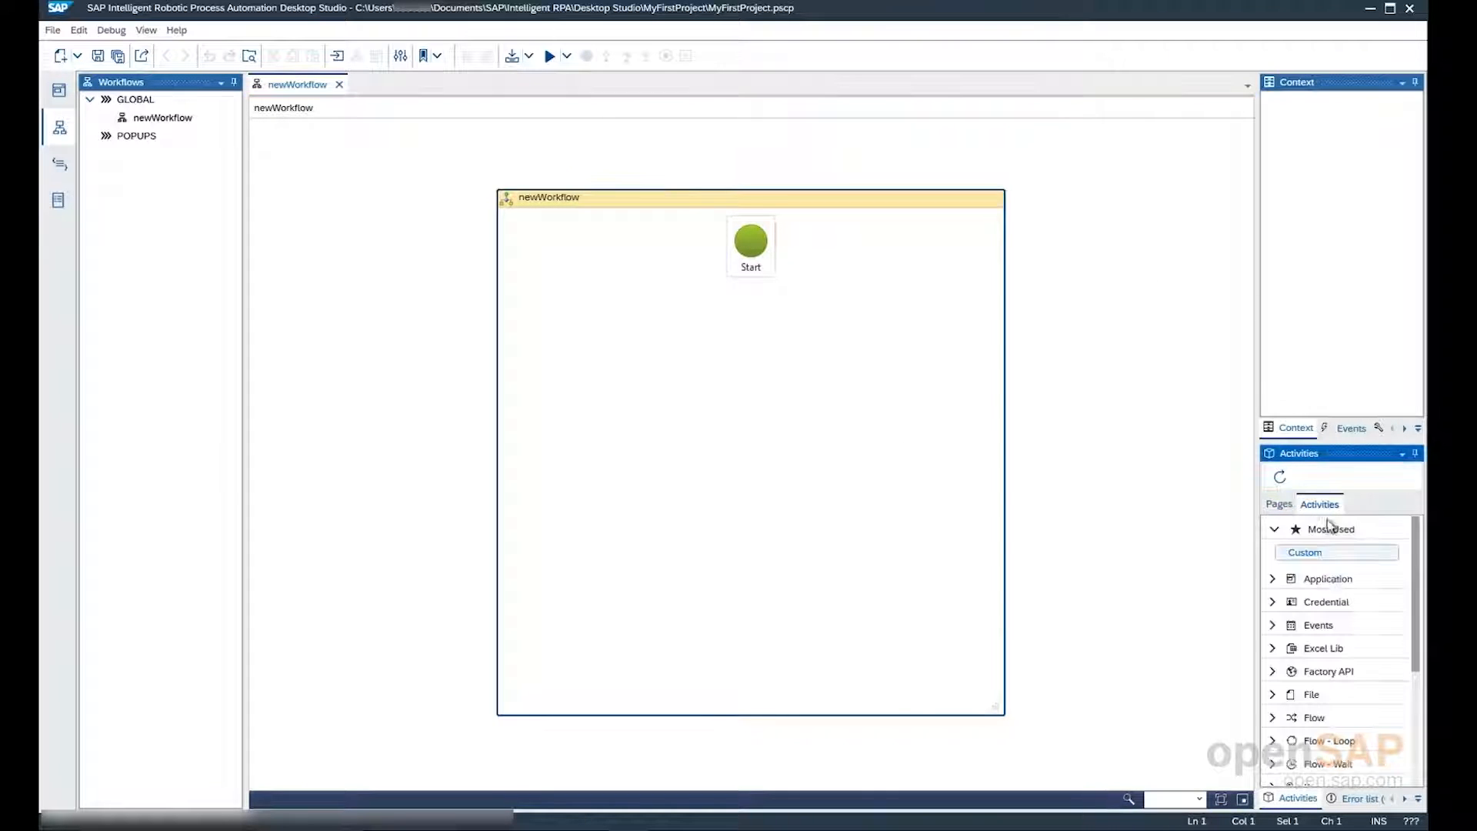
pyautogui.moveTo(1410, 602); pyautogui.dragTo(750, 296)
pyautogui.click(1278, 688)
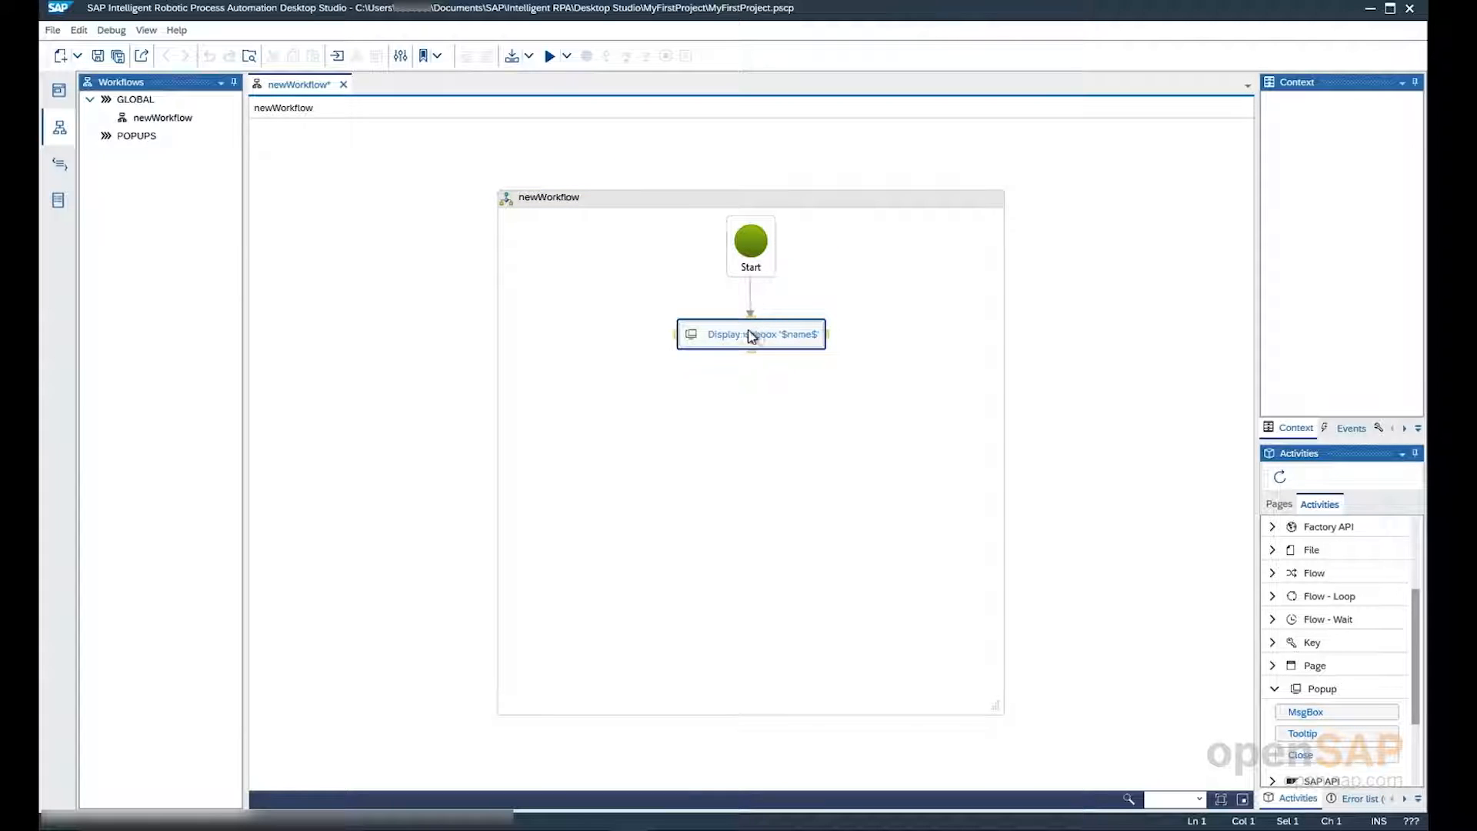
# Show the message box activity's properties at a wider width and set its name to MsgBox
pyautogui.click(691, 338)
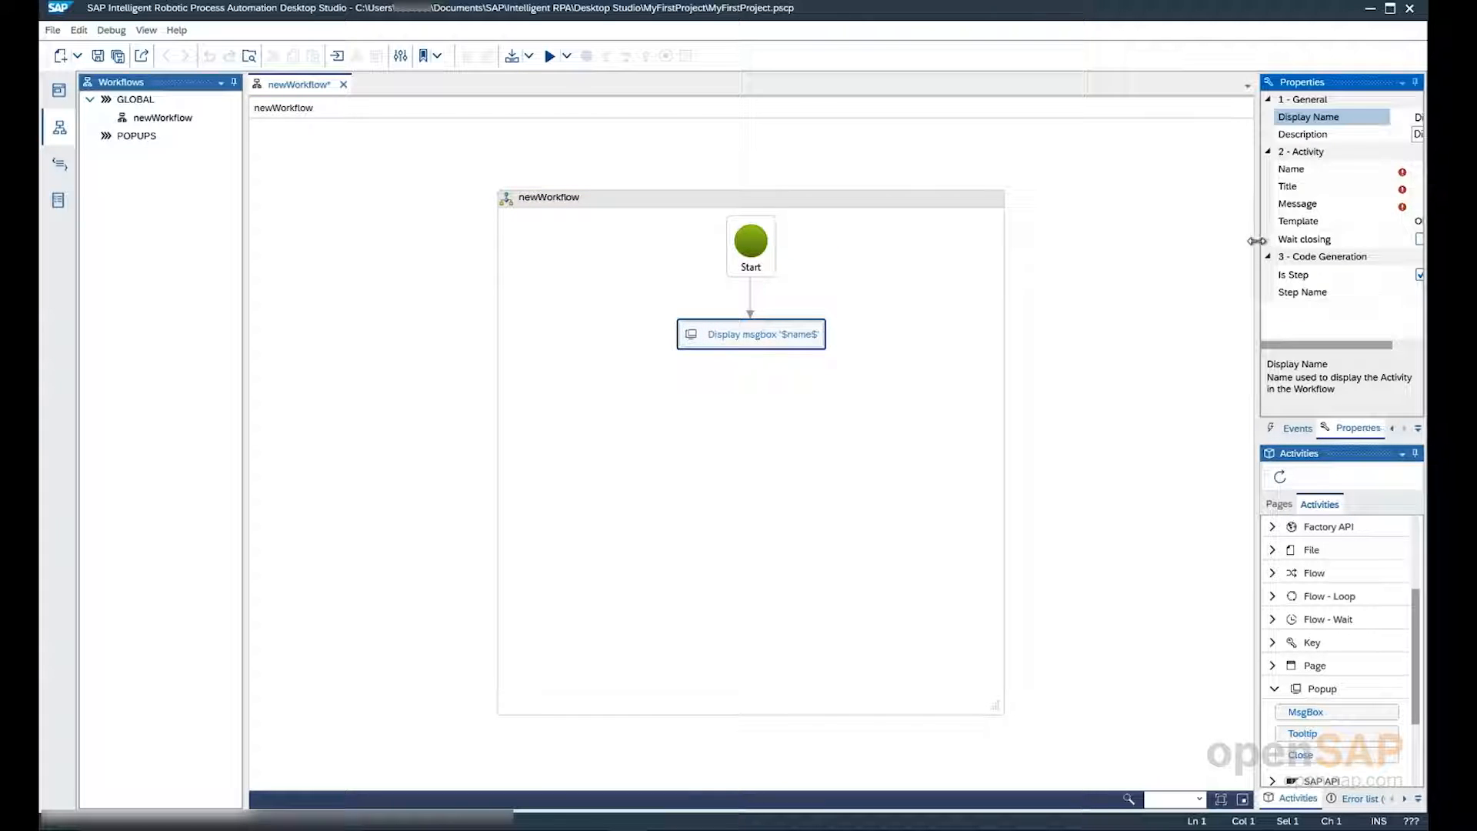
pyautogui.moveTo(1258, 244); pyautogui.dragTo(1162, 244)
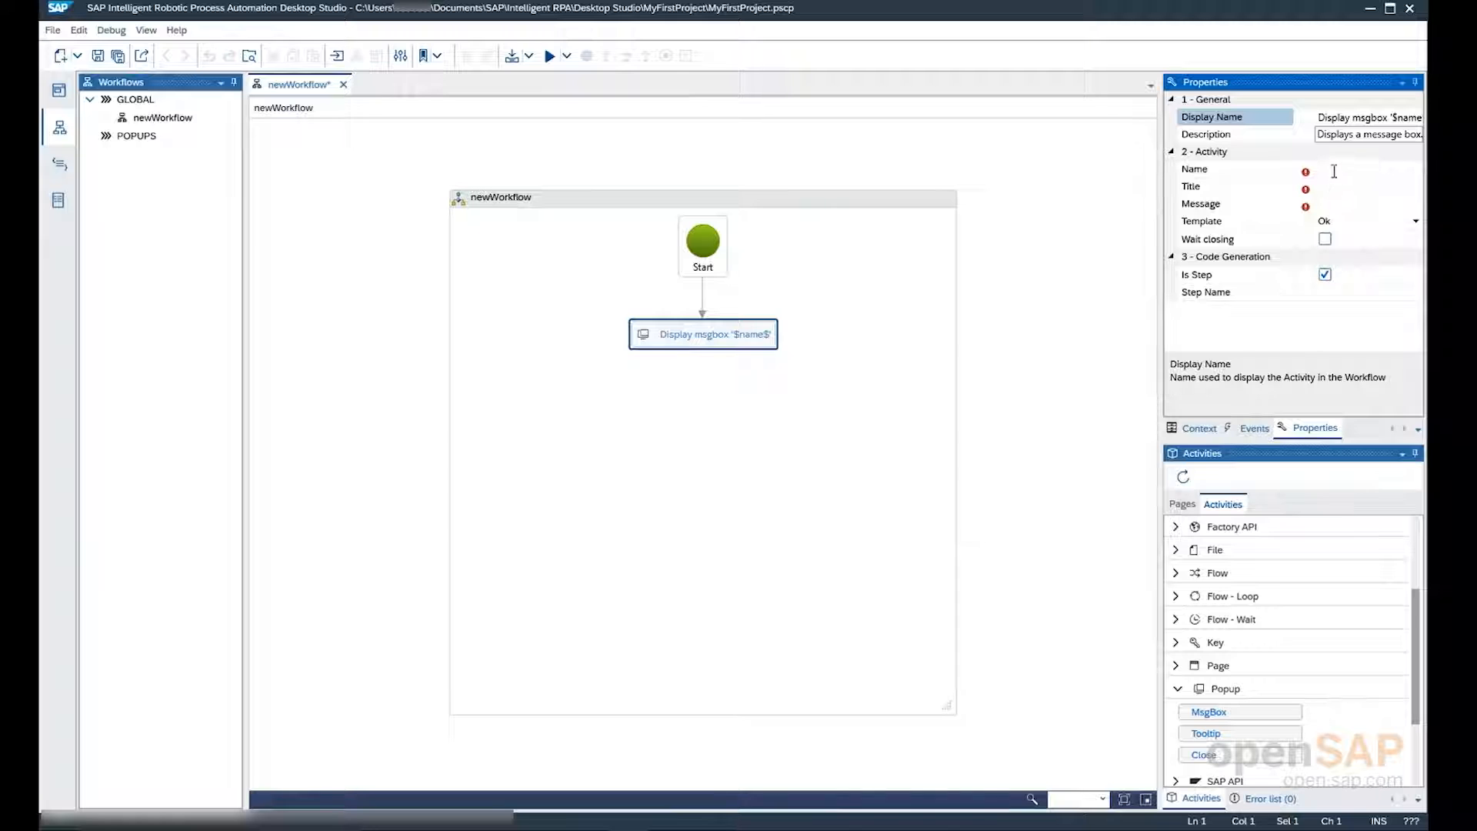
pyautogui.click(1345, 170)
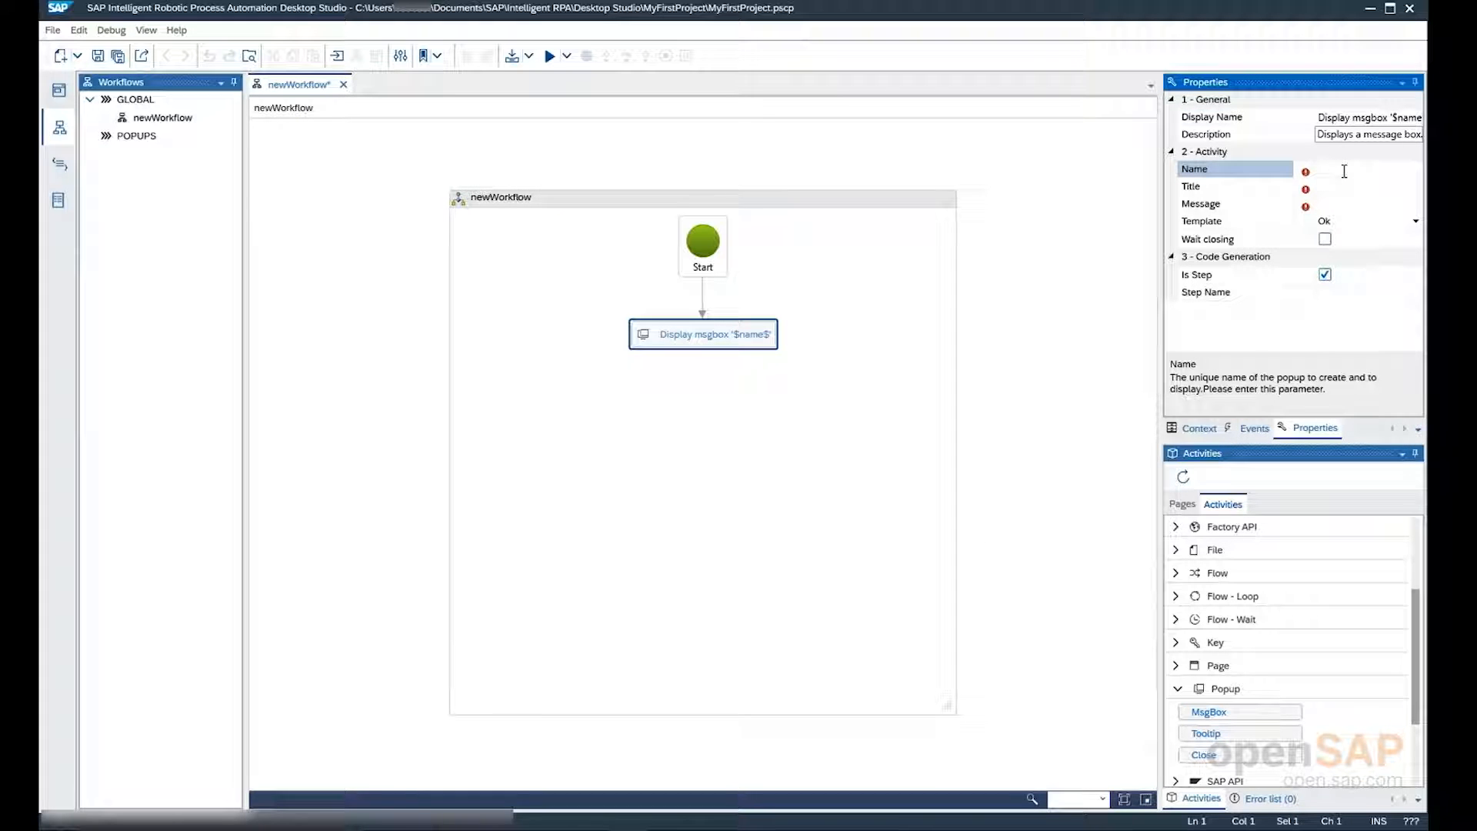
pyautogui.write('MsgBox')
pyautogui.press('Return')
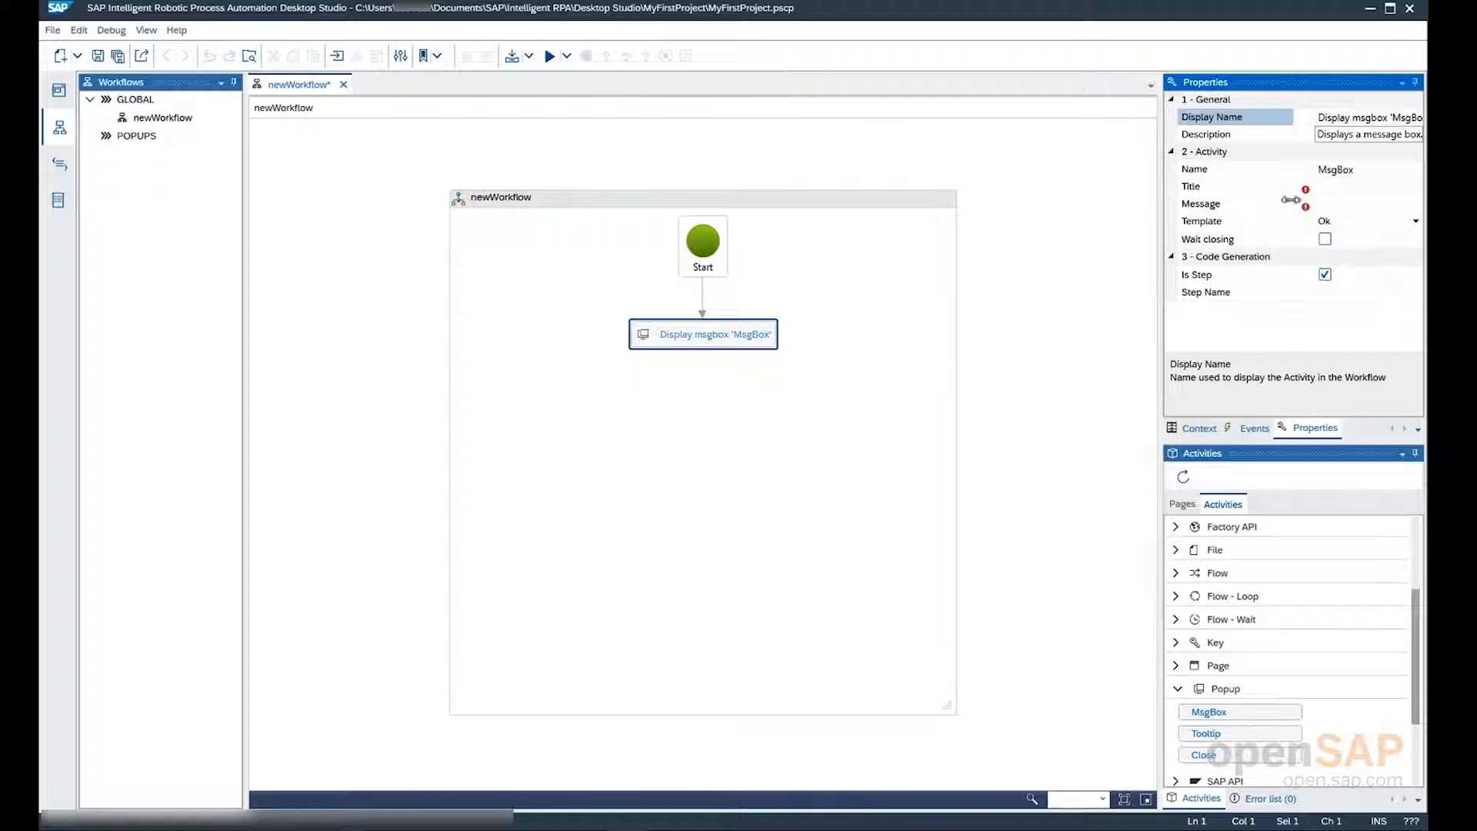
# Set the message box's title to "The Title" and message to "Hello World", with Wait closing enabled
pyautogui.click(1324, 190)
pyautogui.write('Th')
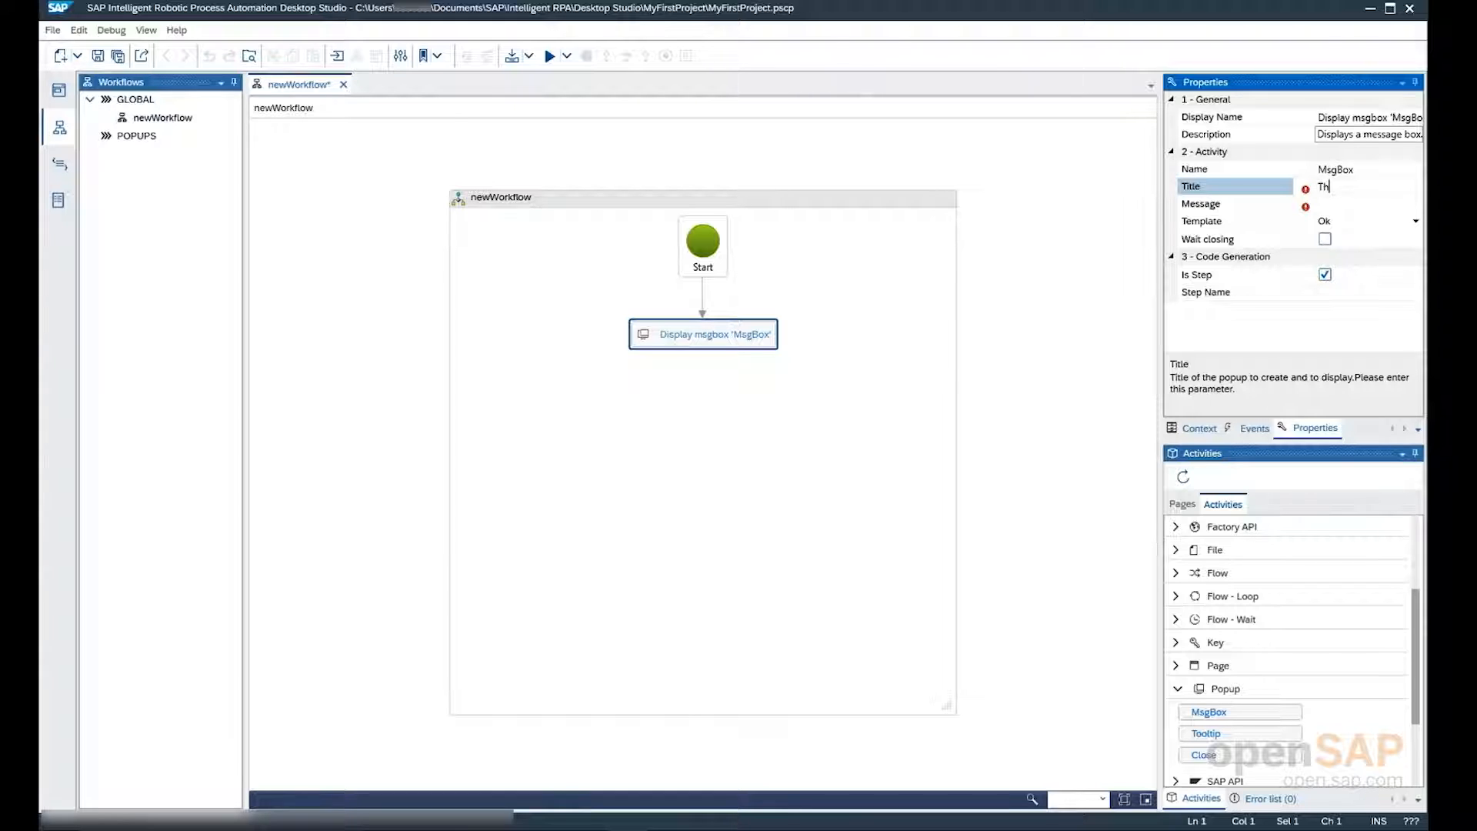
pyautogui.write('e Title')
pyautogui.click(1327, 205)
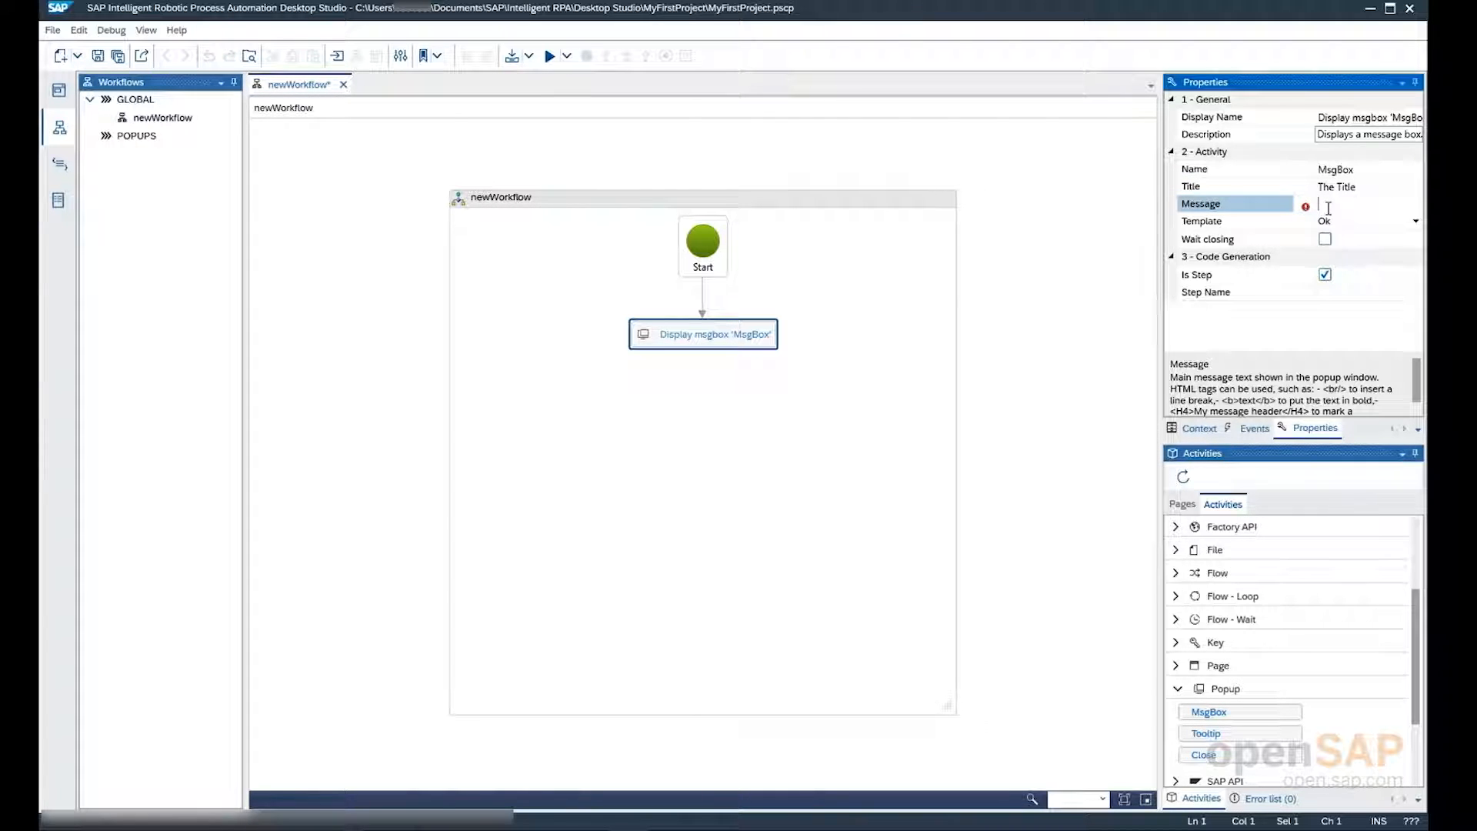
pyautogui.write('Hello World')
pyautogui.click(1325, 239)
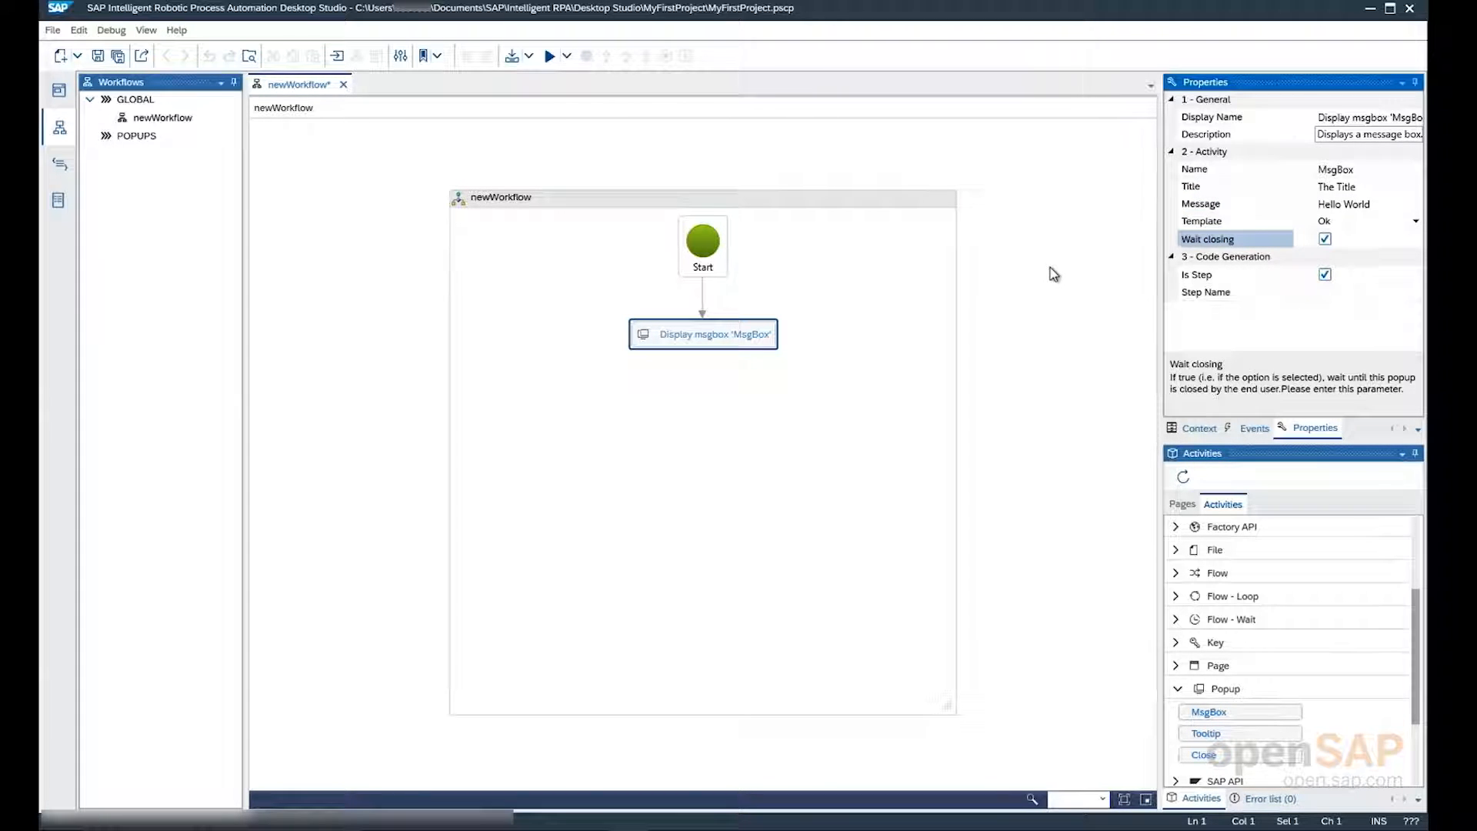
# Debug the project, enlarge the Desktop Debugger window, and run the newWorkflow test from the desktop agent
pyautogui.click(721, 144)
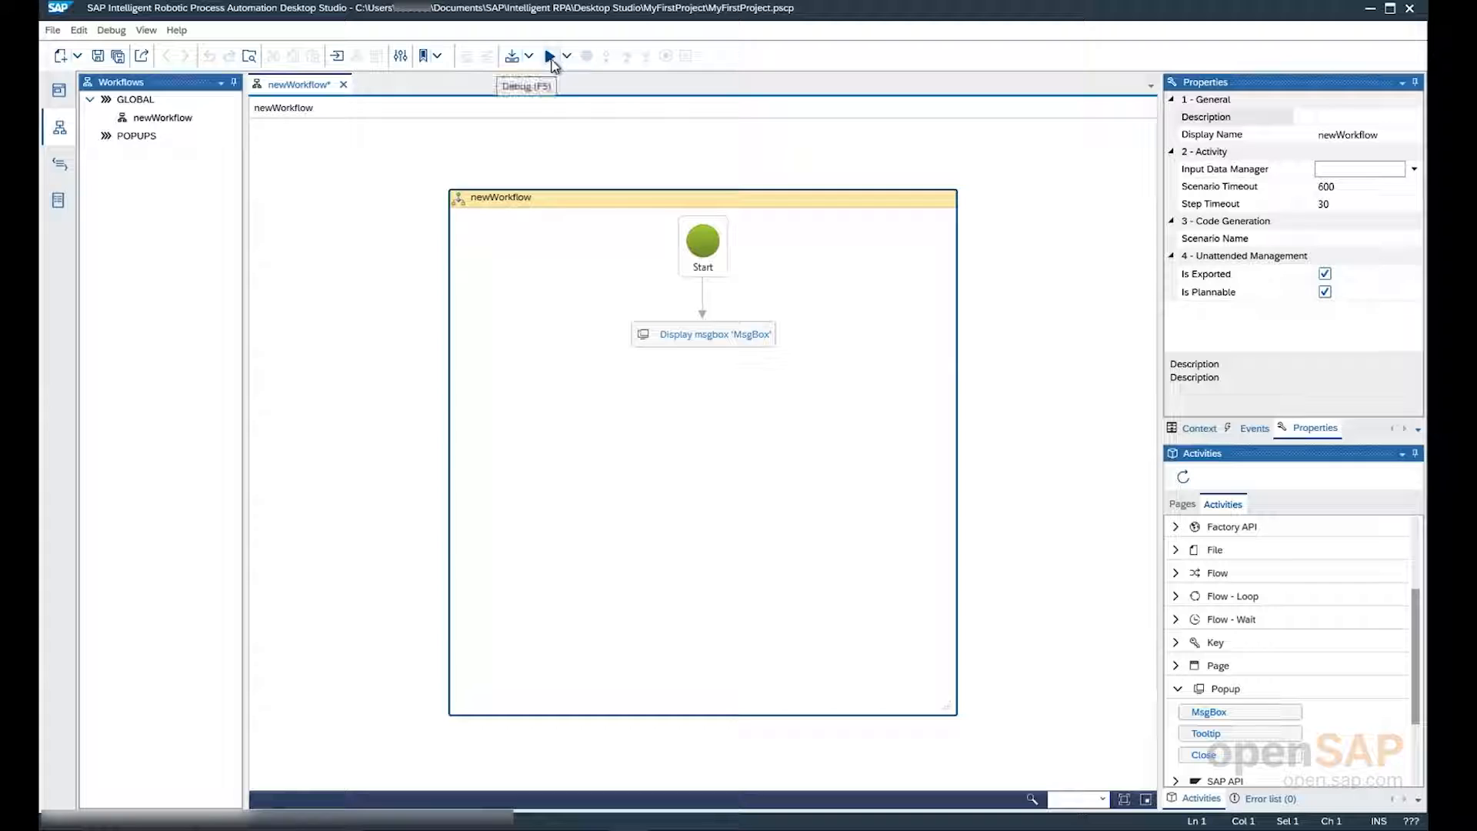
pyautogui.click(551, 58)
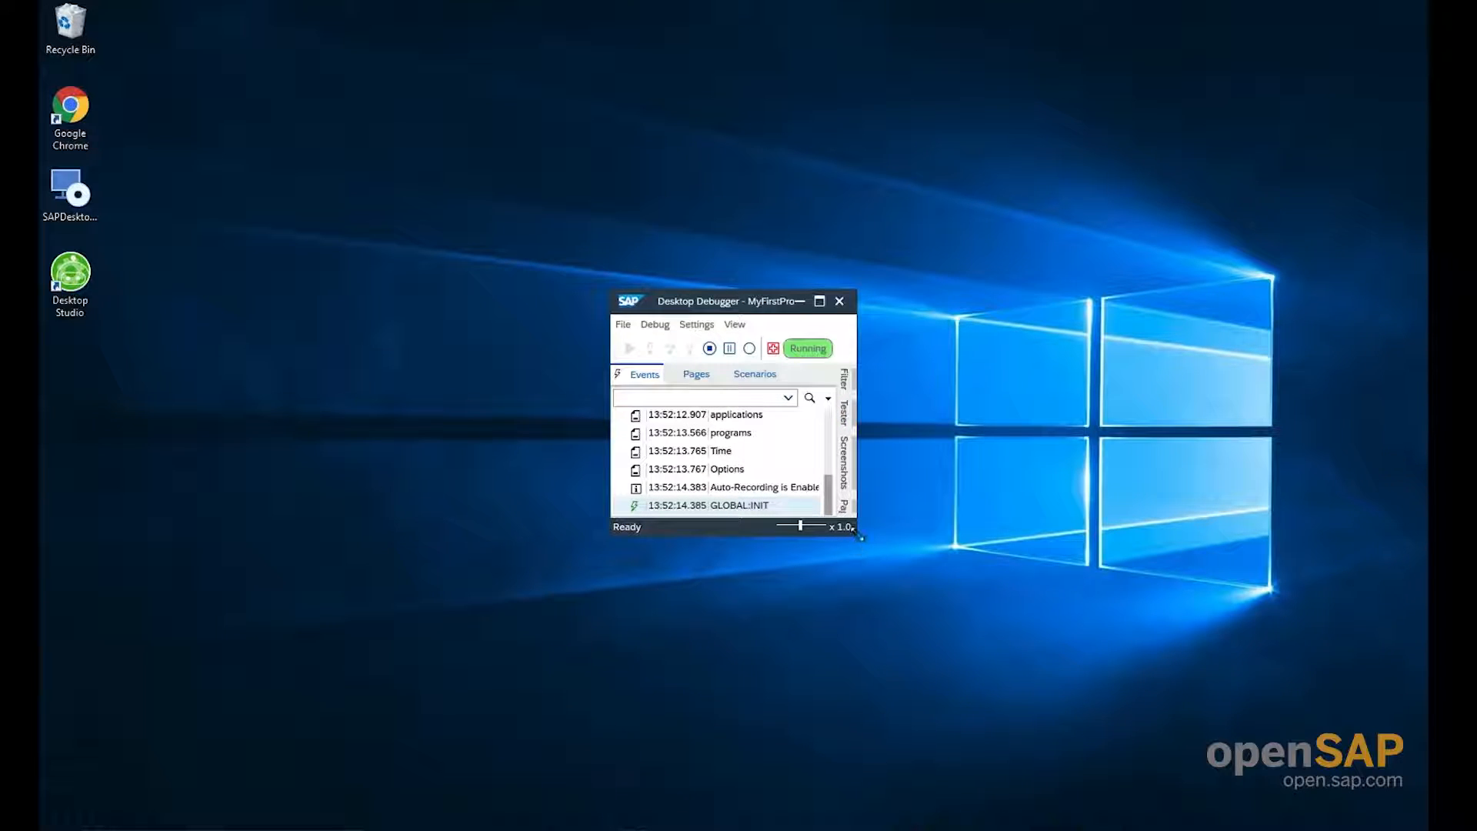
pyautogui.moveTo(858, 537); pyautogui.dragTo(1024, 667)
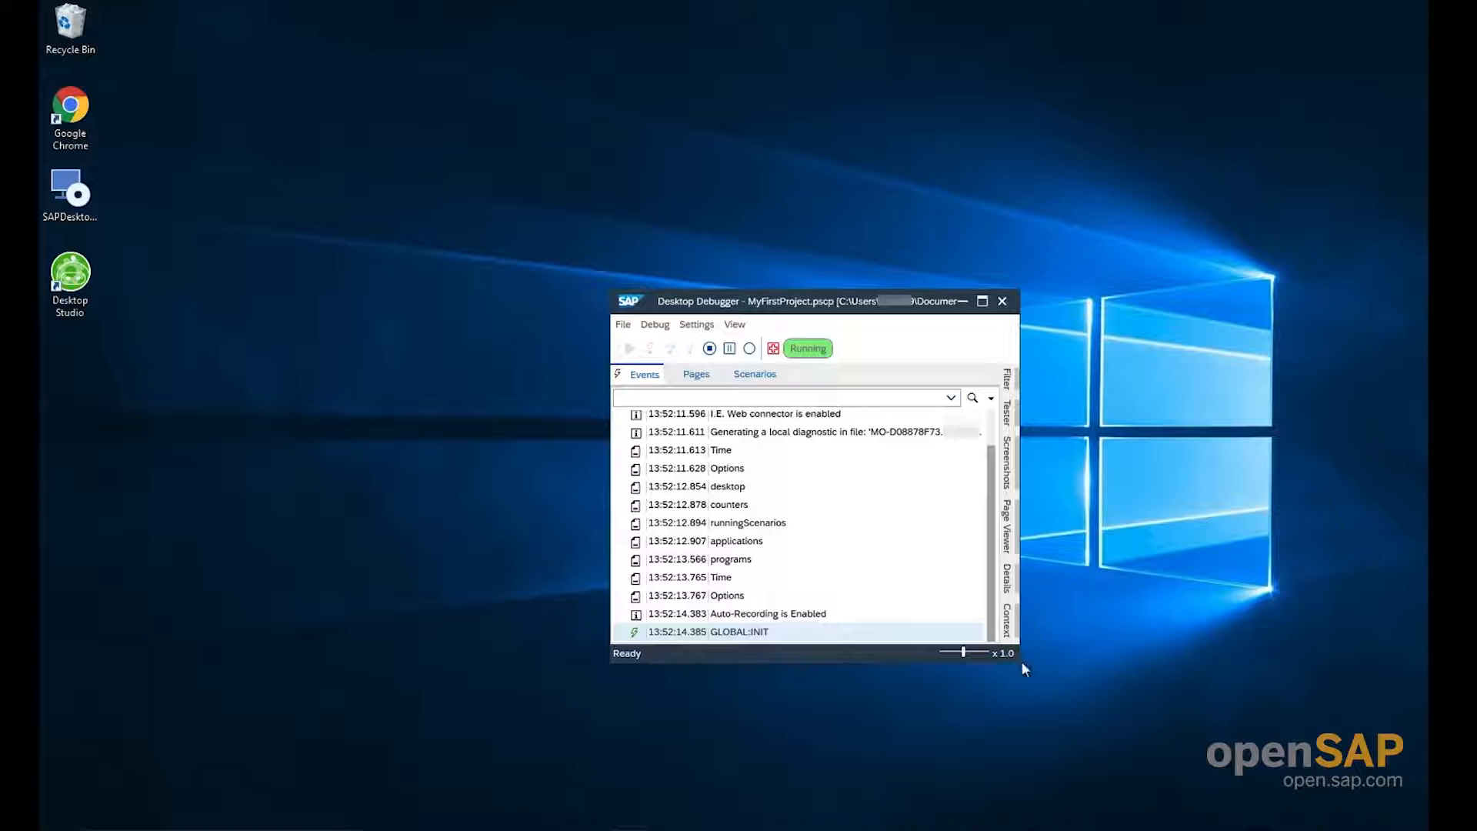
pyautogui.rightClick(1187, 827)
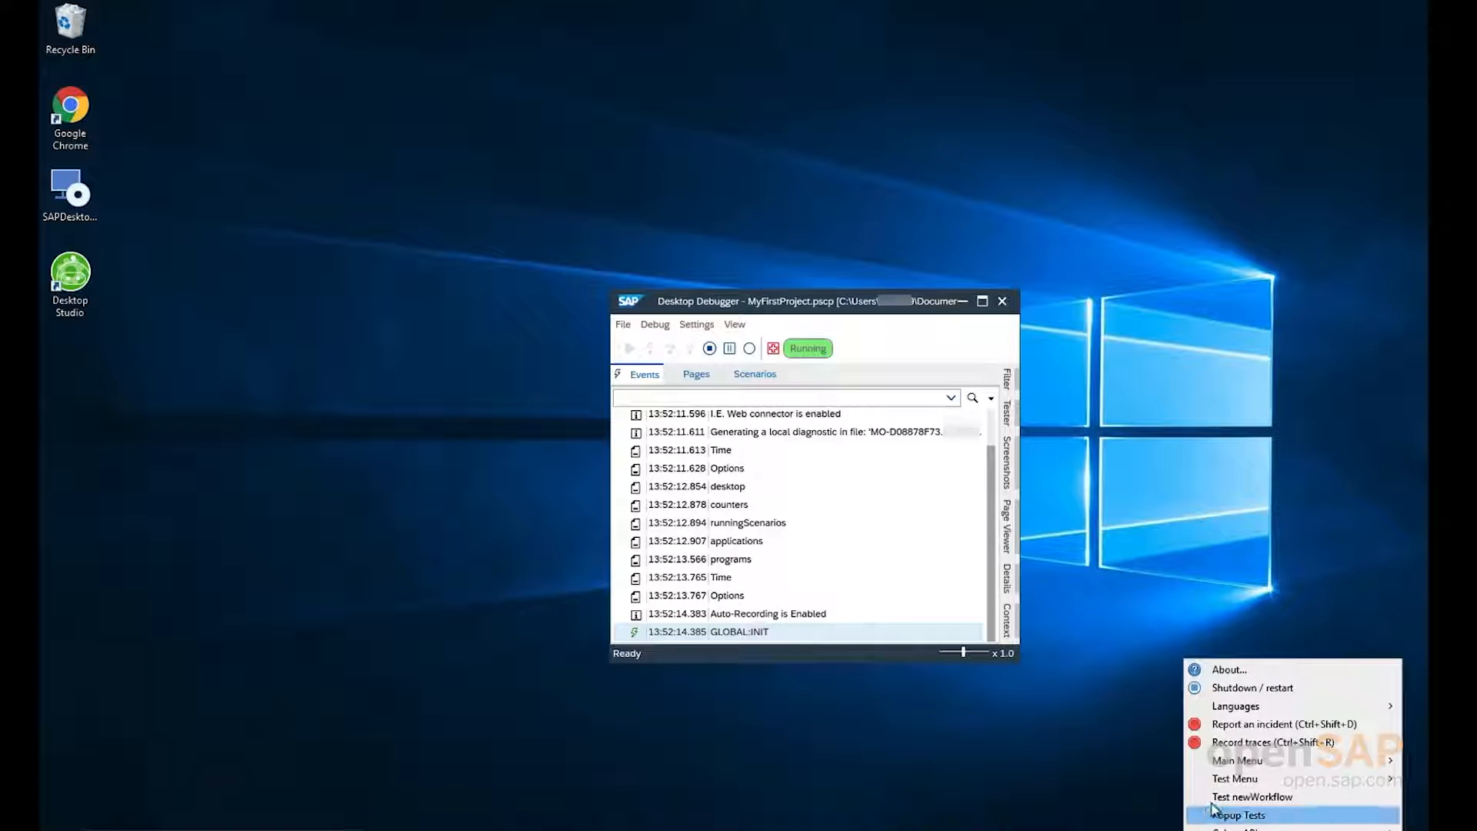
pyautogui.click(1246, 797)
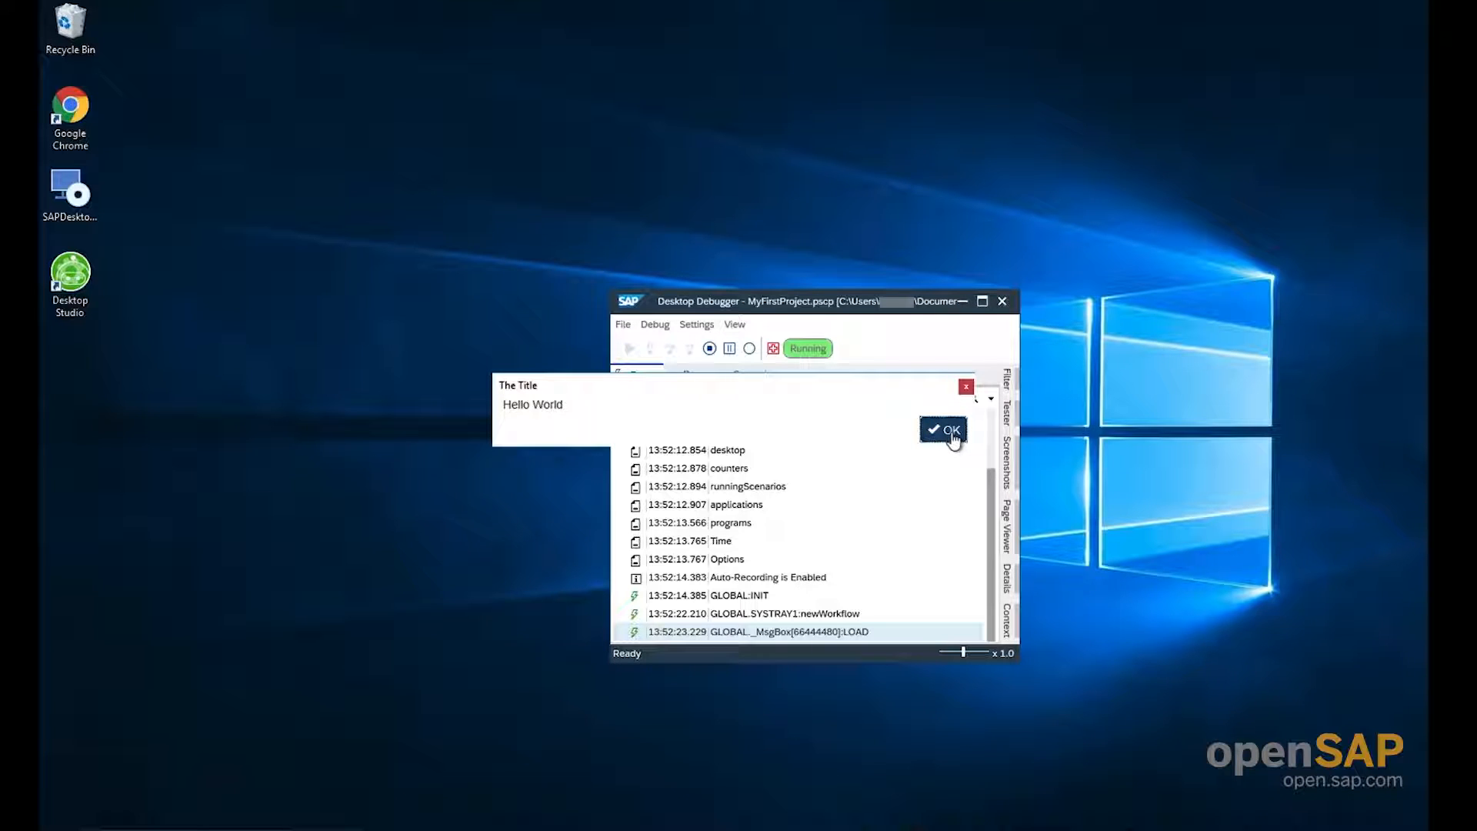
# Dismiss the Hello World message box, stop the debug run of MyFirstProject, and close the Desktop Debugger
pyautogui.click(944, 430)
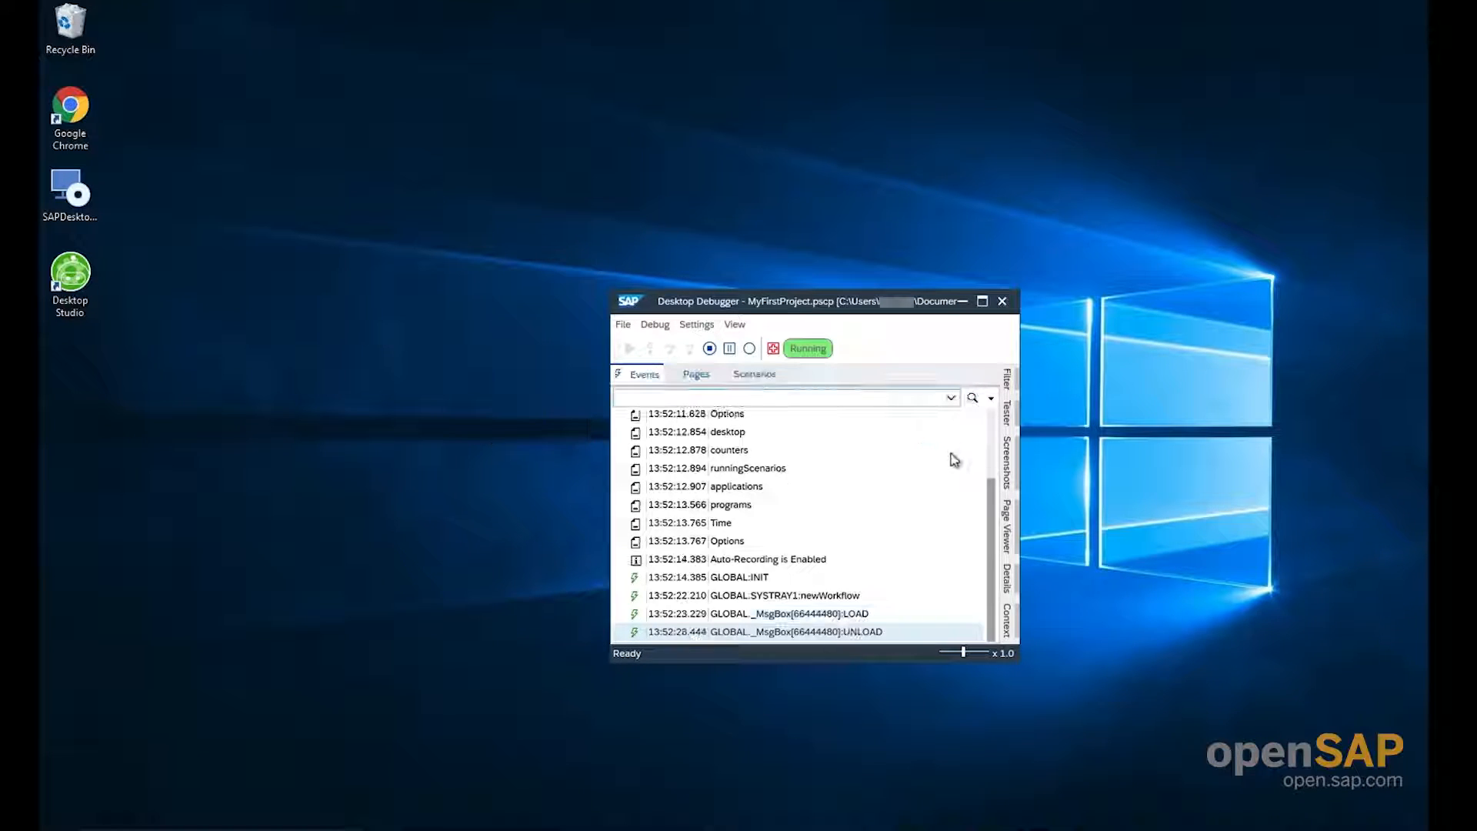
pyautogui.moveTo(992, 465); pyautogui.dragTo(1005, 560)
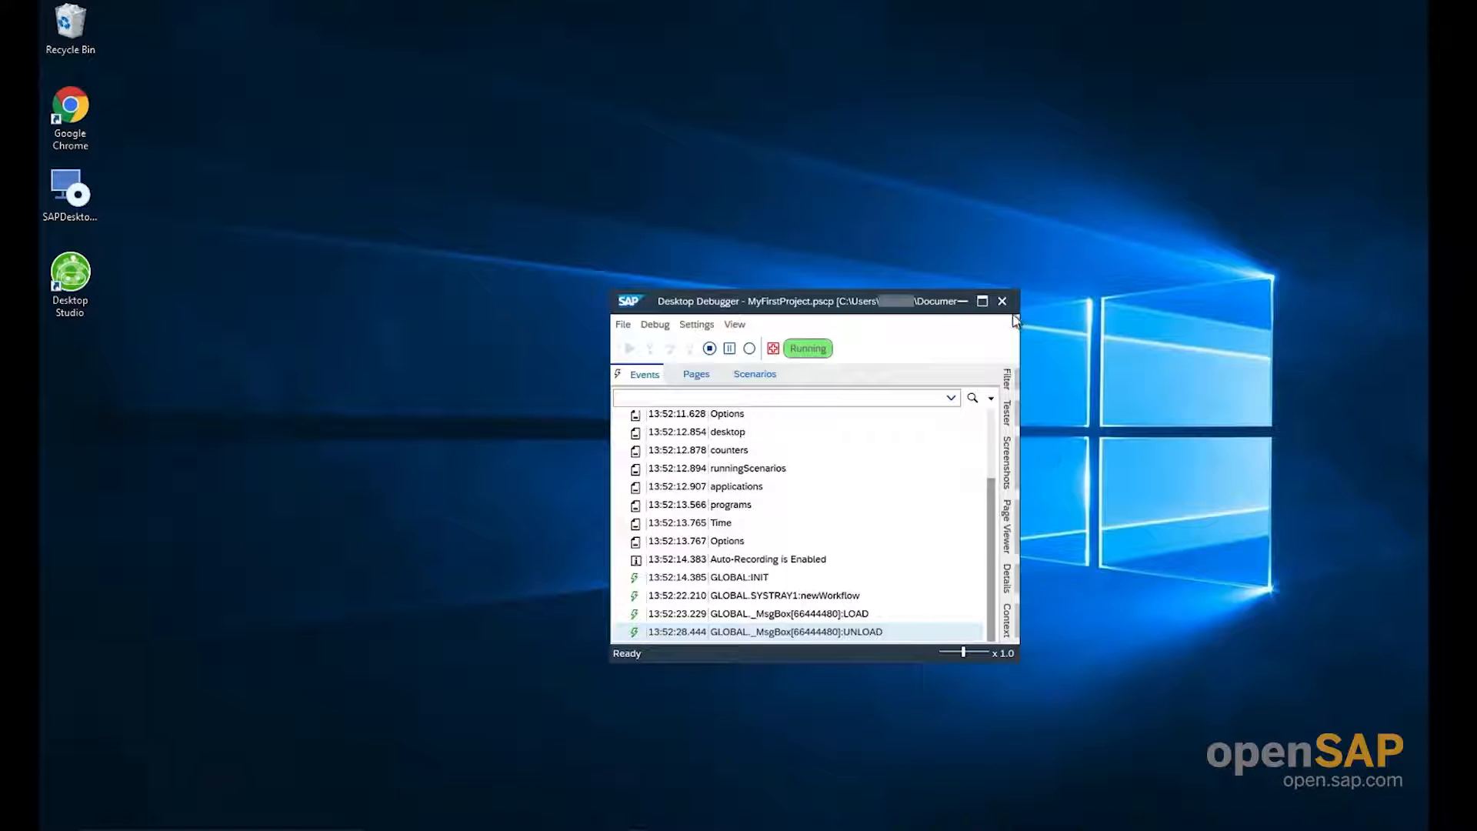
pyautogui.click(711, 350)
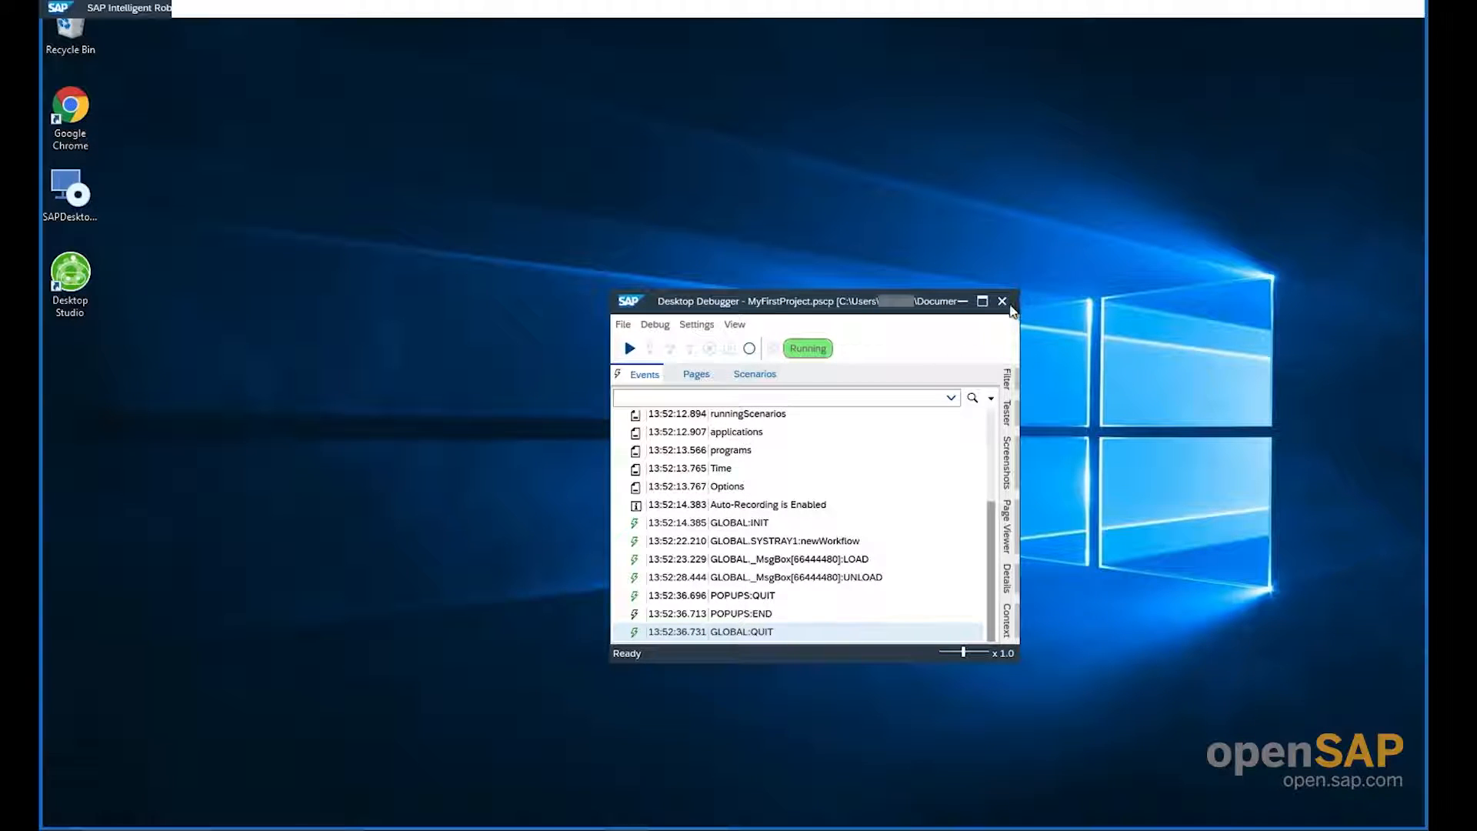
pyautogui.click(1005, 303)
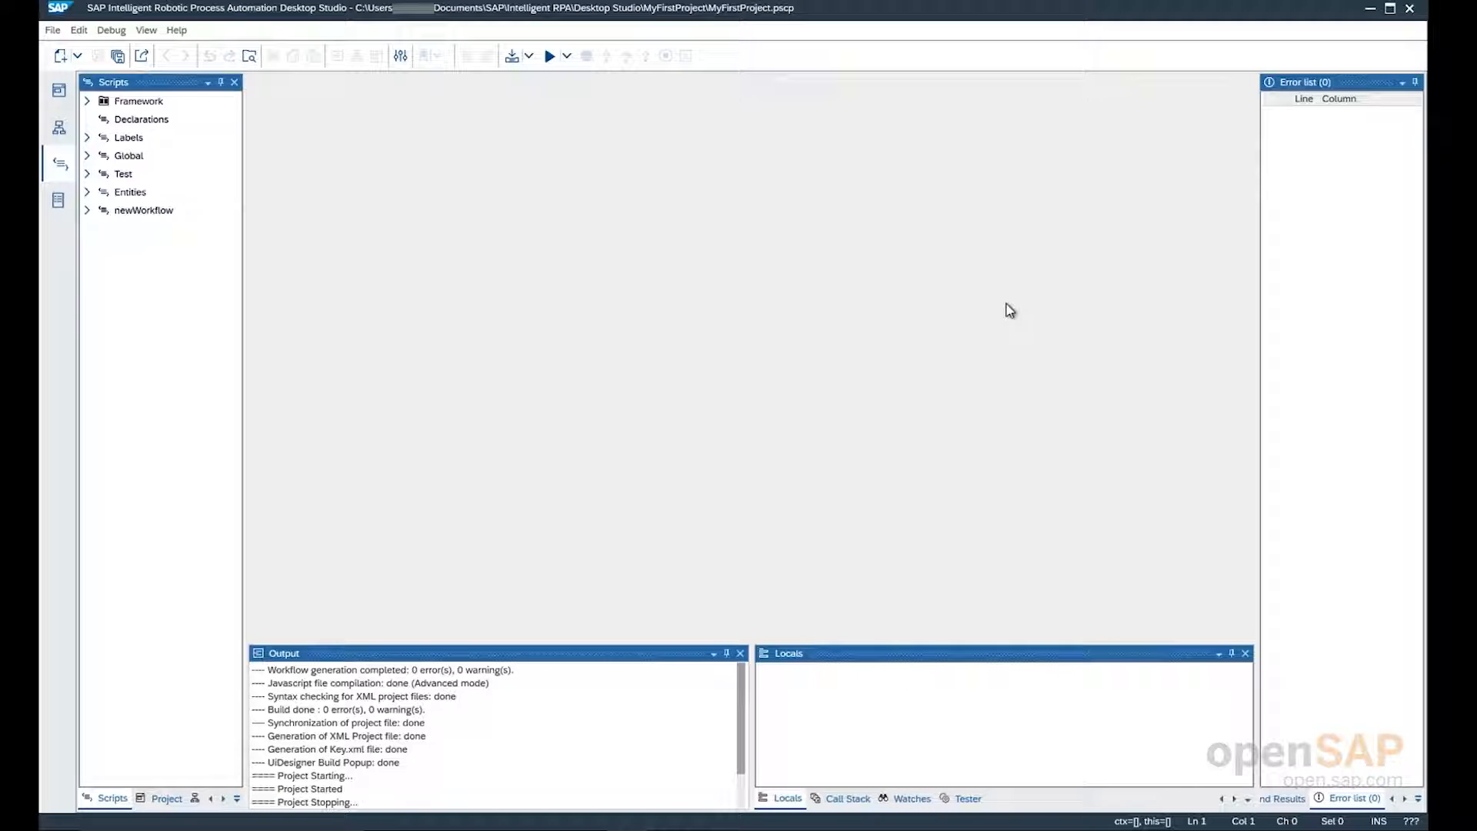
# Open the recent project demoSAP4dkom in the Applications perspective
pyautogui.click(60, 96)
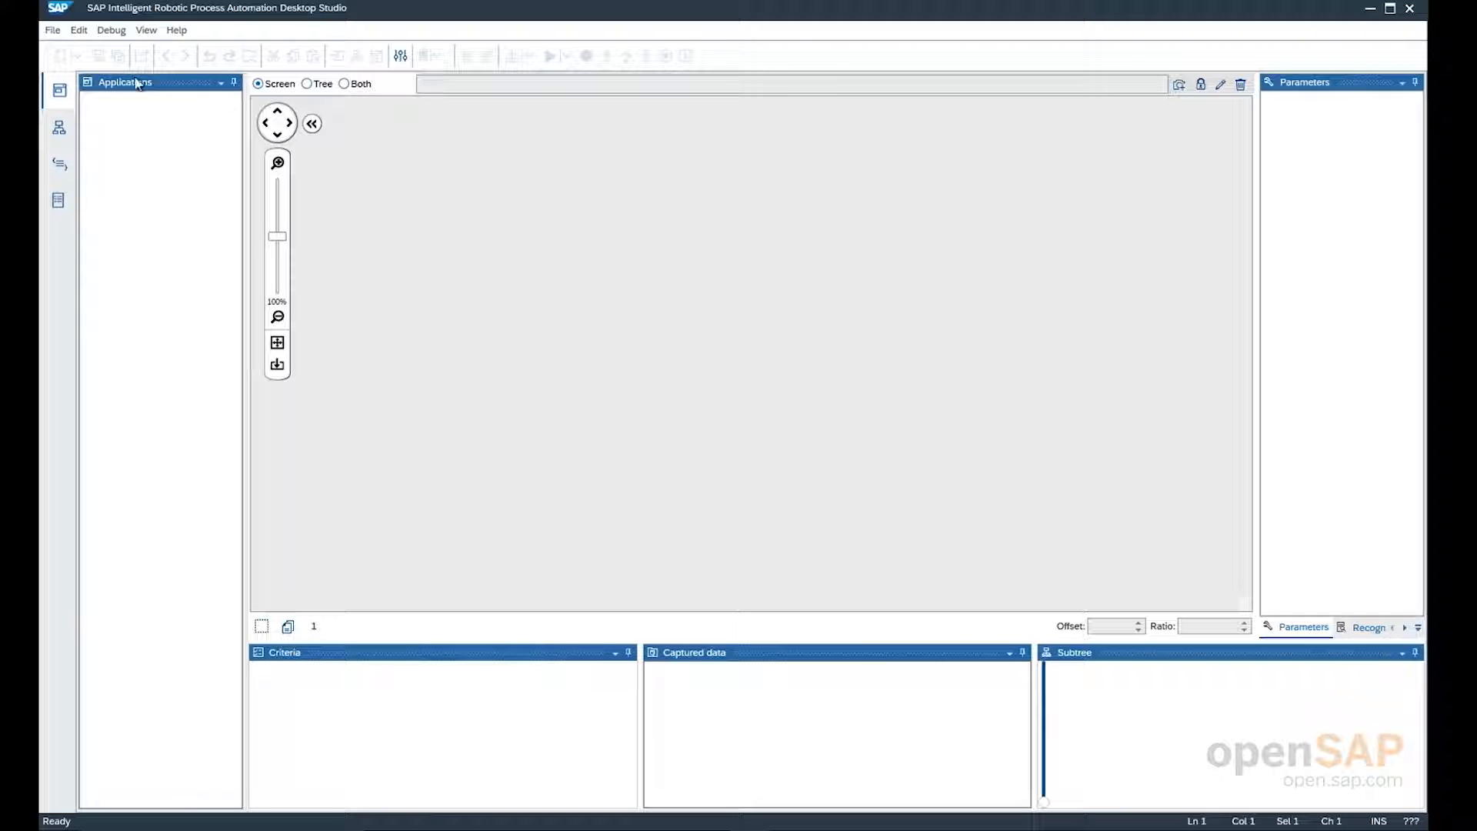
pyautogui.click(52, 31)
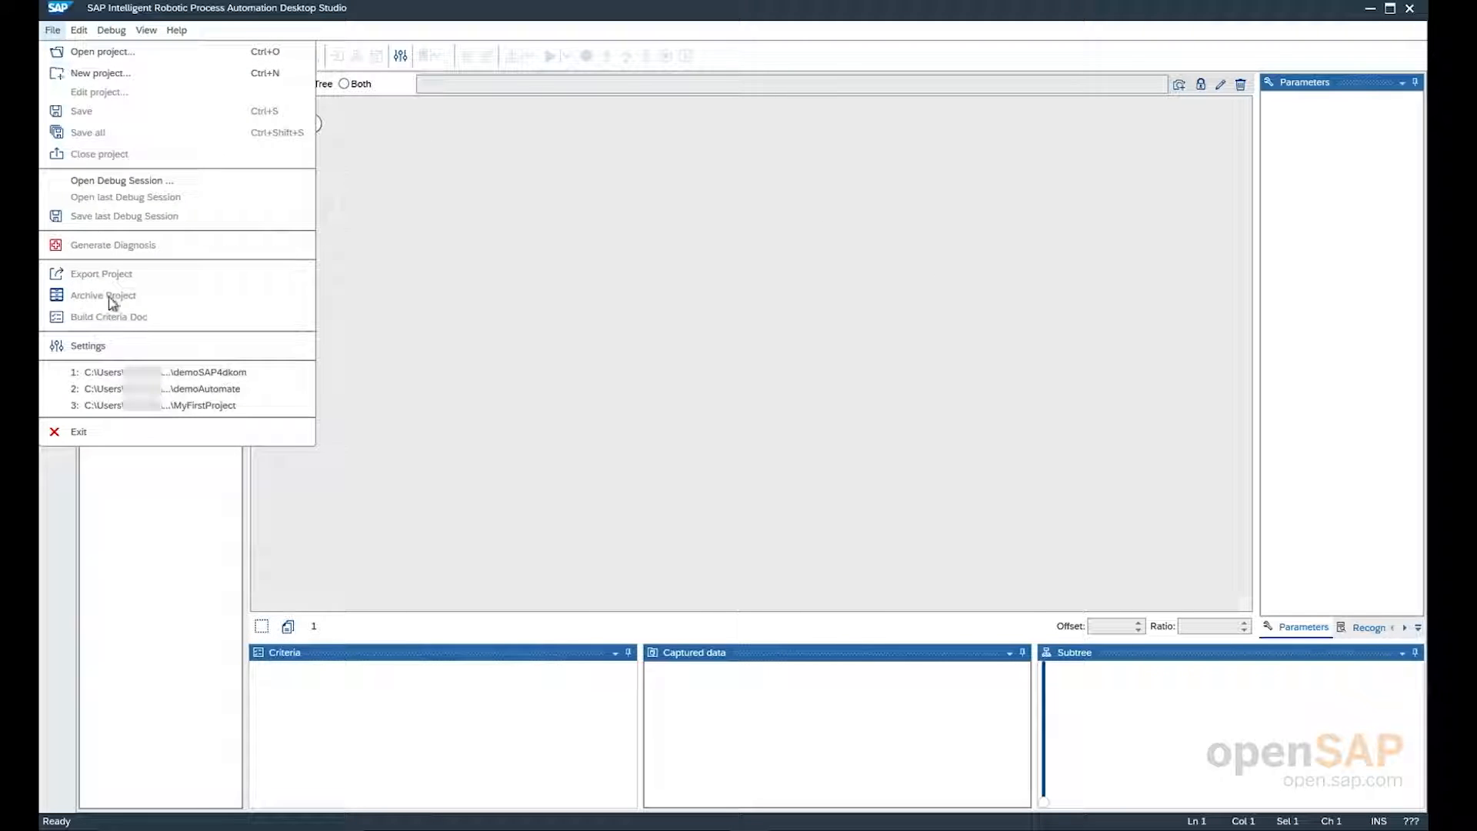
pyautogui.click(116, 372)
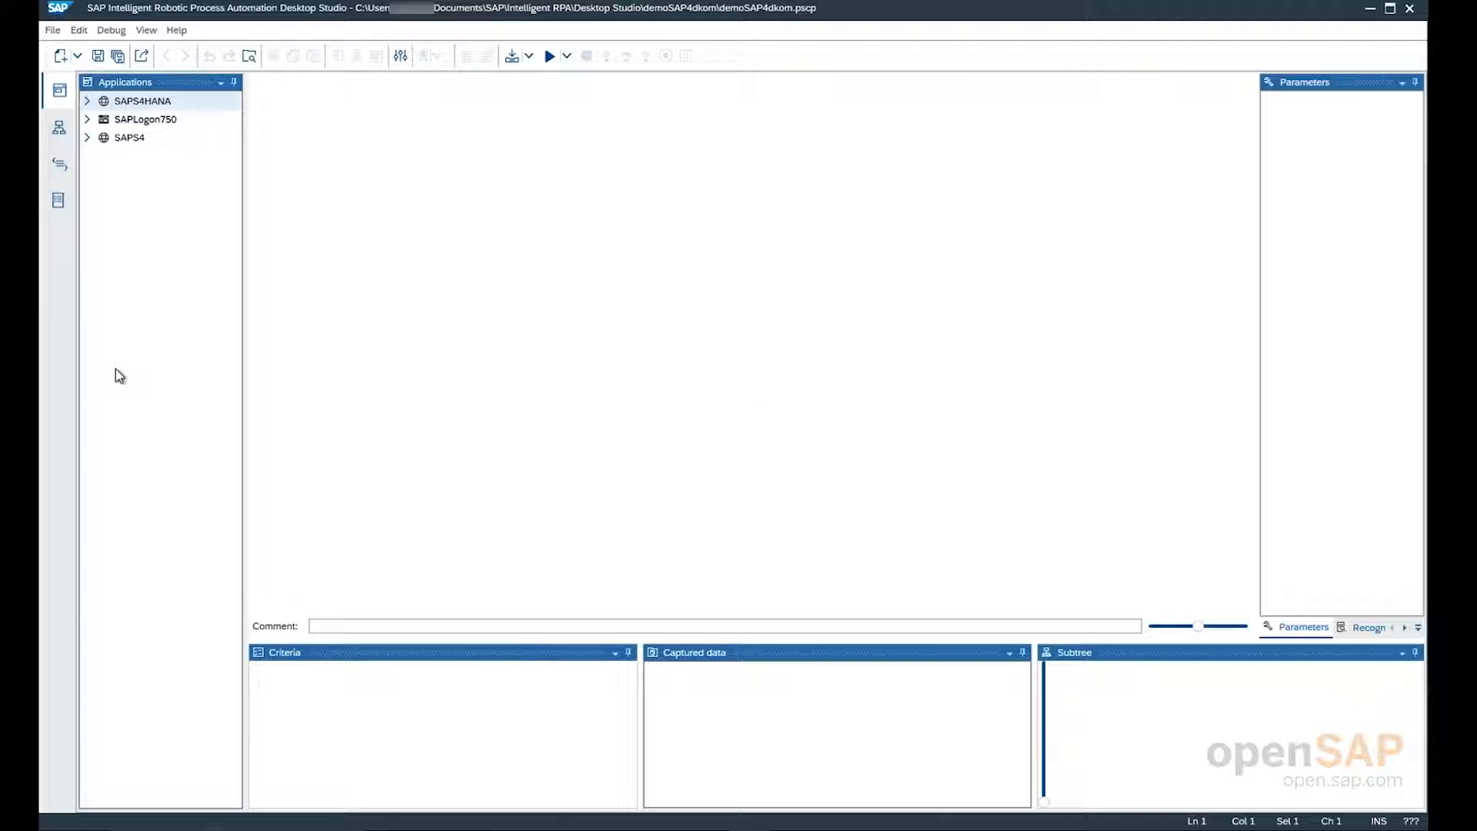
# Examine the SAPS4HANA application's captured pages, viewing the pLogon page and the application's page overview
pyautogui.click(138, 103)
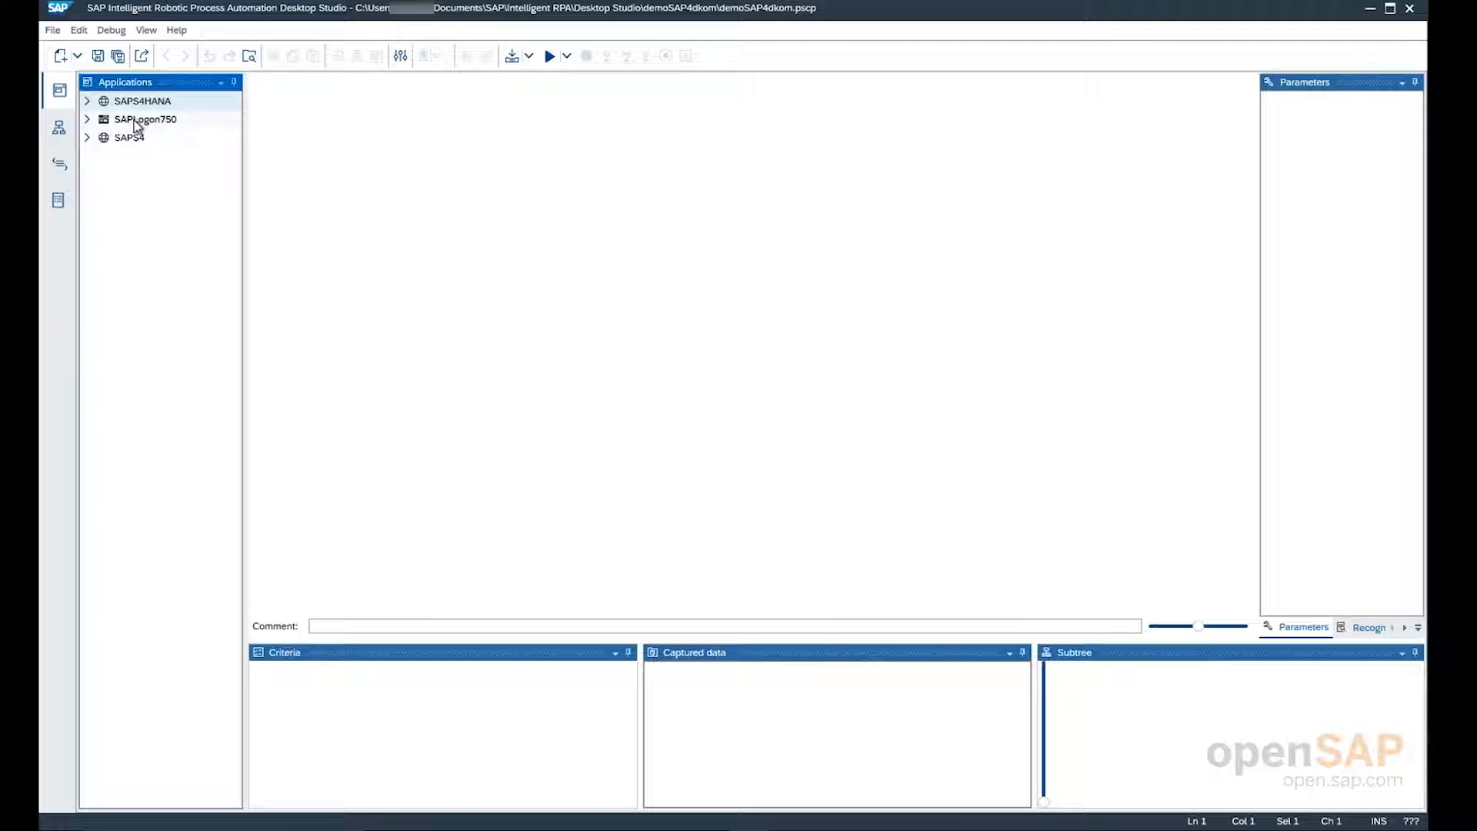
pyautogui.click(88, 103)
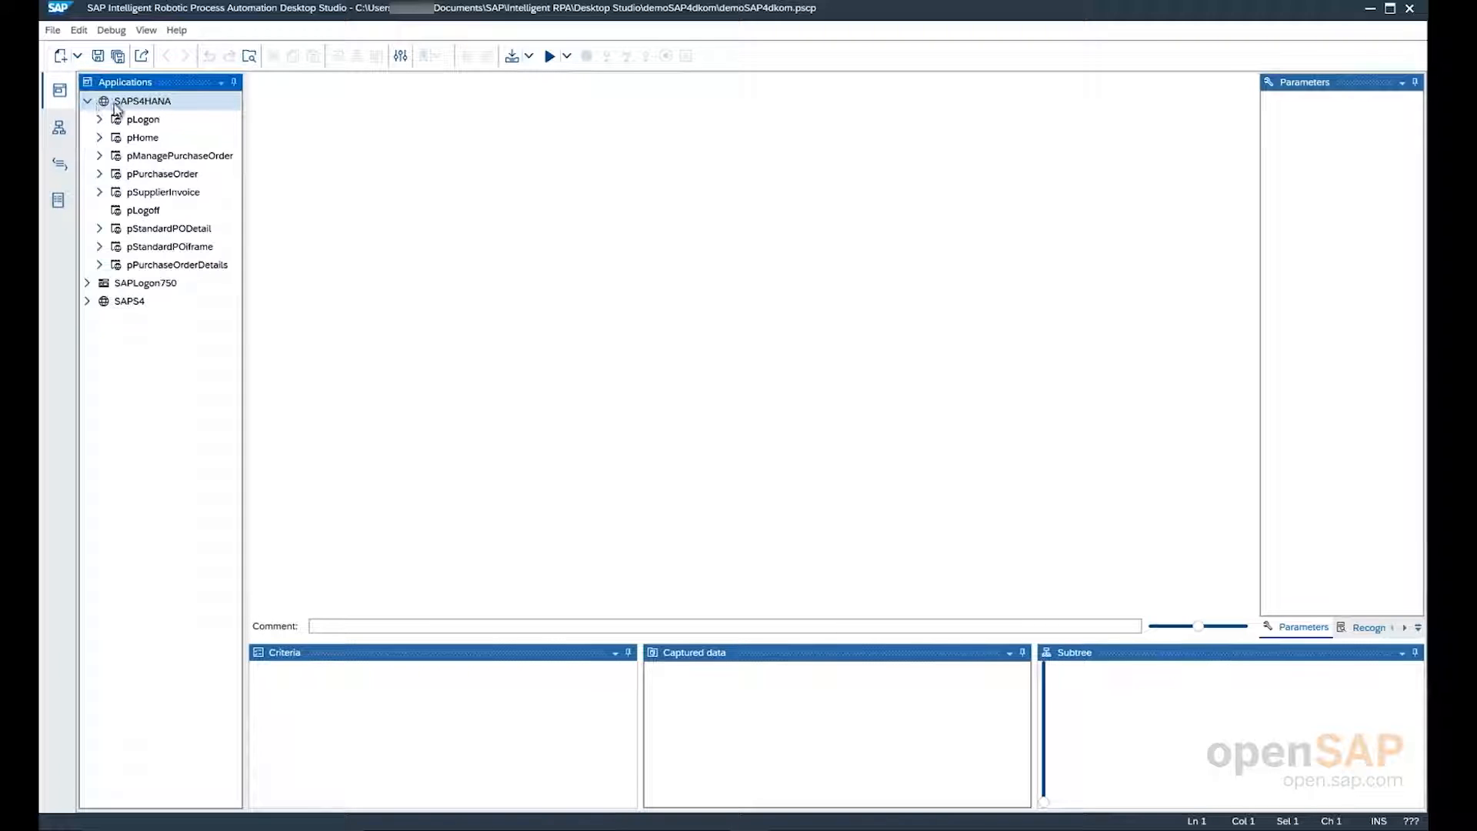
pyautogui.click(134, 120)
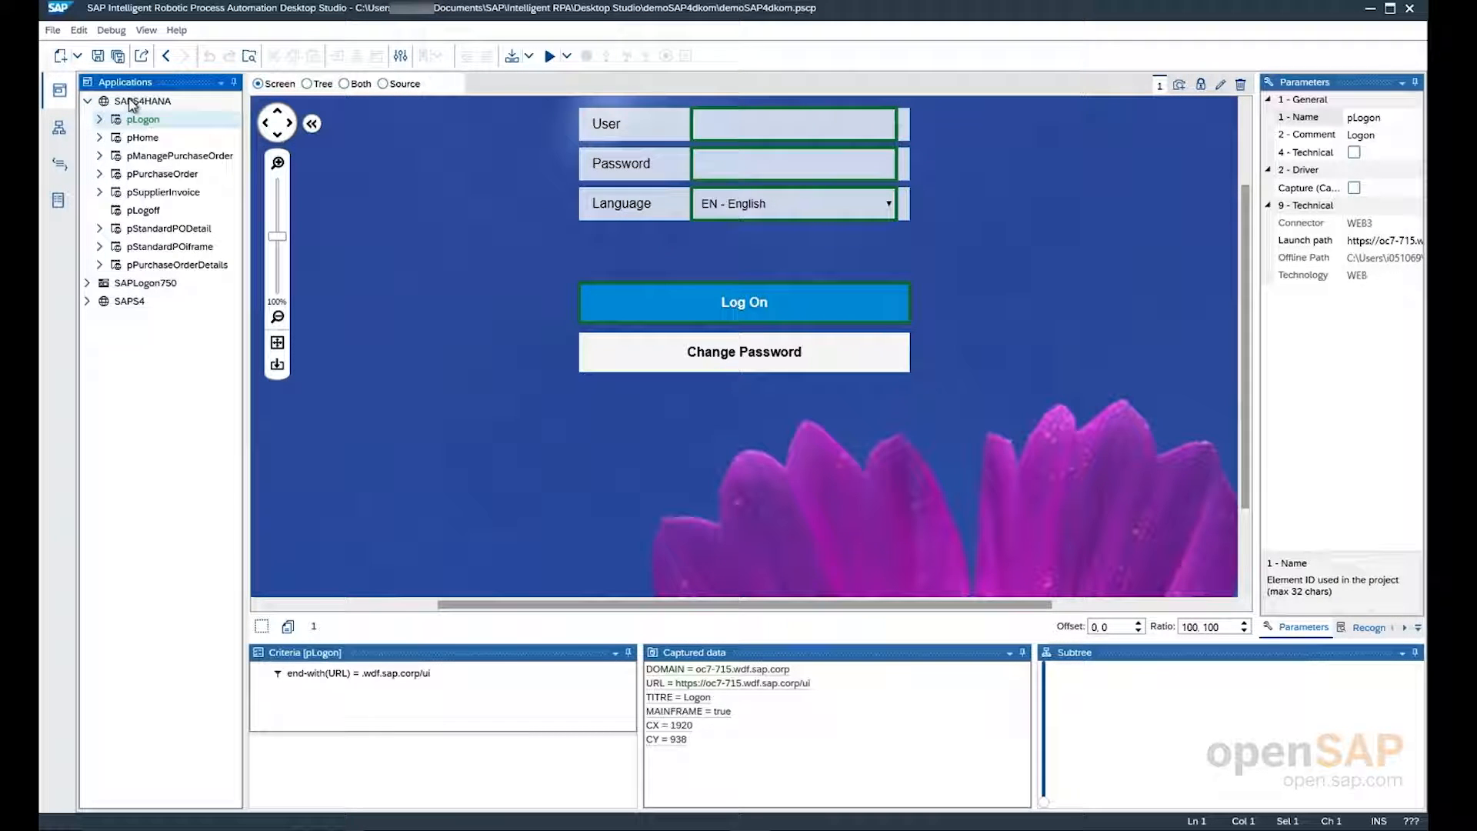
pyautogui.click(142, 101)
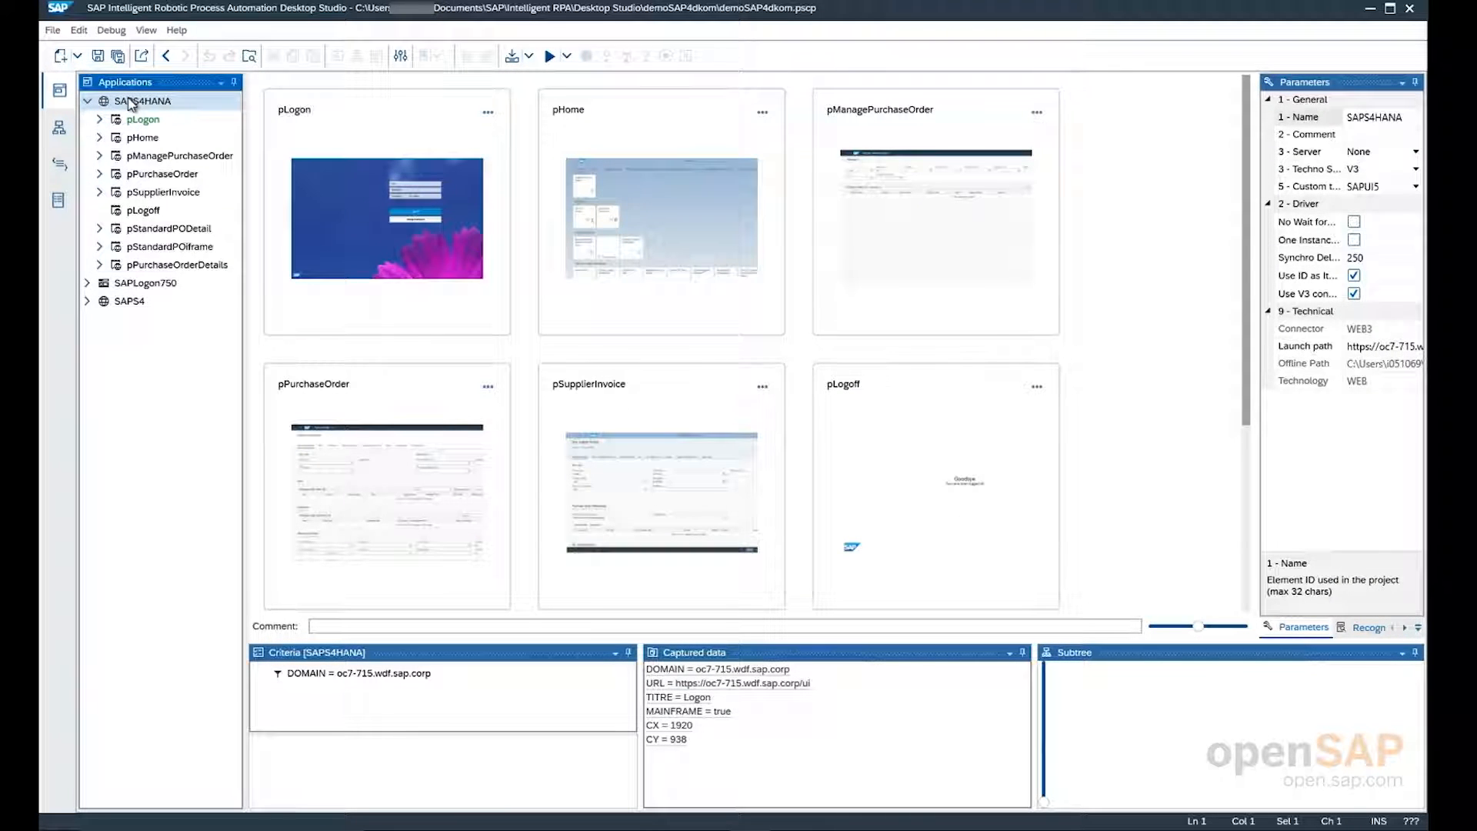
# Examine the SAPS4HANA workflows, opening the scLogon and scPurchaseOrder diagrams
pyautogui.click(60, 131)
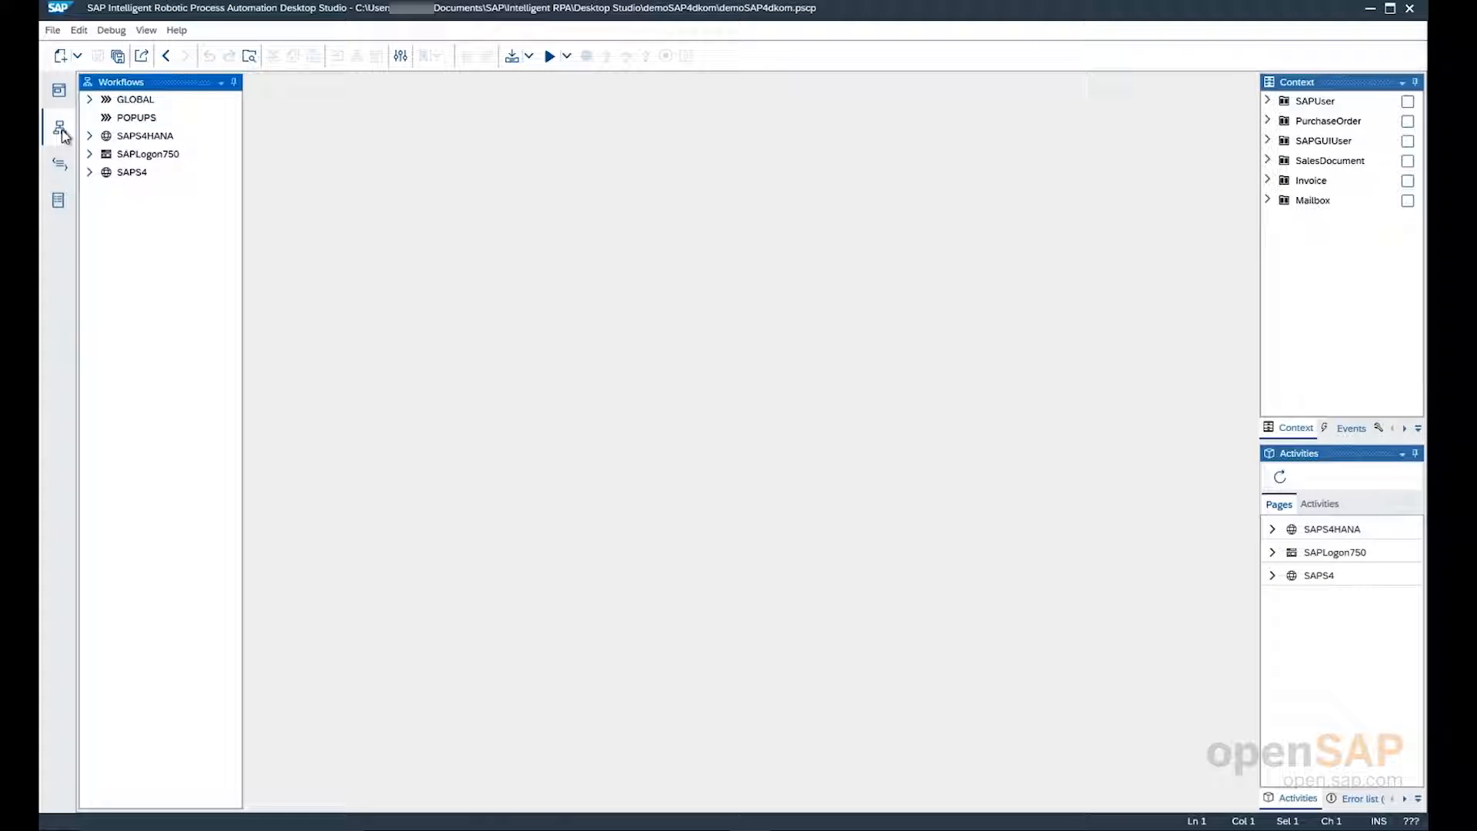
pyautogui.doubleClick(112, 138)
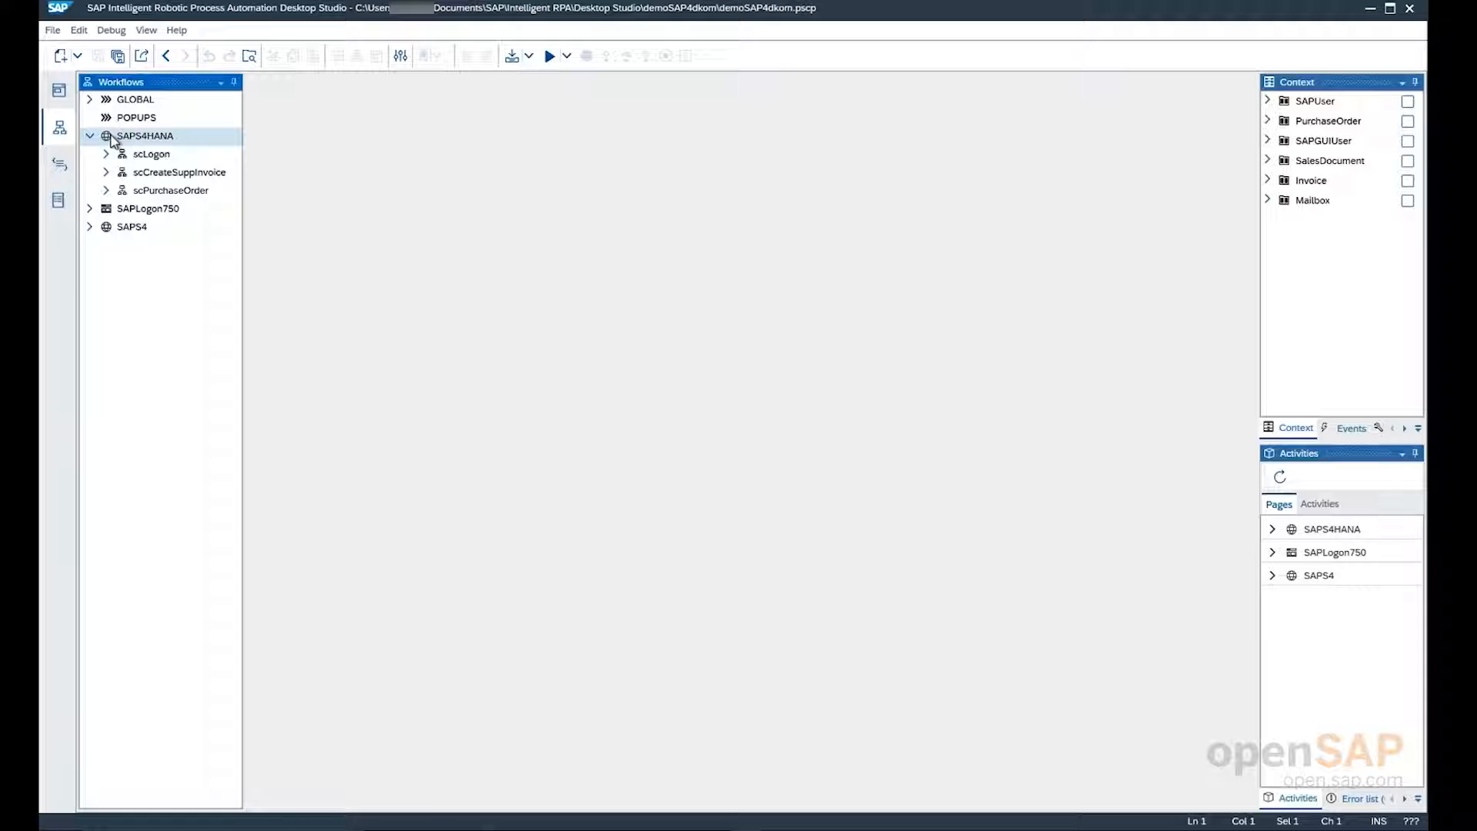
pyautogui.click(140, 174)
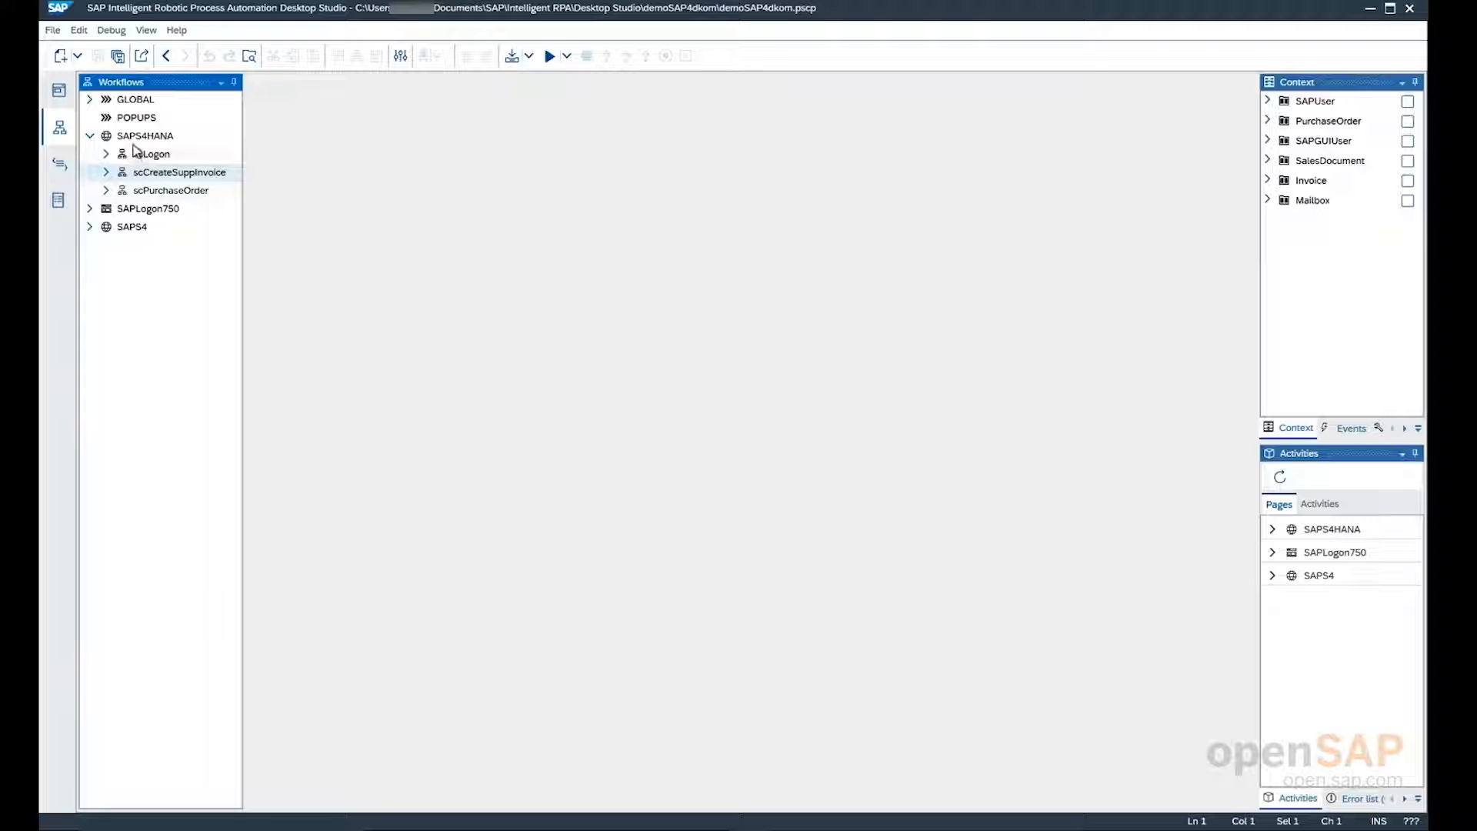
pyautogui.click(134, 141)
pyautogui.click(133, 153)
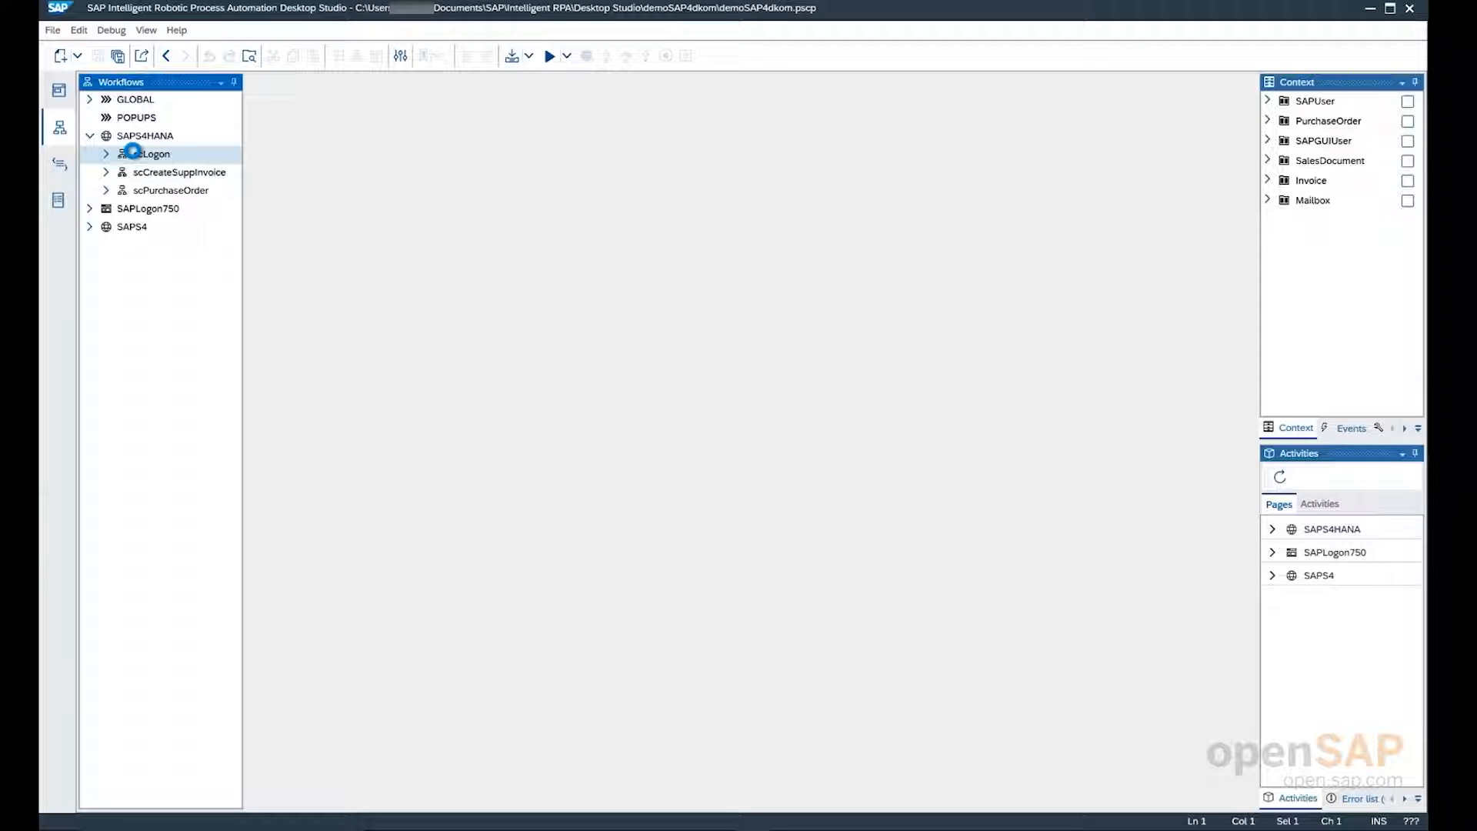
pyautogui.doubleClick(137, 157)
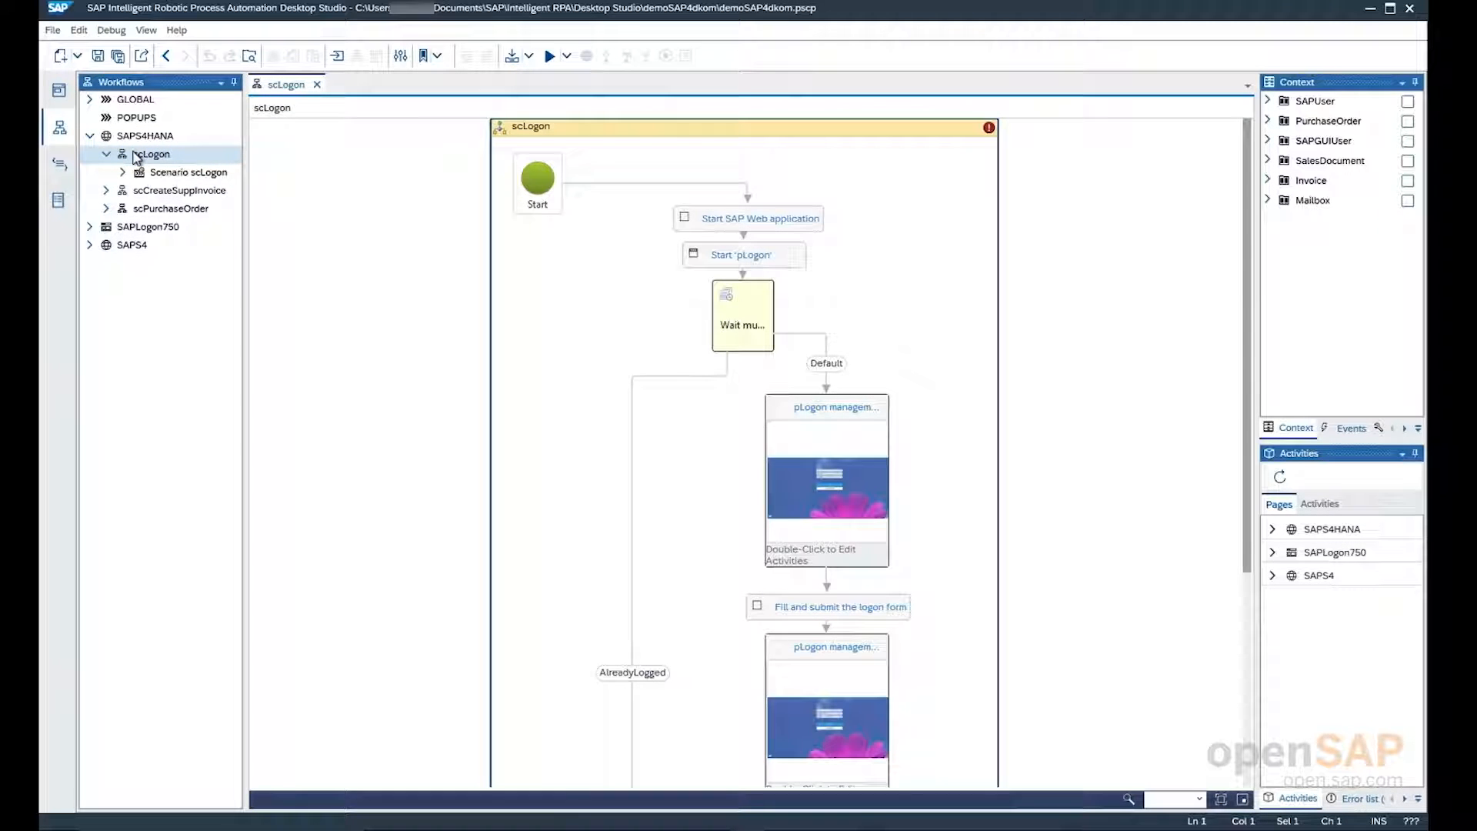
pyautogui.click(141, 197)
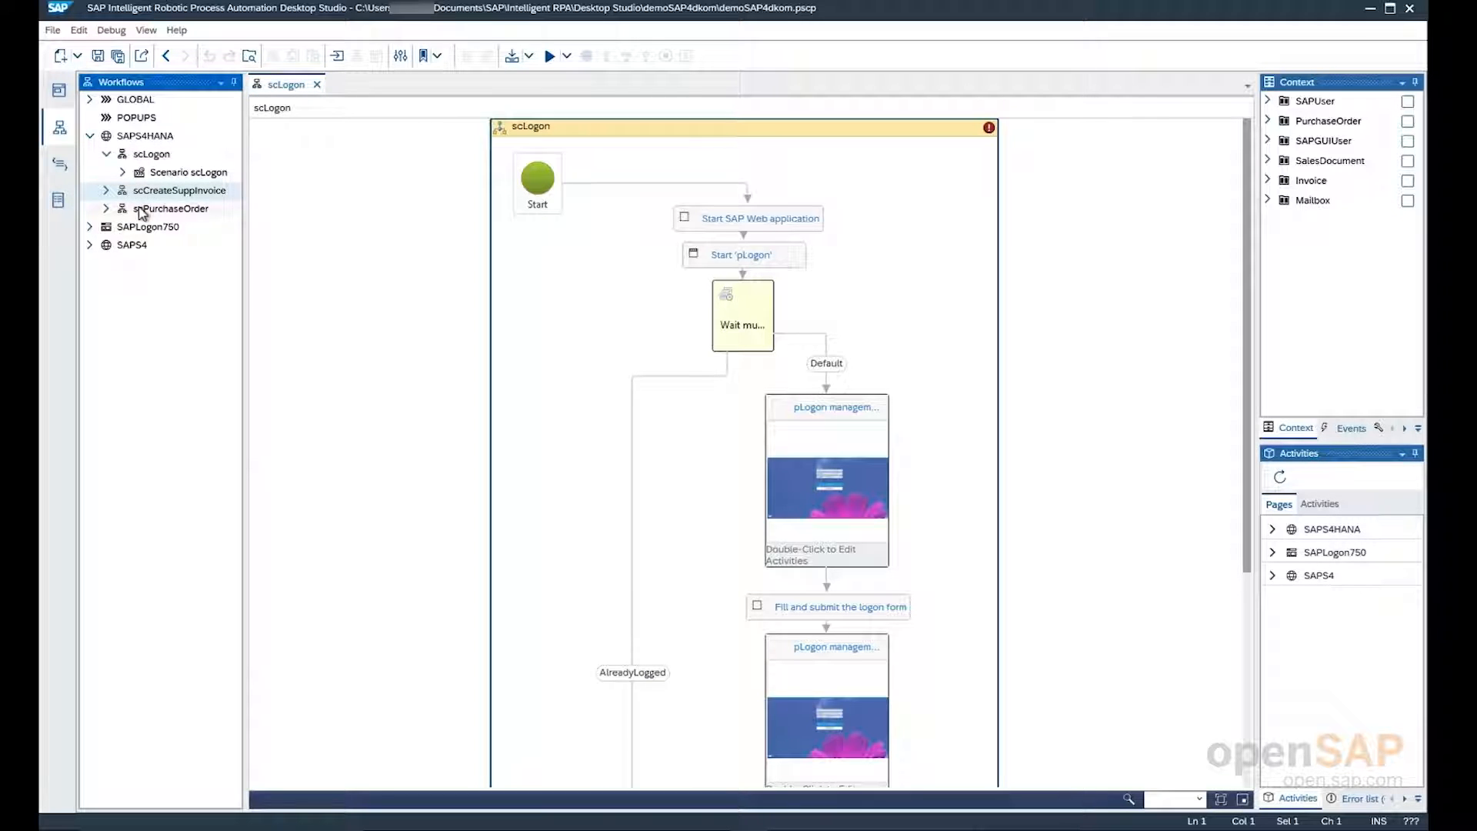
pyautogui.click(142, 210)
pyautogui.doubleClick(142, 210)
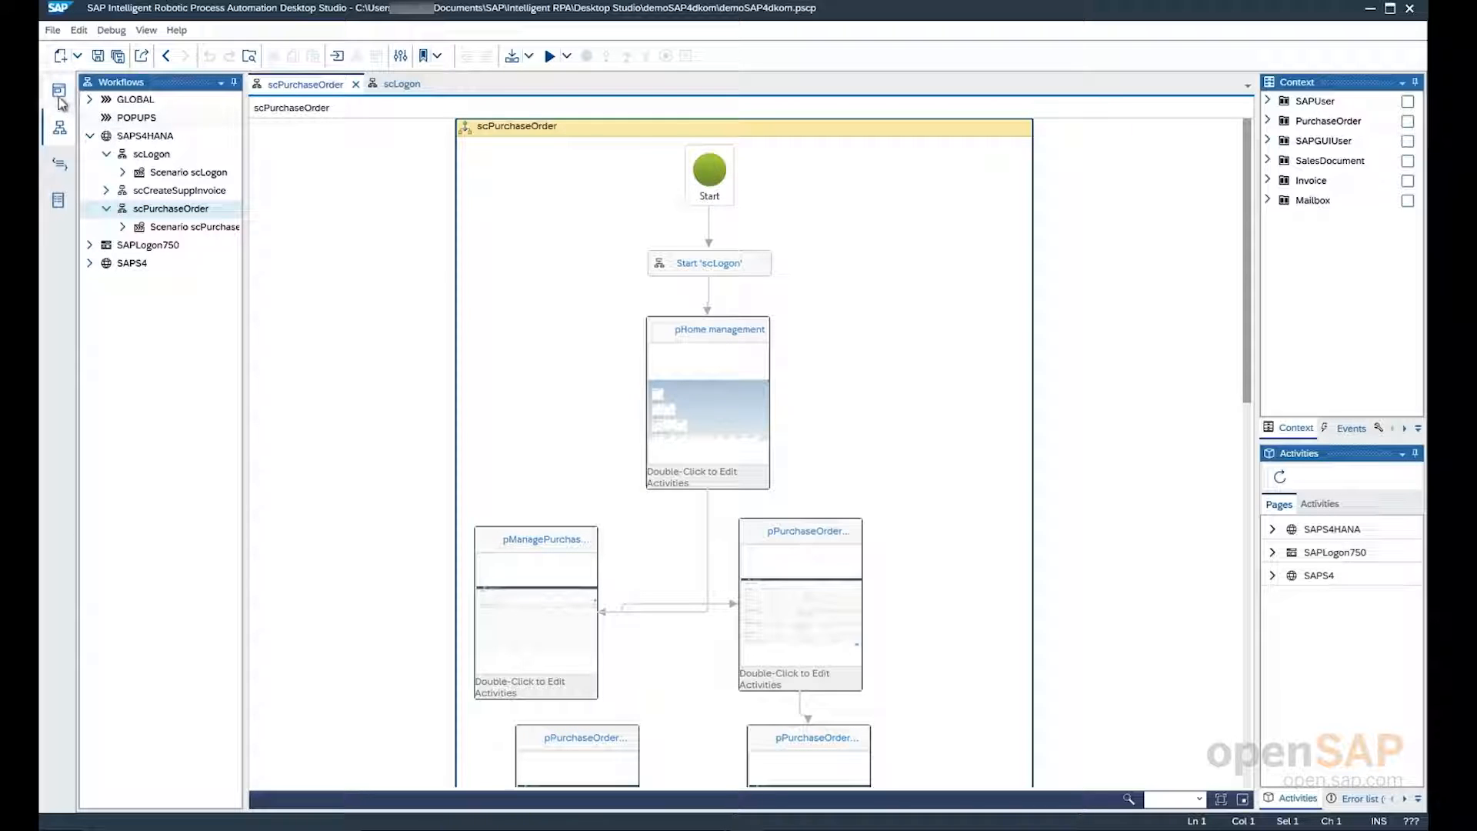
# Export the demoSAP4dkom project as a package and close the confirmation message
pyautogui.click(54, 34)
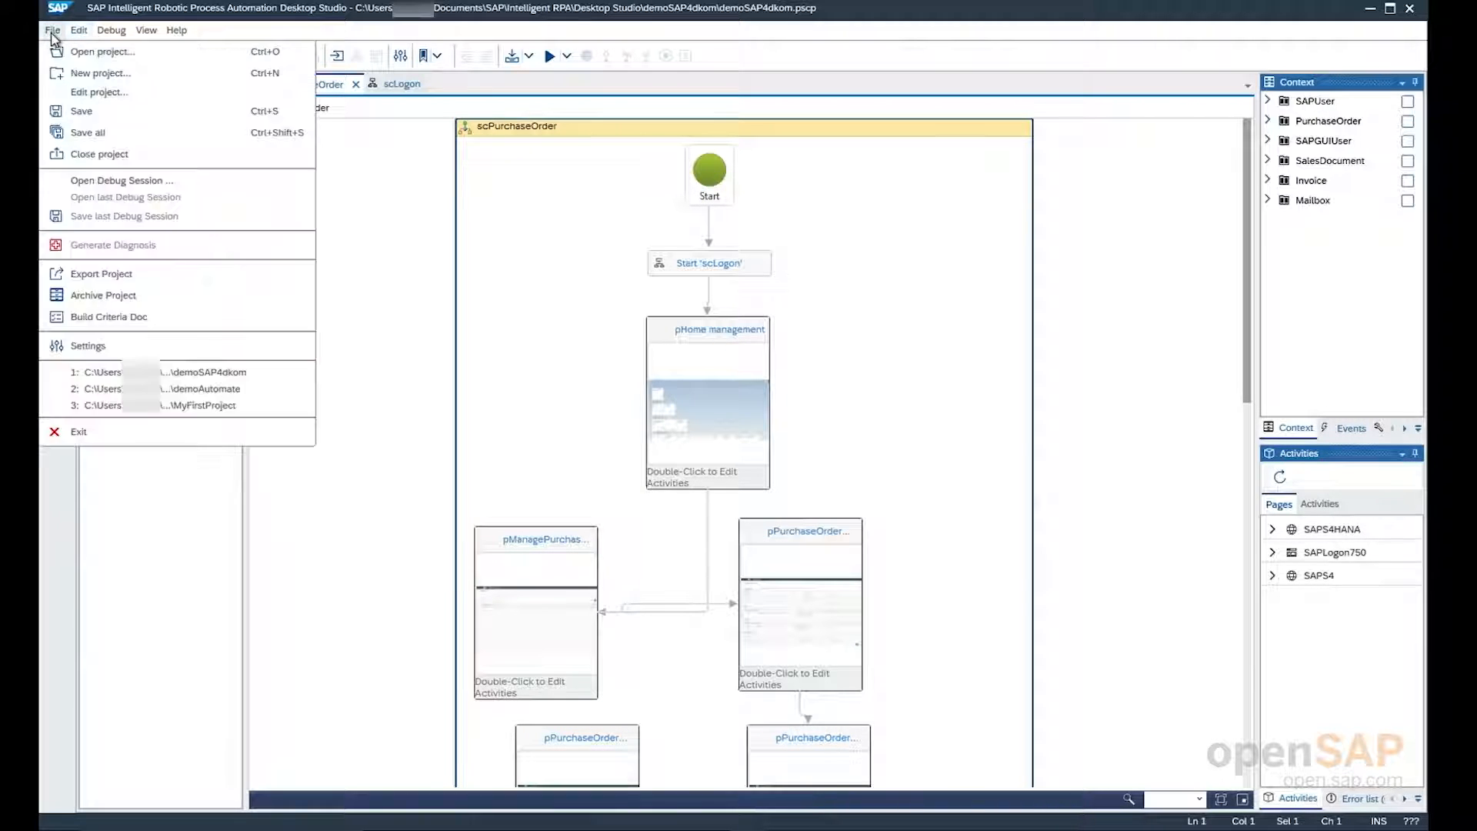
pyautogui.click(96, 274)
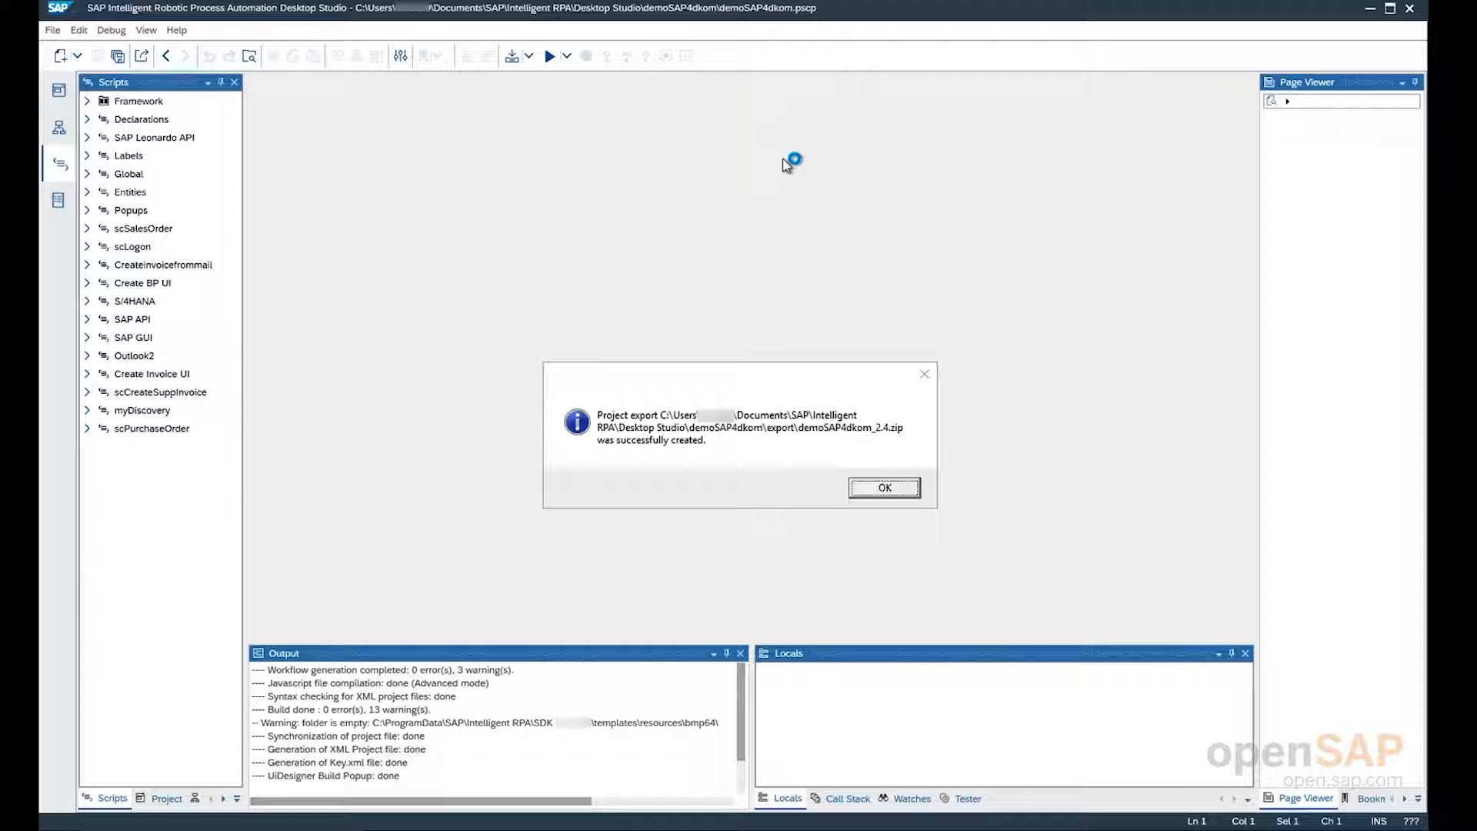
pyautogui.click(885, 488)
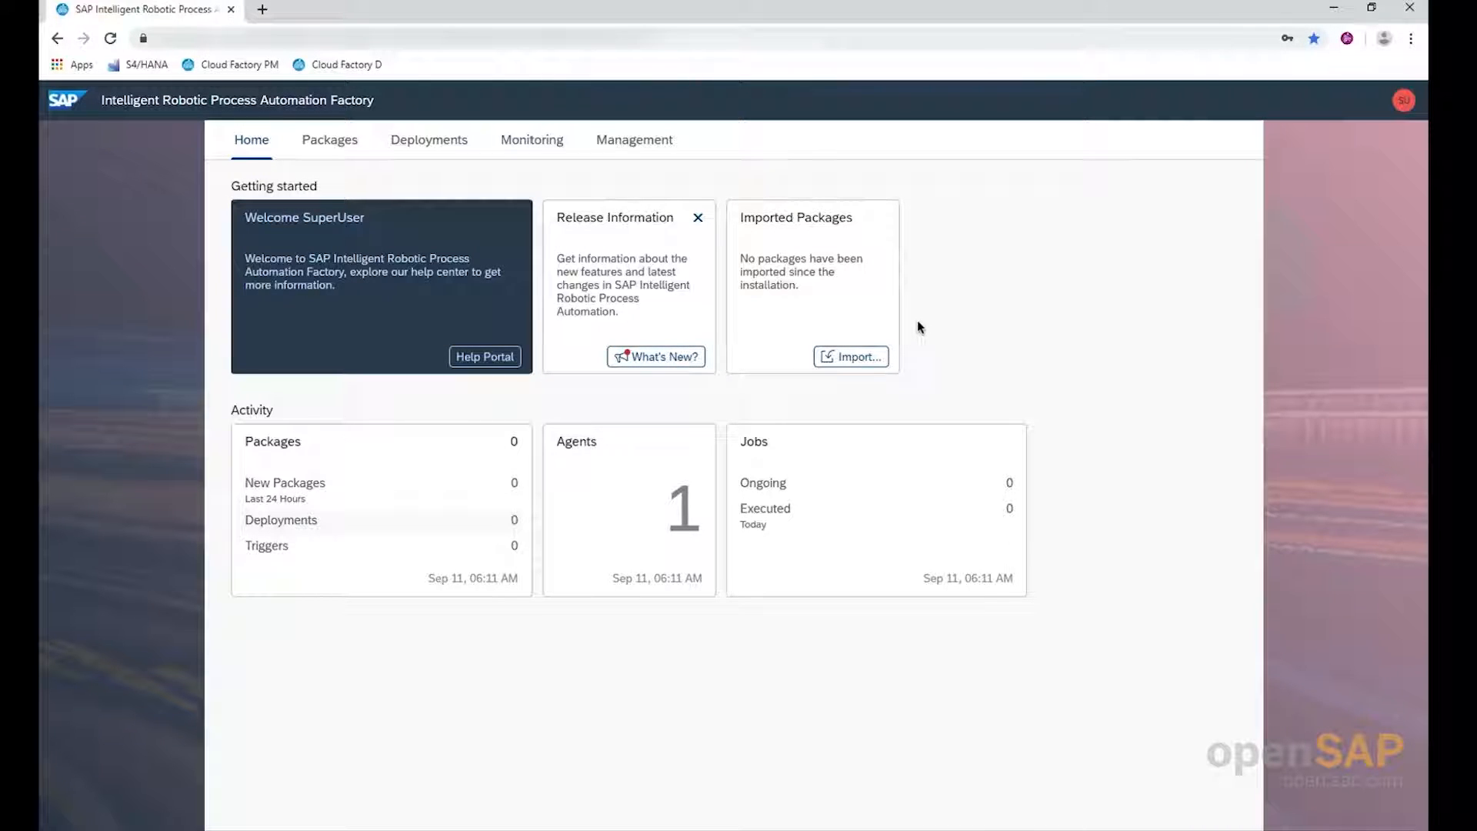
# In the Intelligent RPA Factory in Chrome, look through Packages, Deployments, Monitoring and Management, and return to the Home page
pyautogui.click(351, 146)
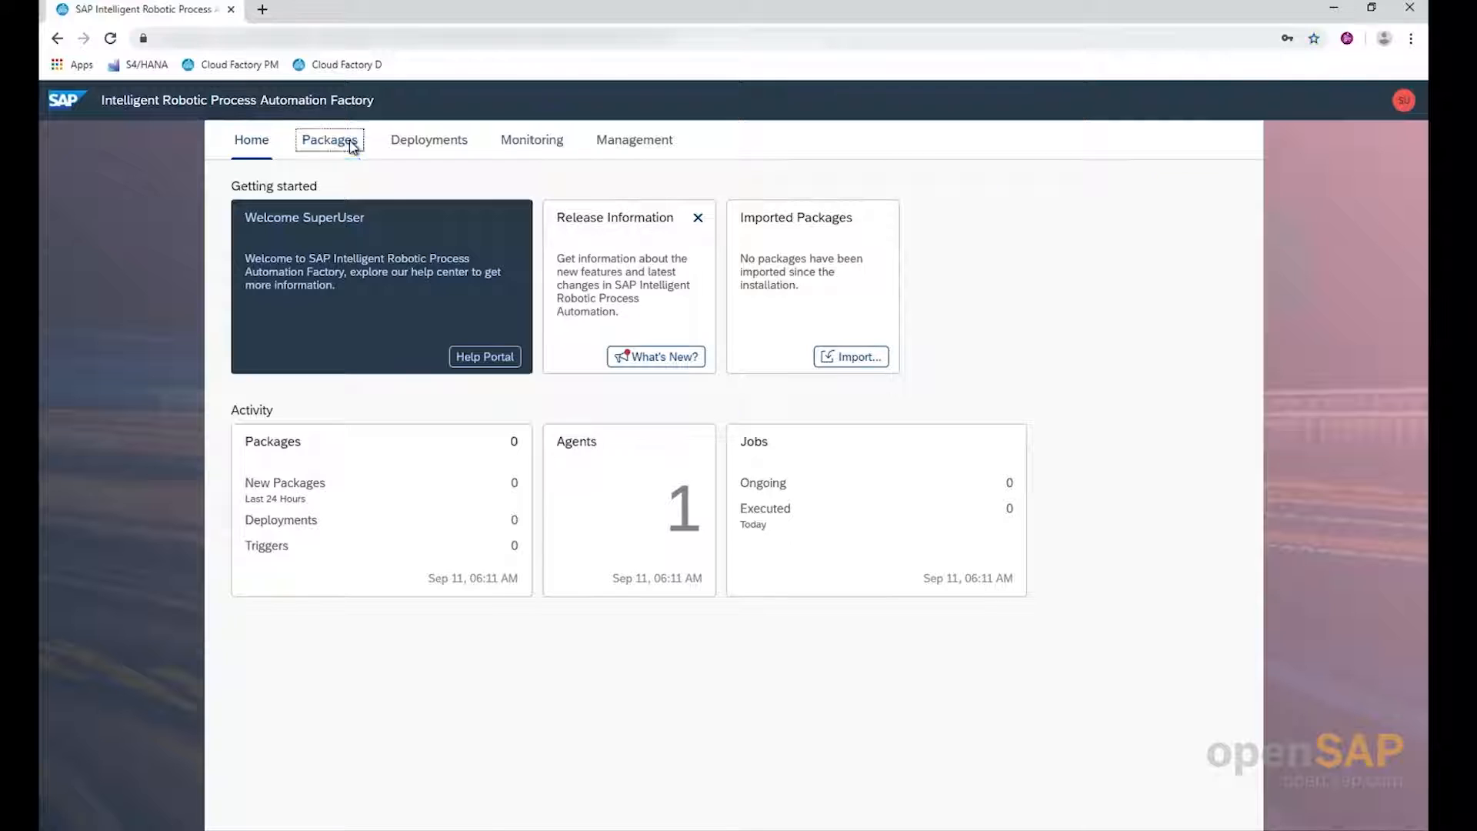
pyautogui.click(416, 146)
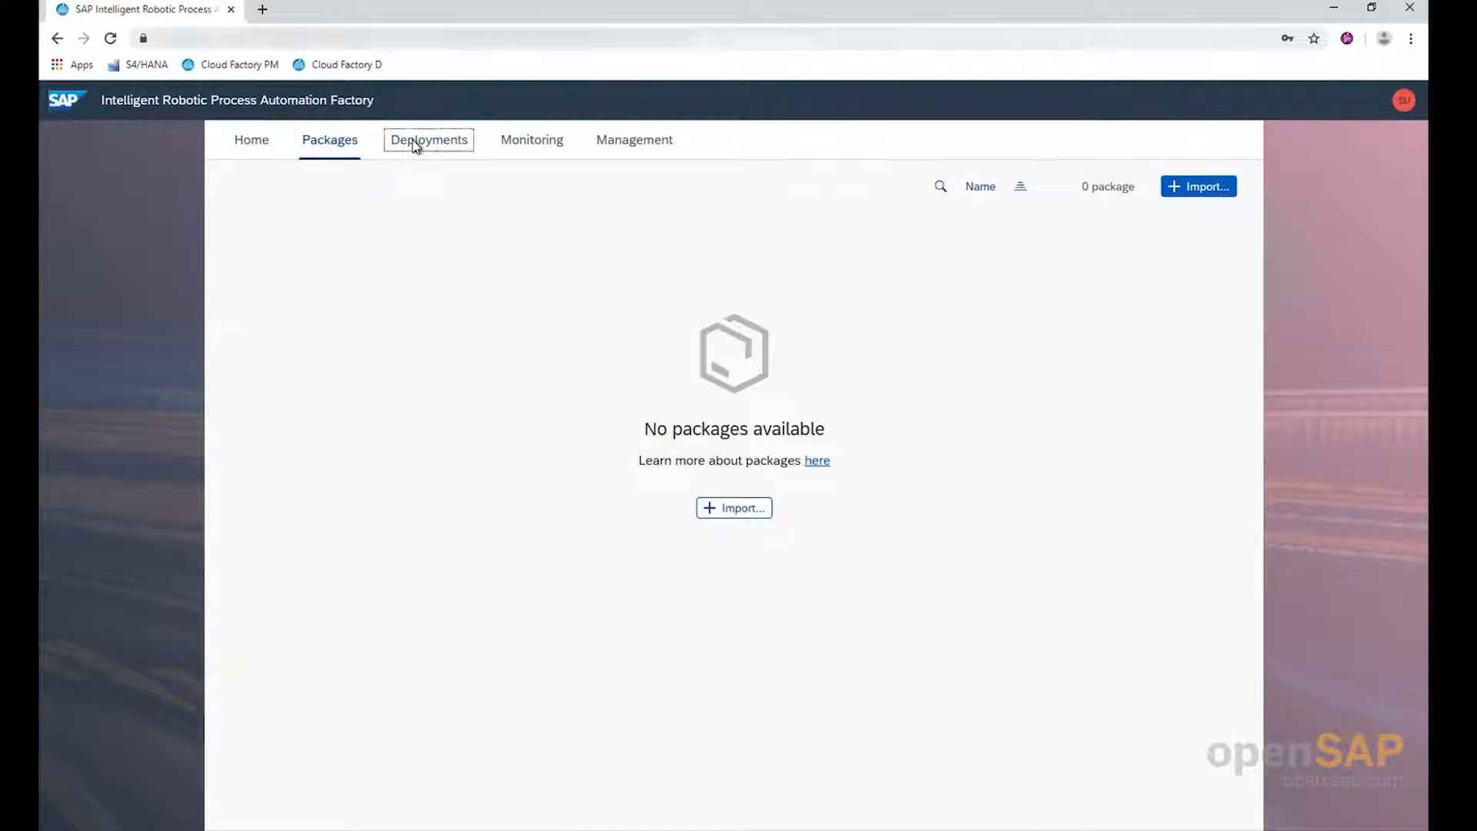
pyautogui.click(514, 148)
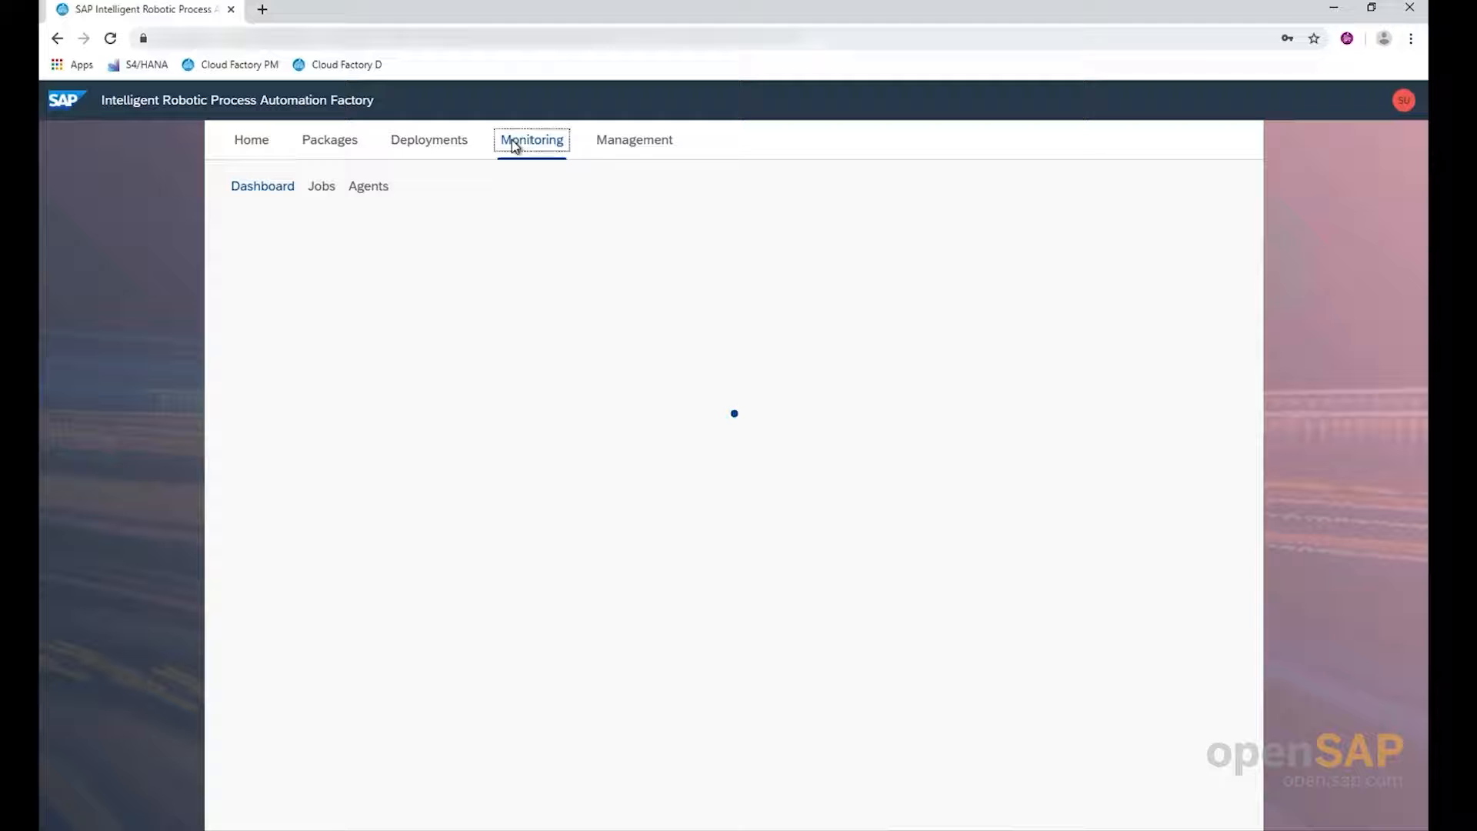
pyautogui.click(623, 148)
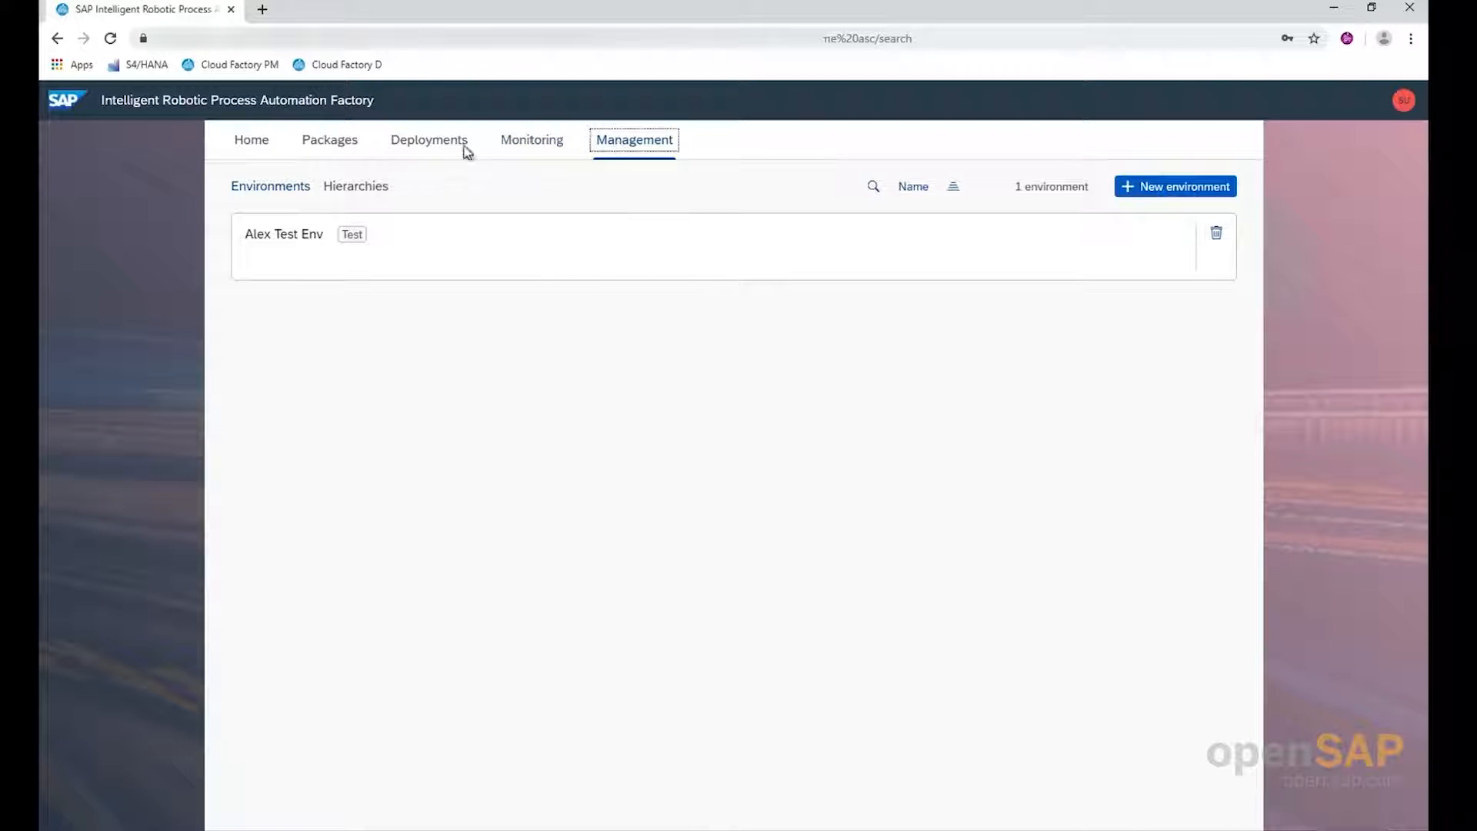
pyautogui.click(259, 146)
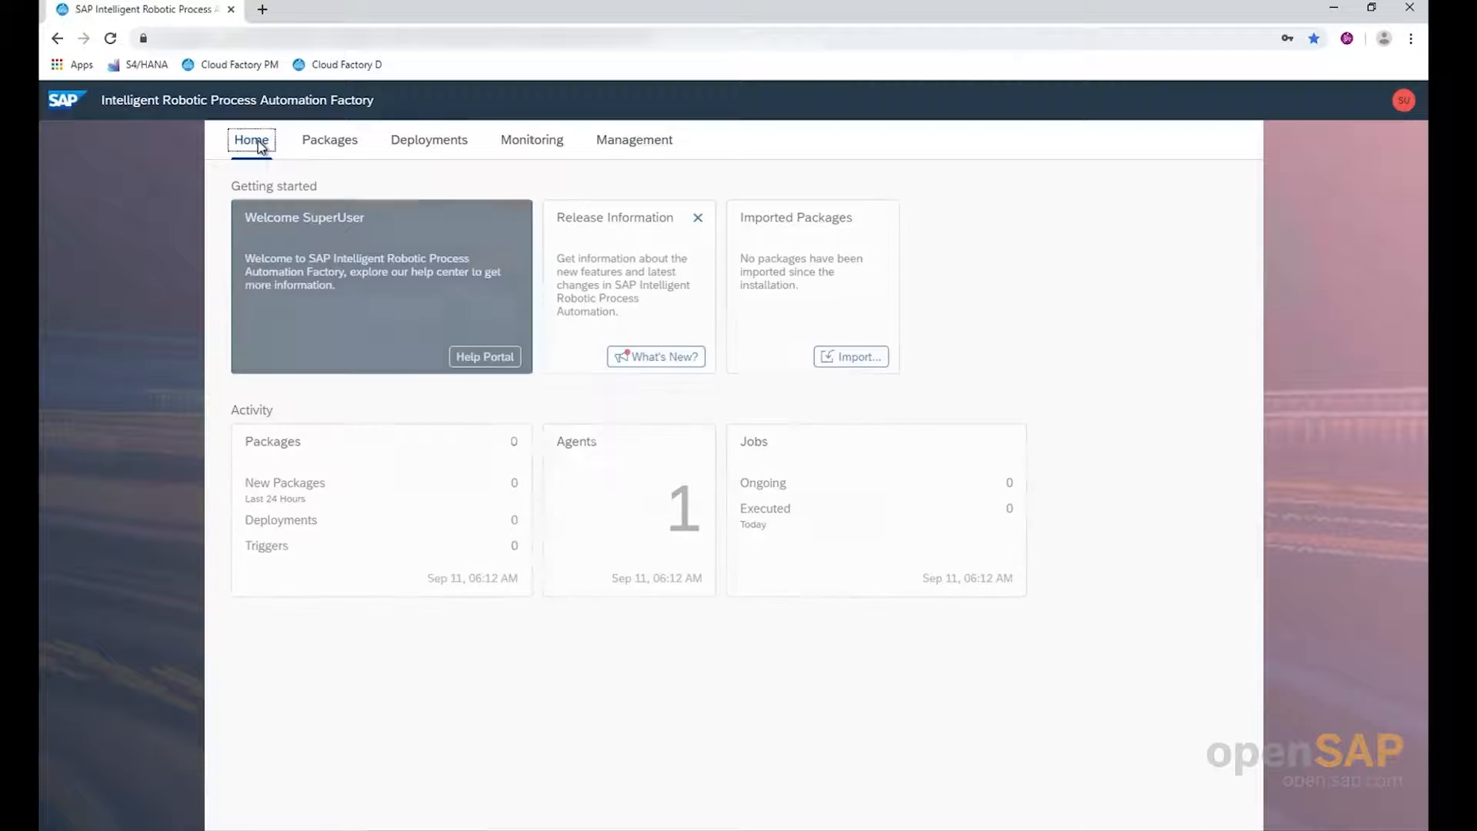
# Import the desktop package demoSAP4dkom_2.4.zip from the export folder of the demoSAP4dkom project in Documents
pyautogui.click(336, 149)
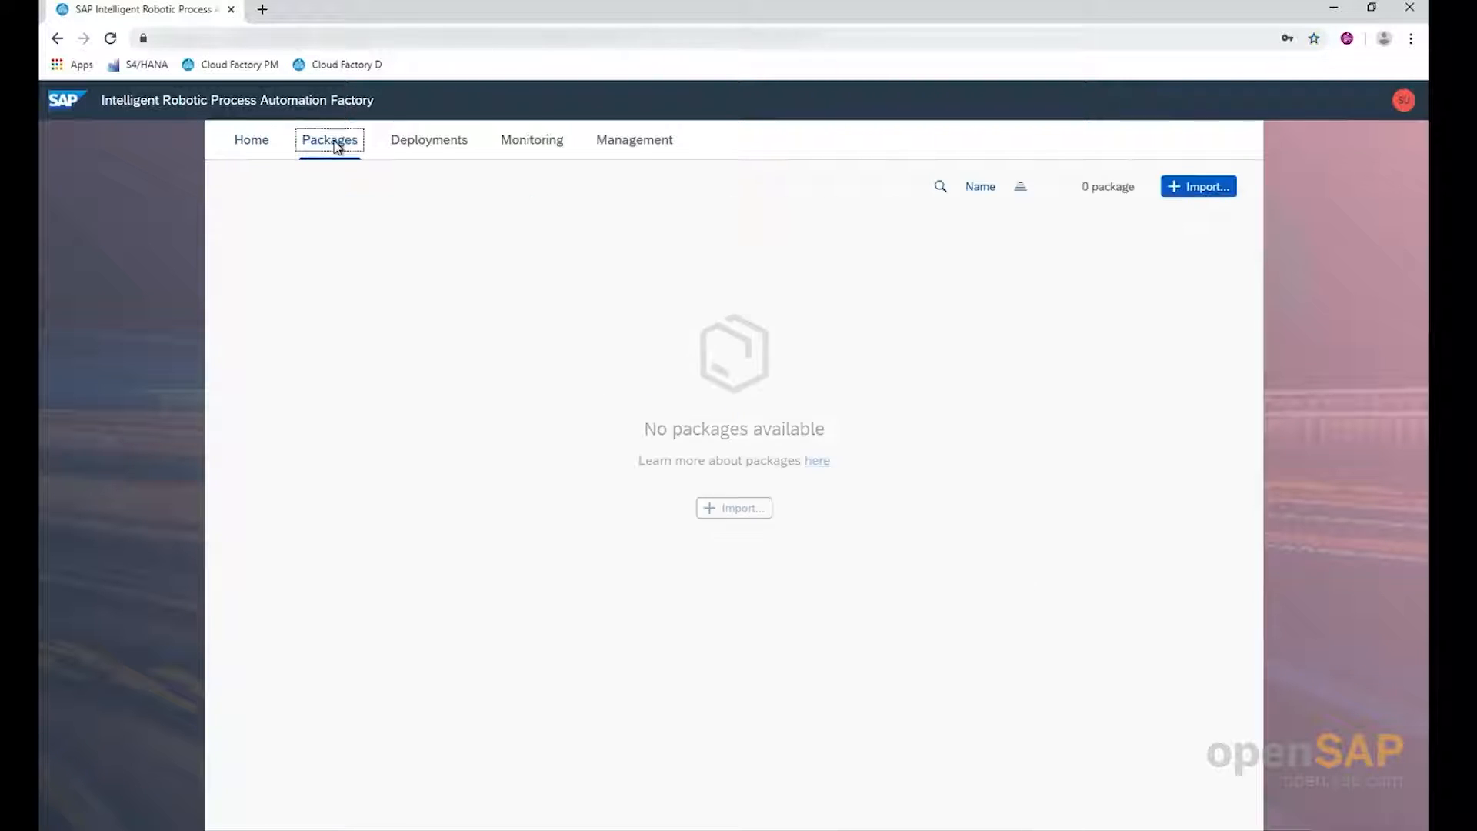
pyautogui.click(731, 509)
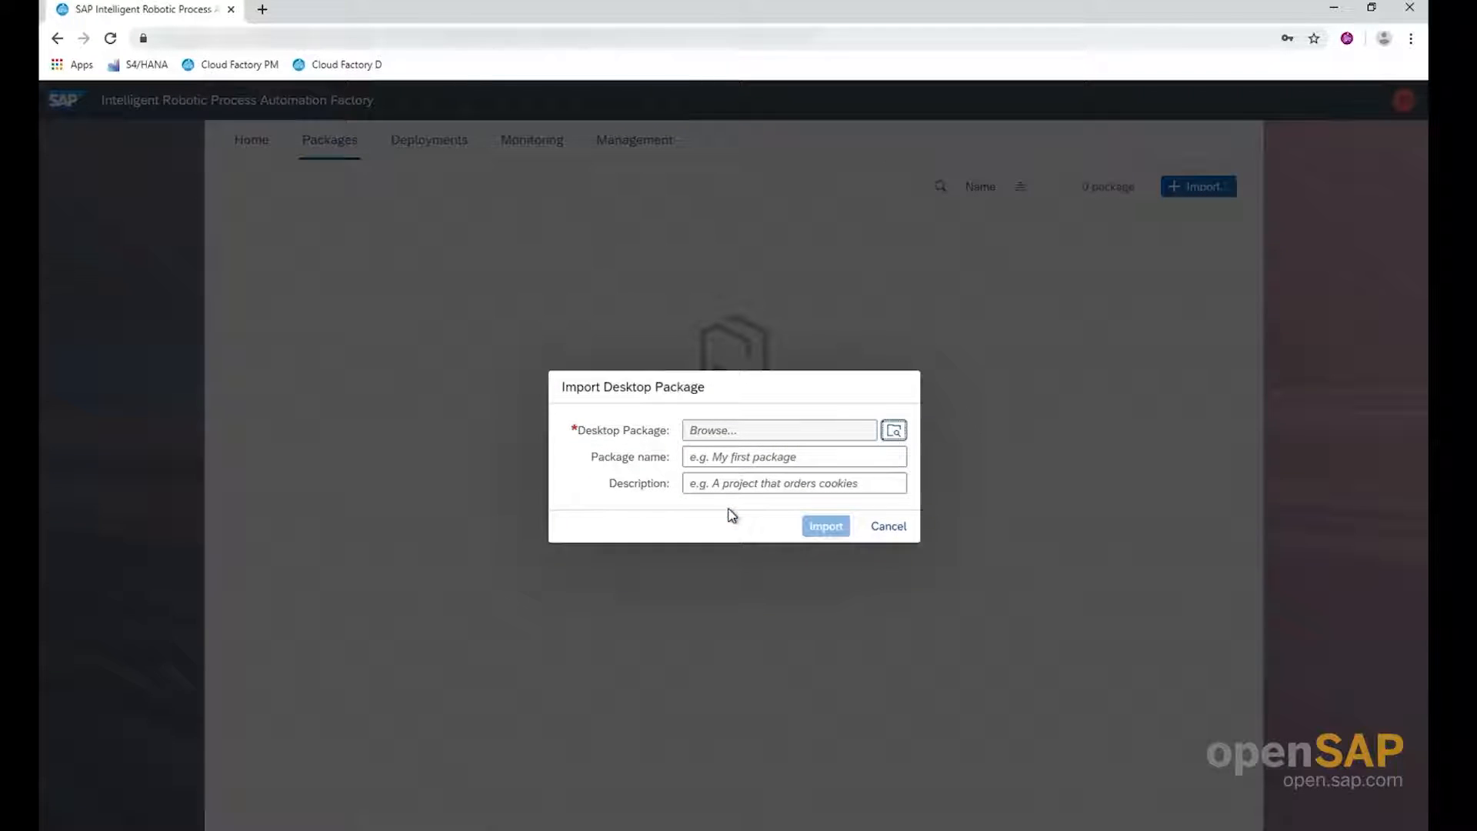
pyautogui.click(895, 432)
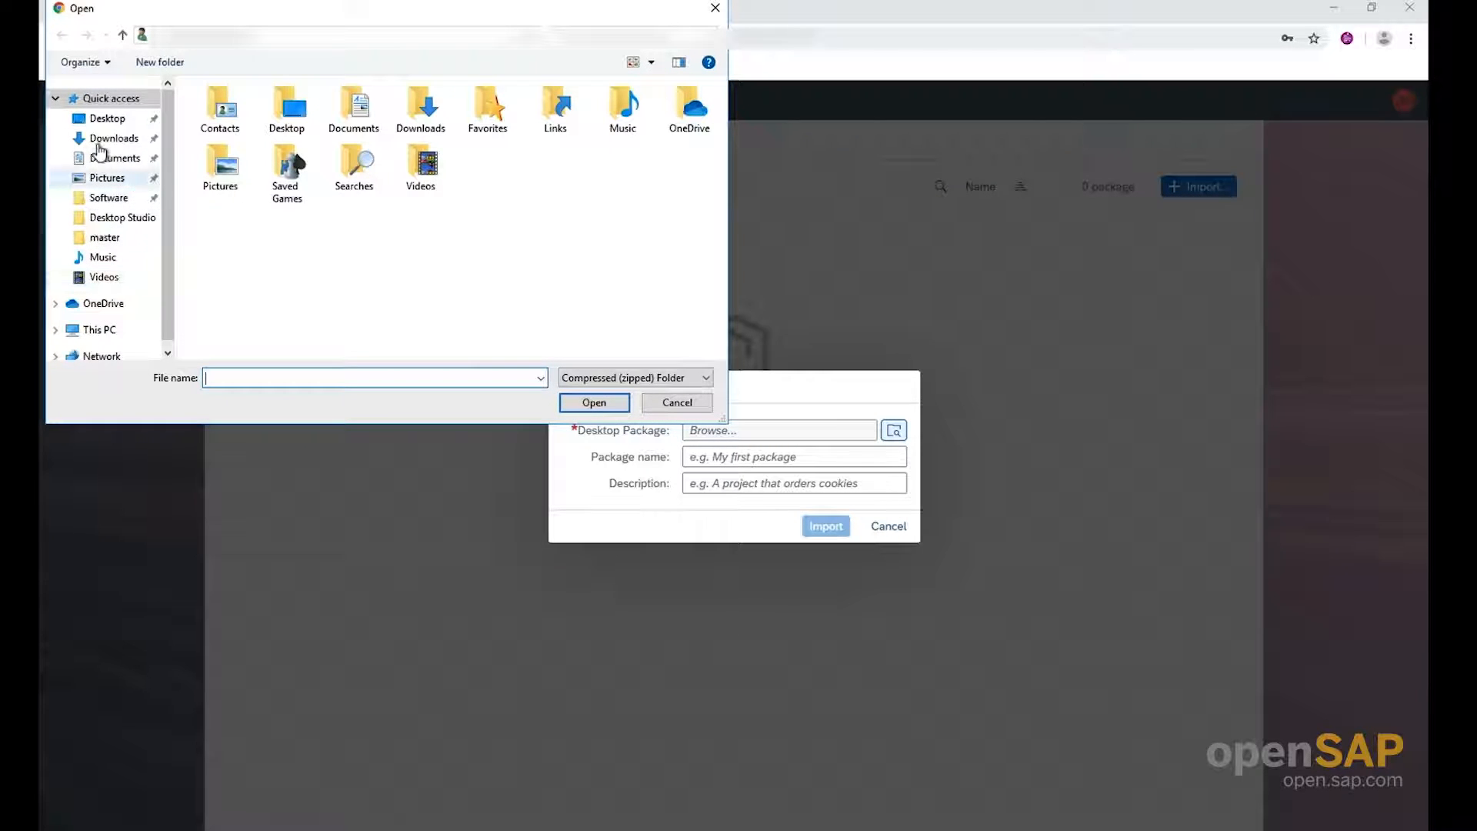
pyautogui.click(101, 159)
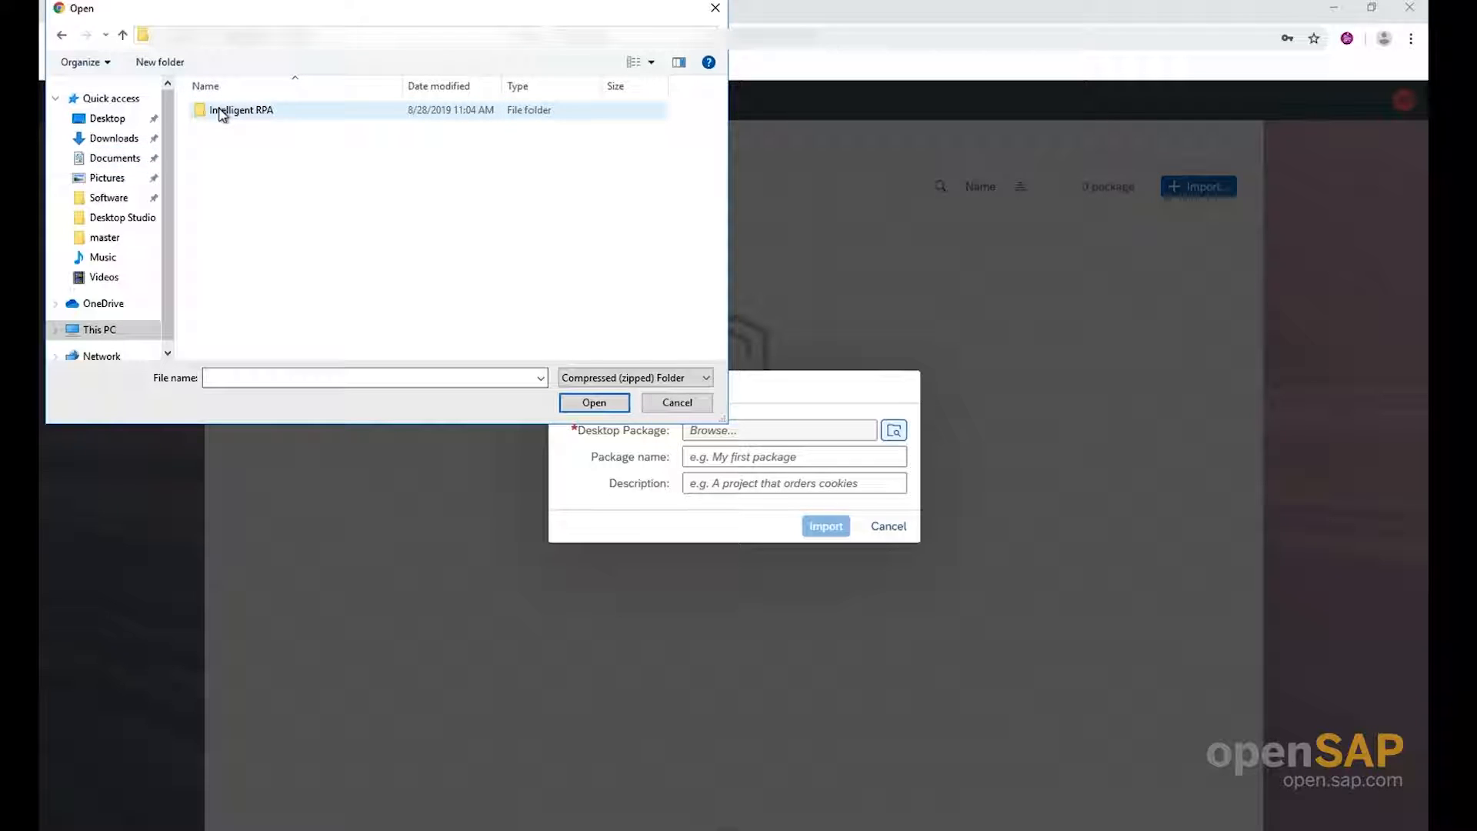
pyautogui.doubleClick(222, 113)
pyautogui.doubleClick(221, 114)
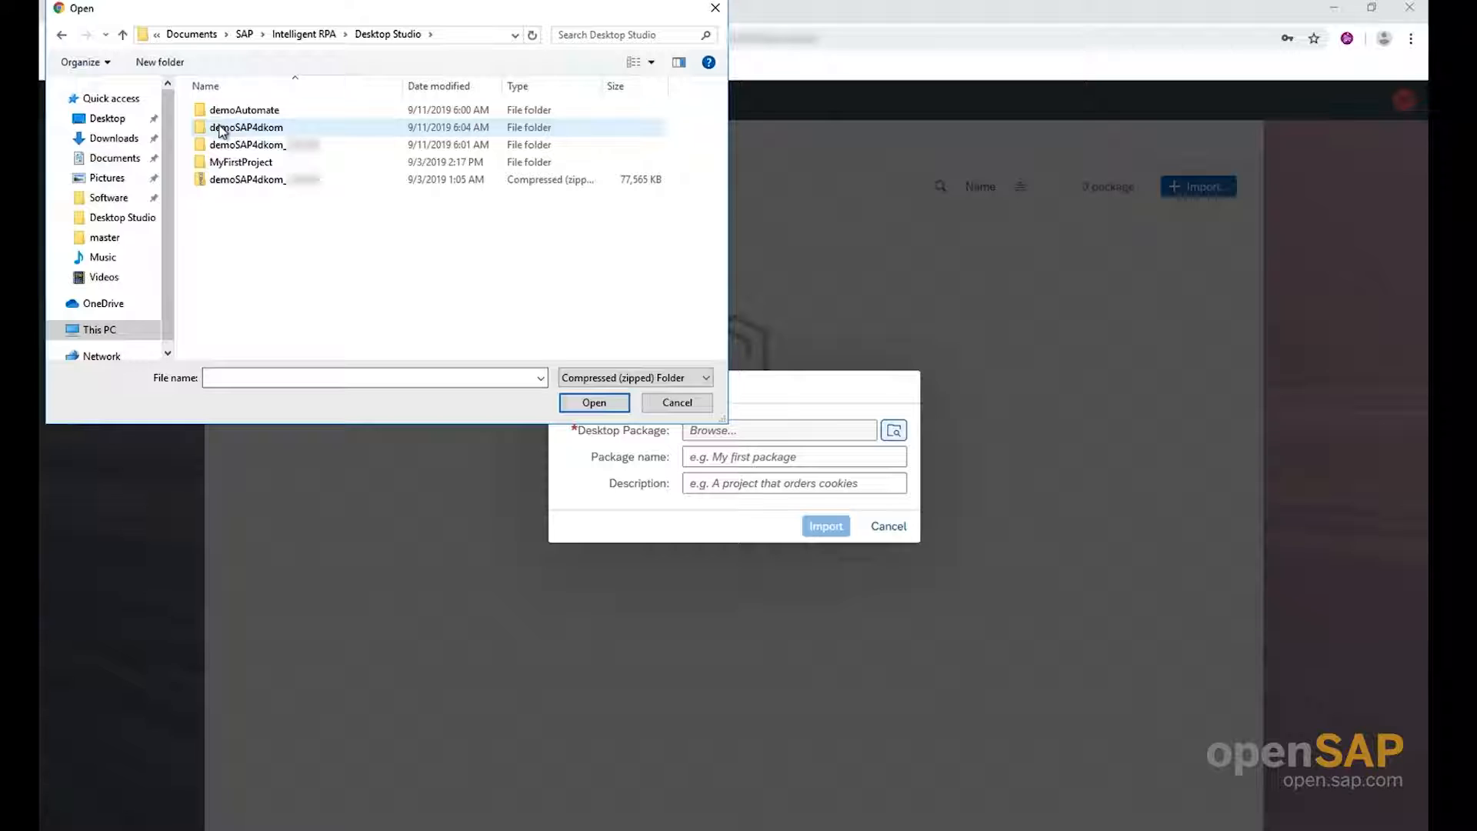
pyautogui.doubleClick(222, 129)
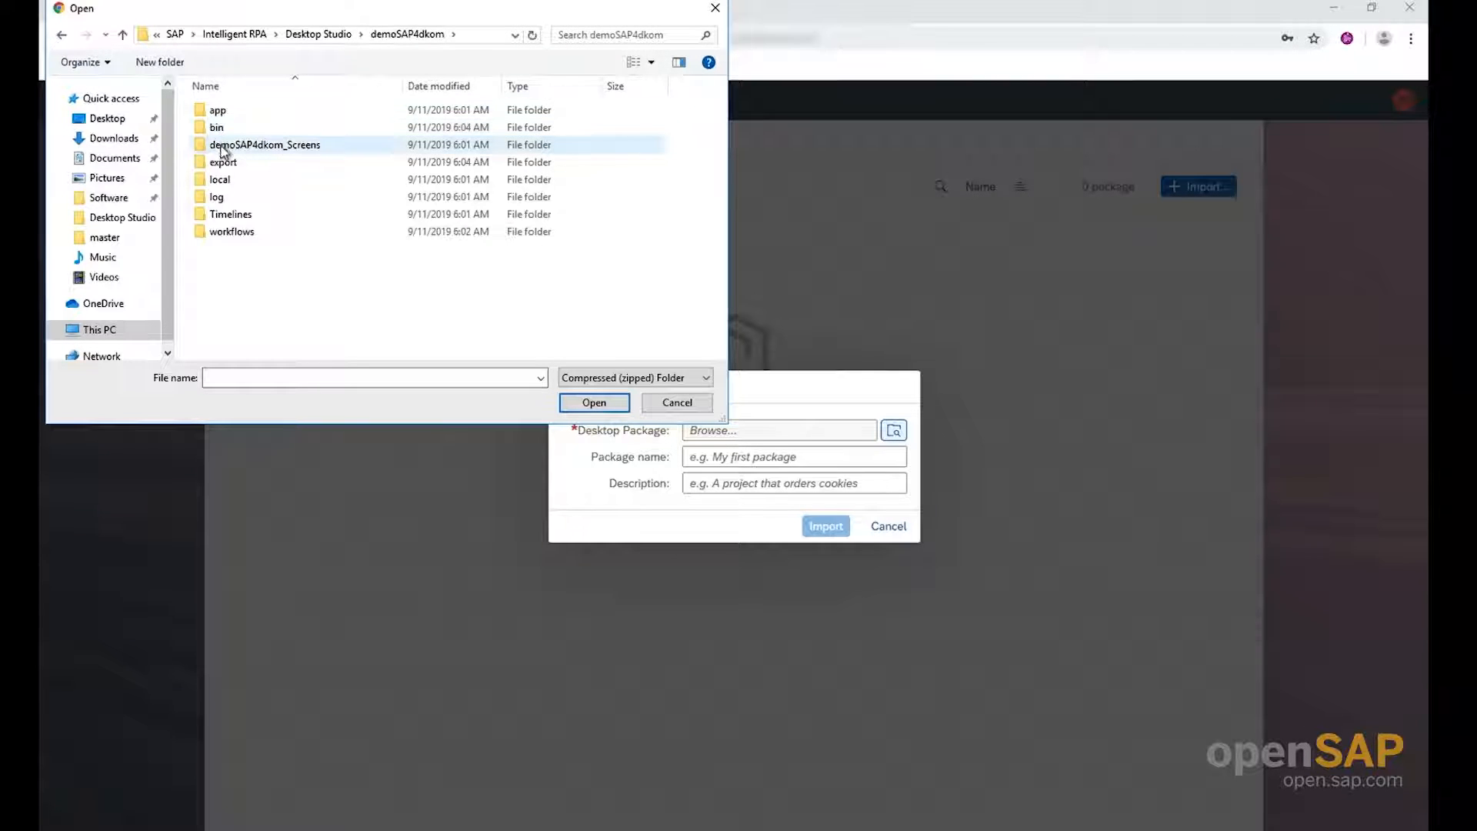
pyautogui.doubleClick(222, 165)
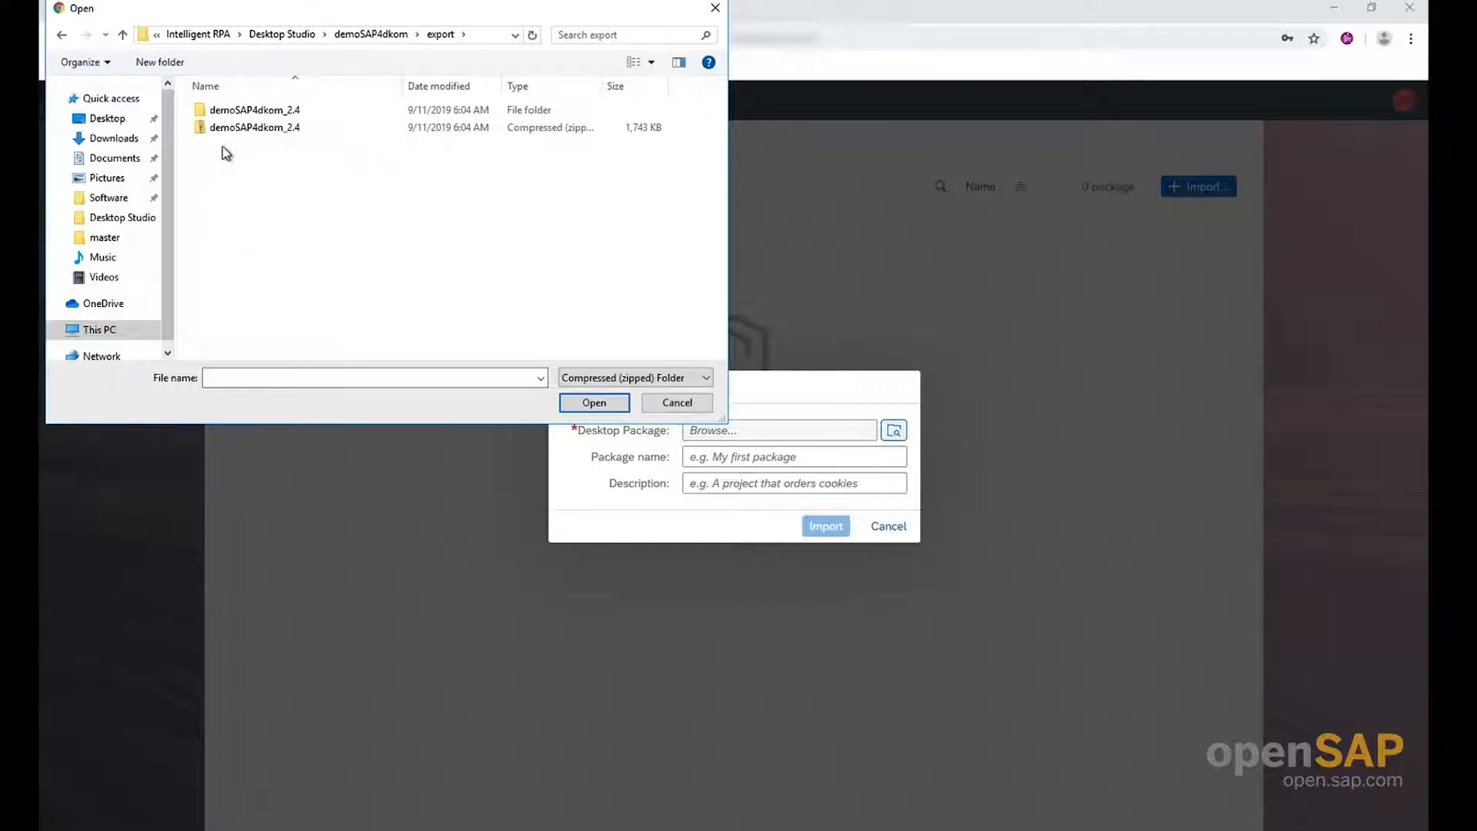
pyautogui.click(226, 129)
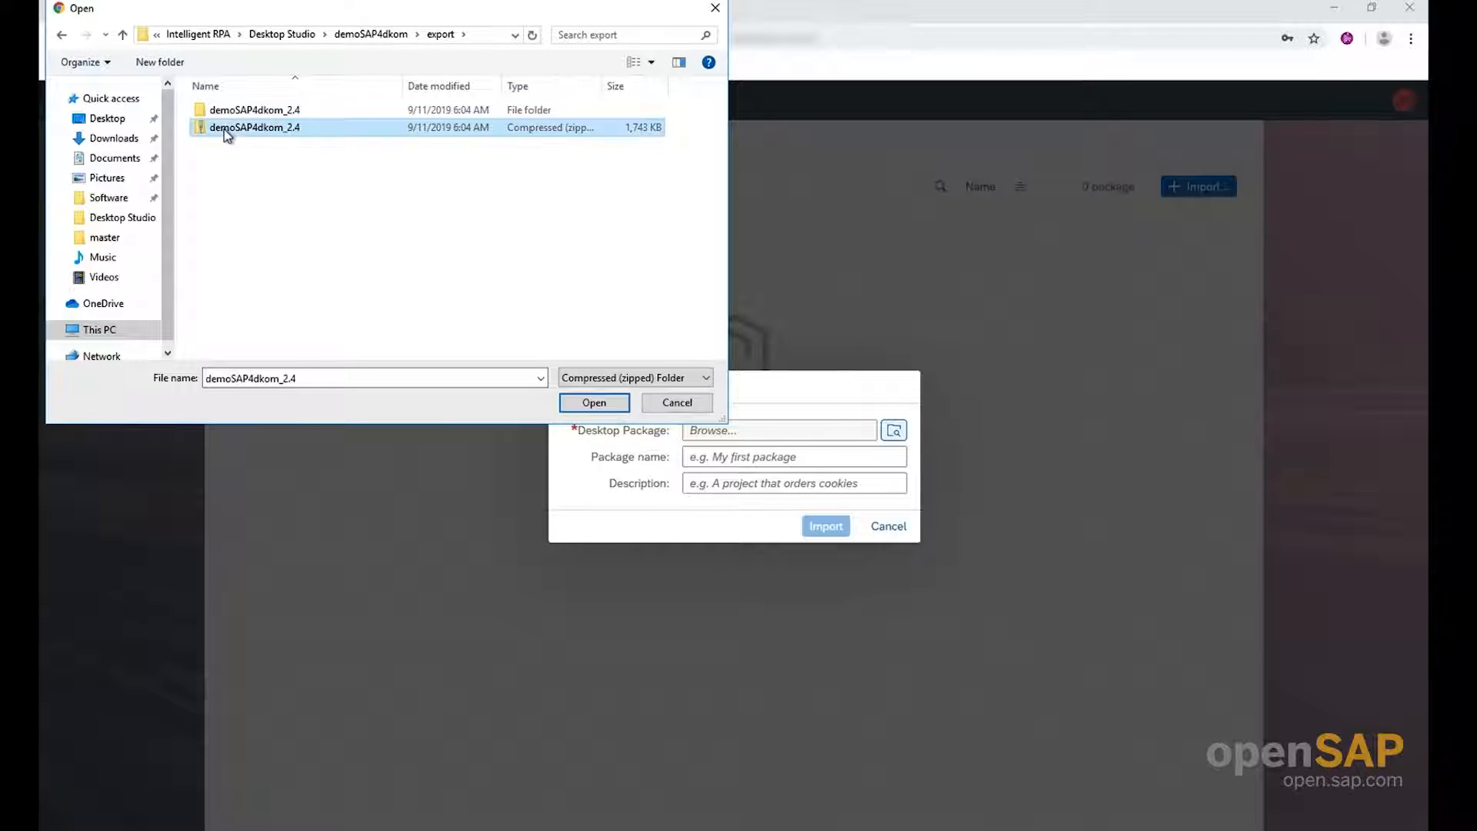
pyautogui.click(593, 403)
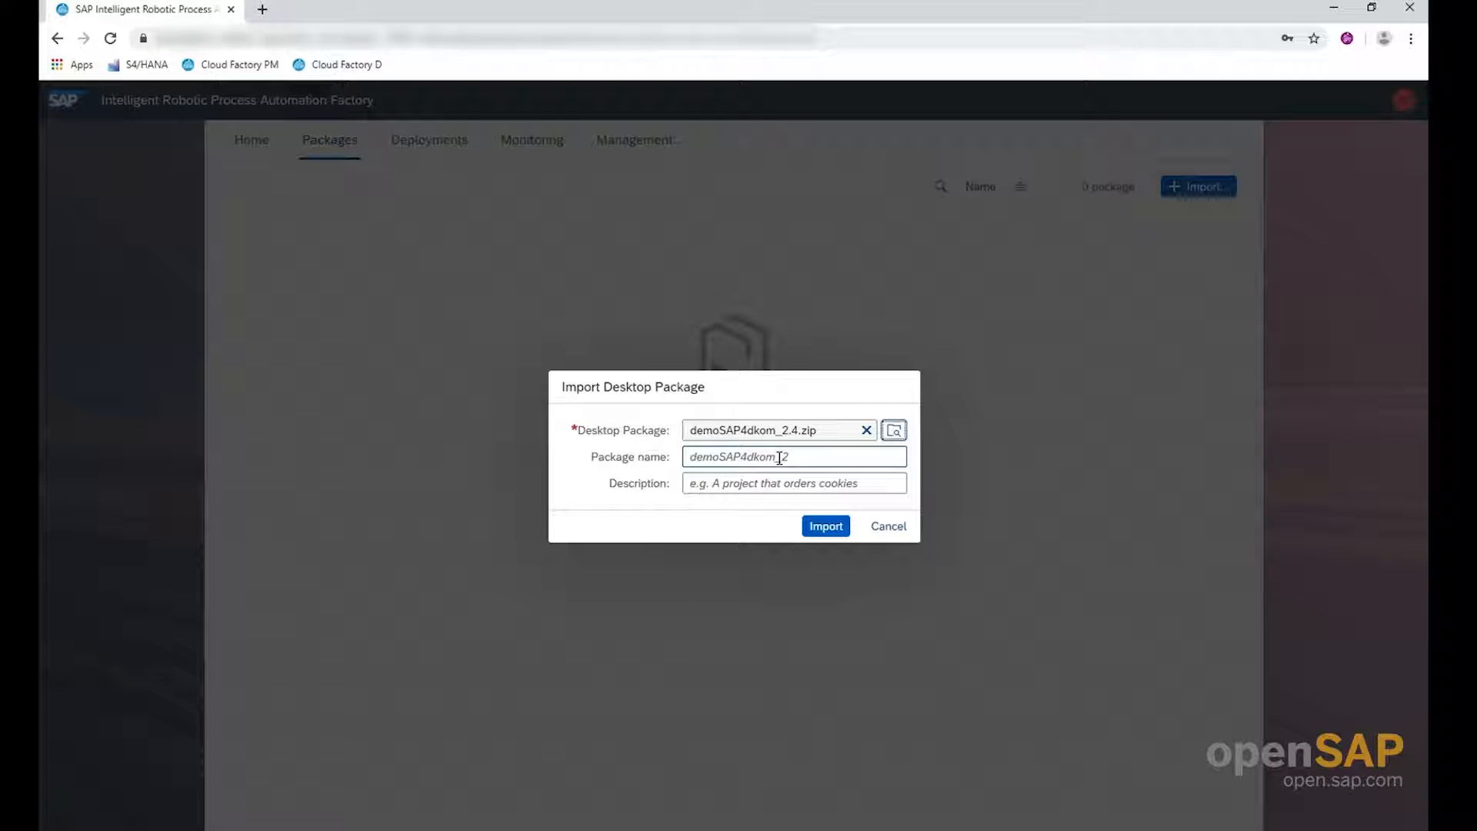
pyautogui.click(819, 530)
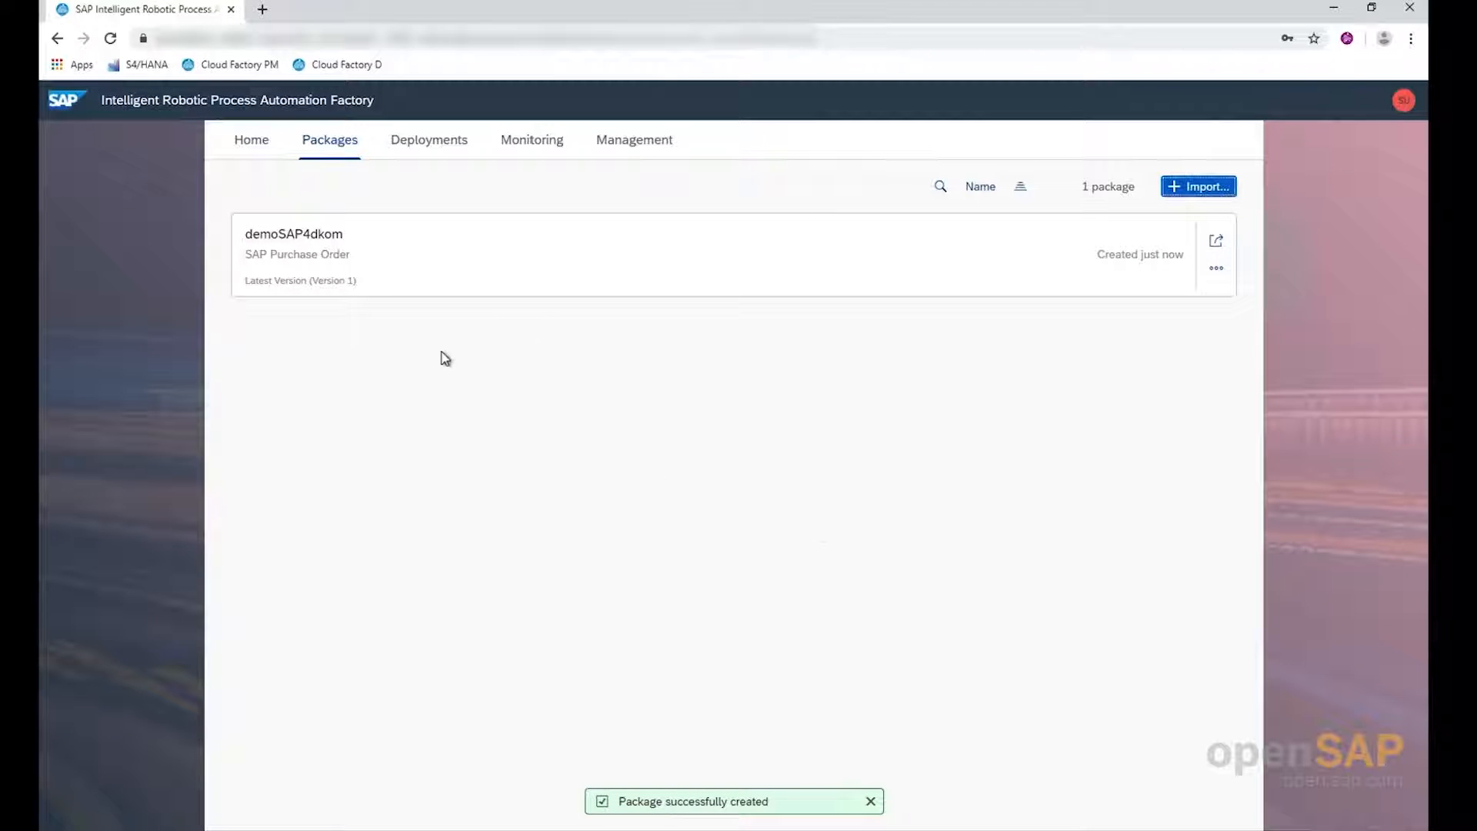
# Deploy version 1 of the demoSAP4dkom package under the deployment name Purchase Order Automation
pyautogui.click(1217, 242)
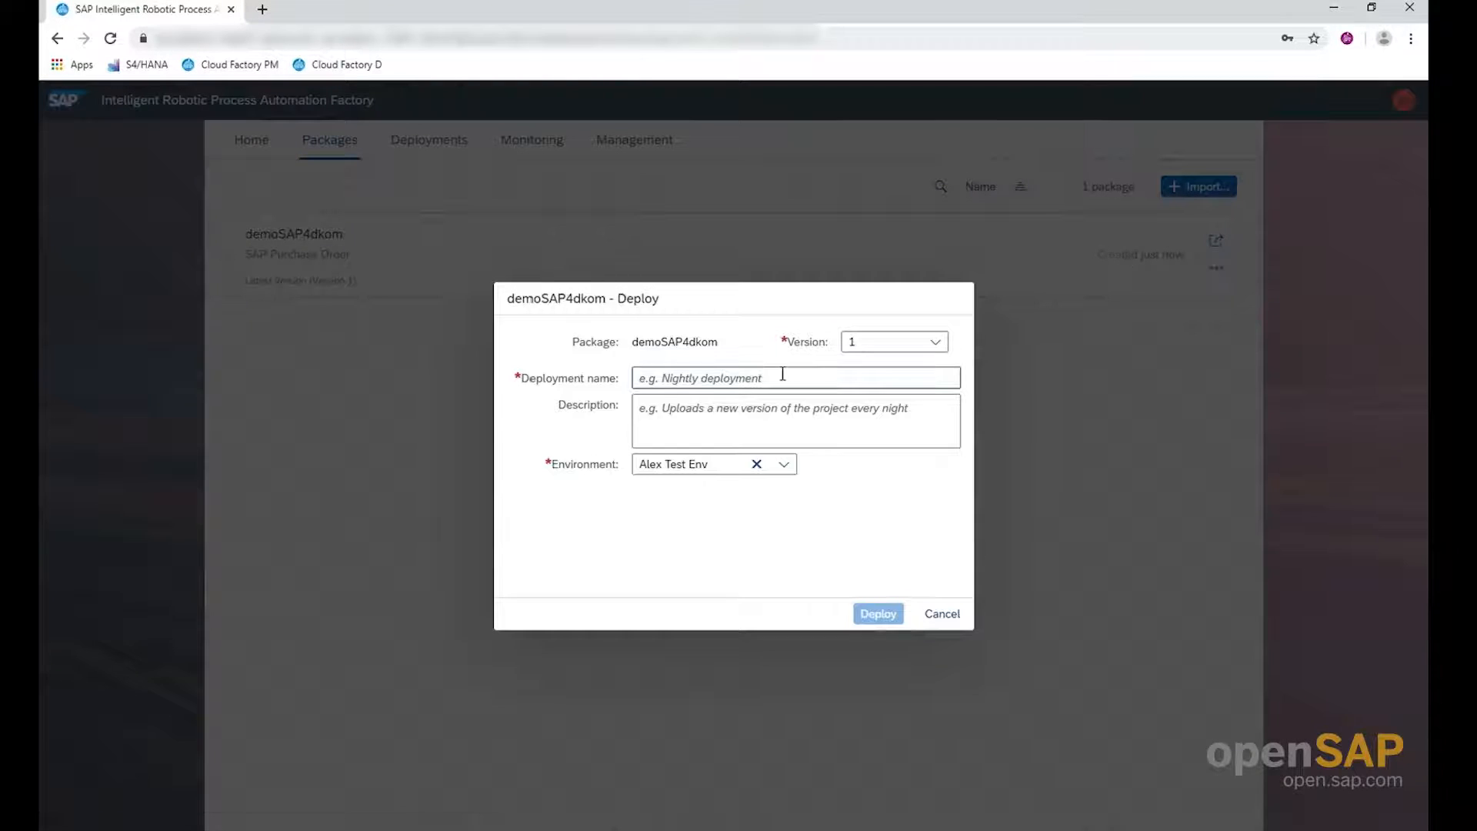
pyautogui.click(708, 382)
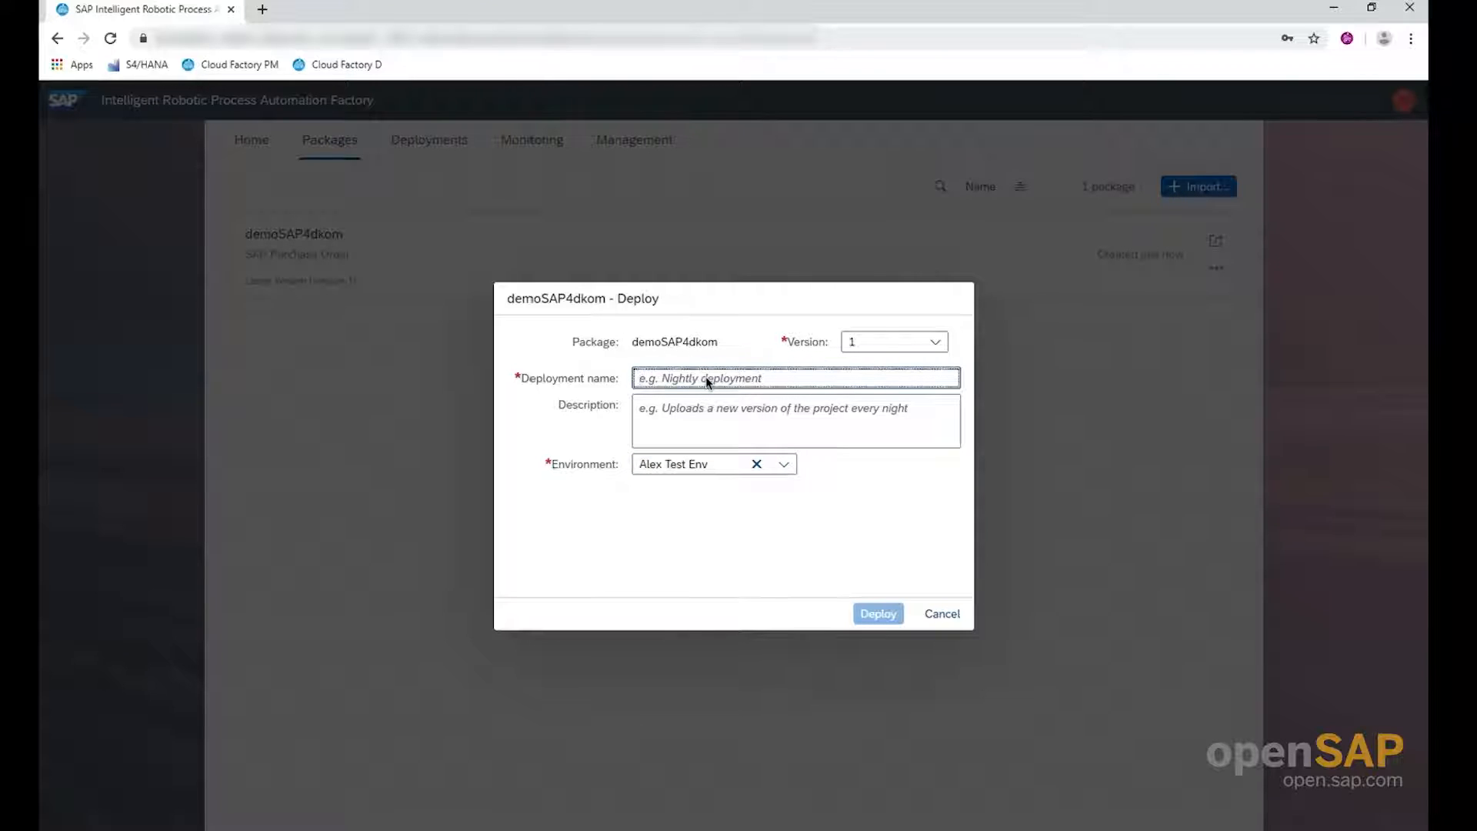
pyautogui.write('Purchase ')
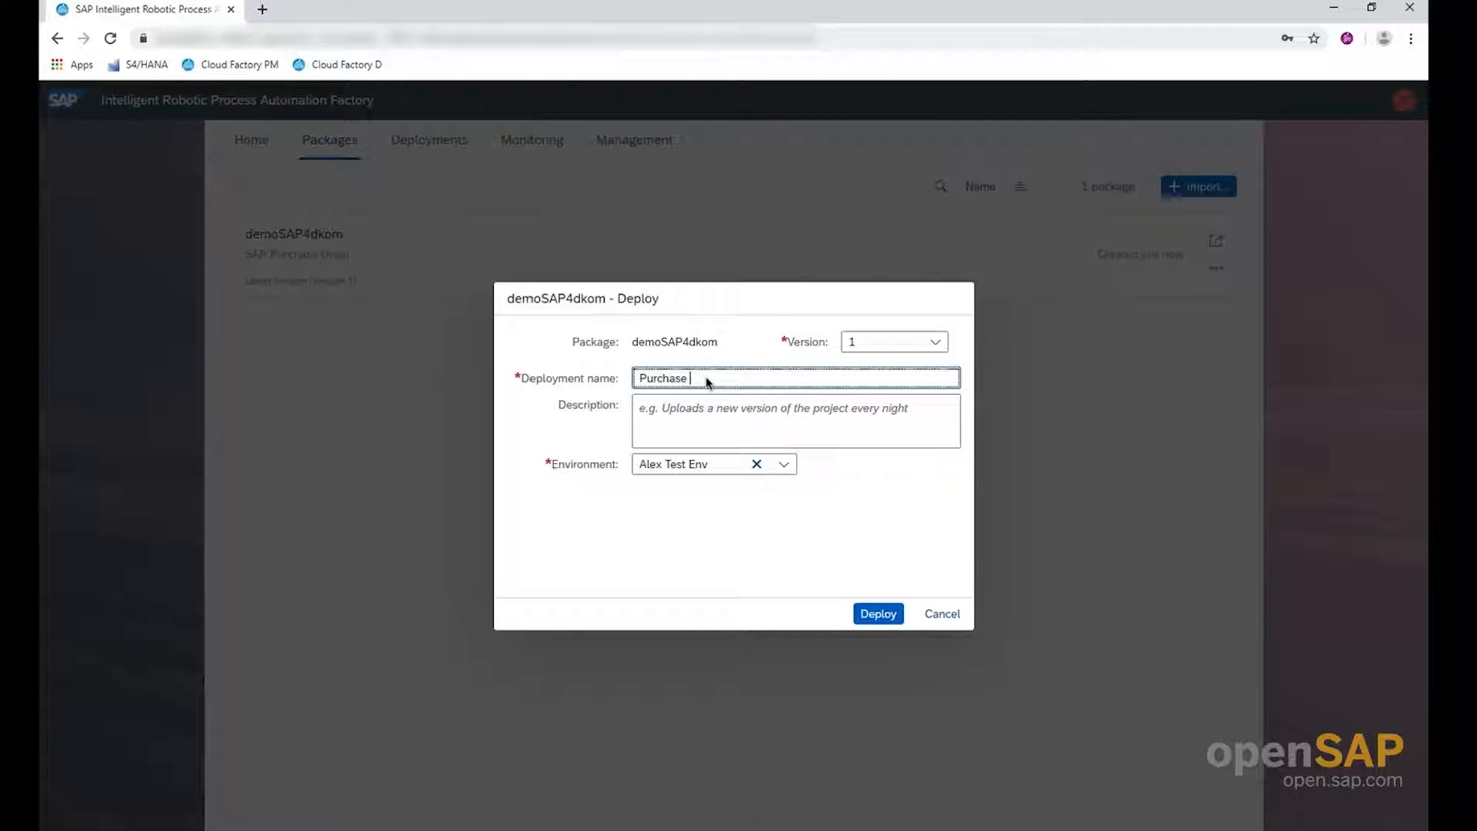
pyautogui.write('Order Automation')
pyautogui.click(883, 616)
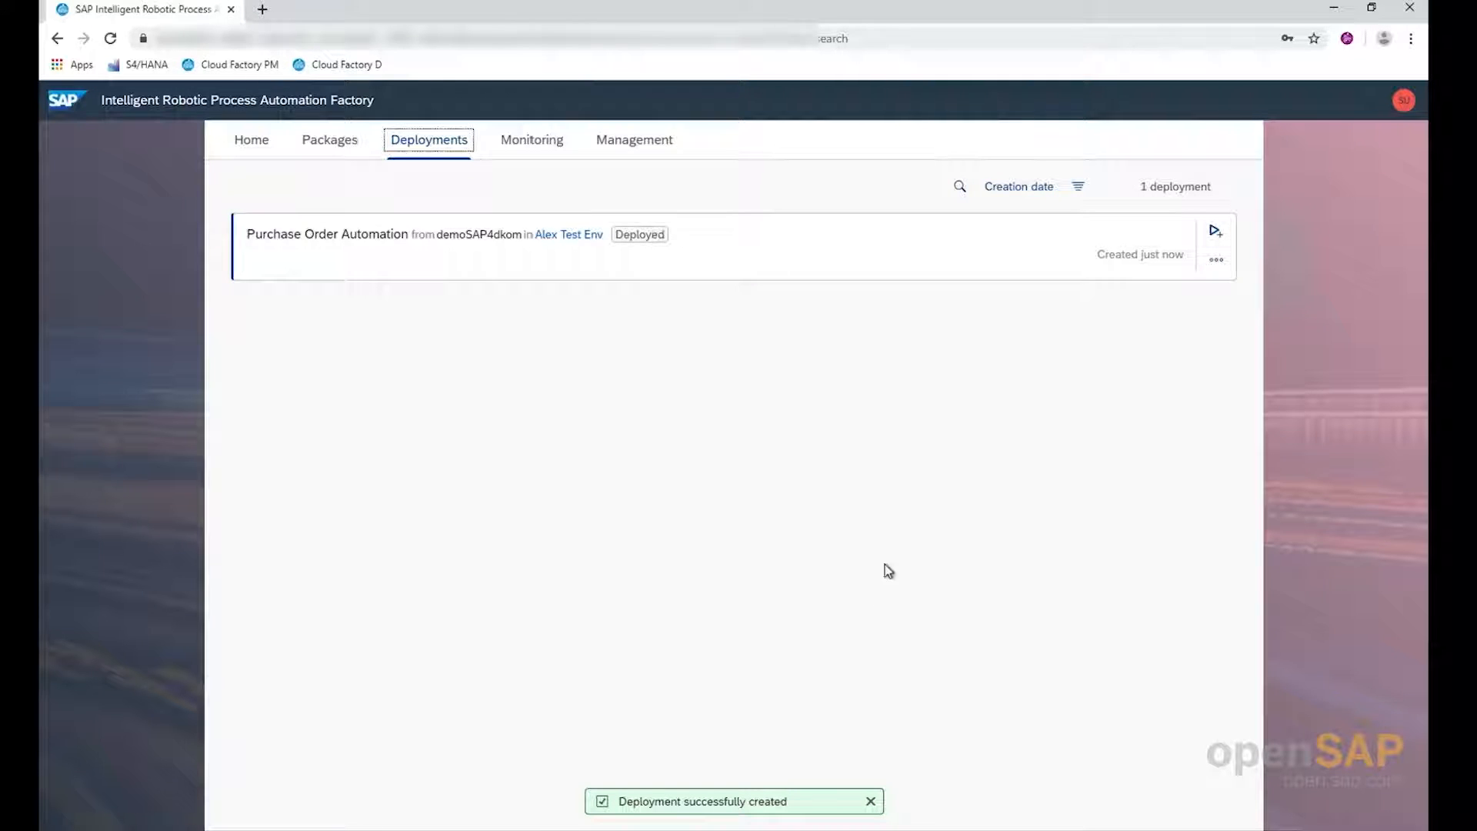
# Start a scheduled trigger for the Purchase Order Automation deployment and set its recurrence to 1 day
pyautogui.click(1217, 235)
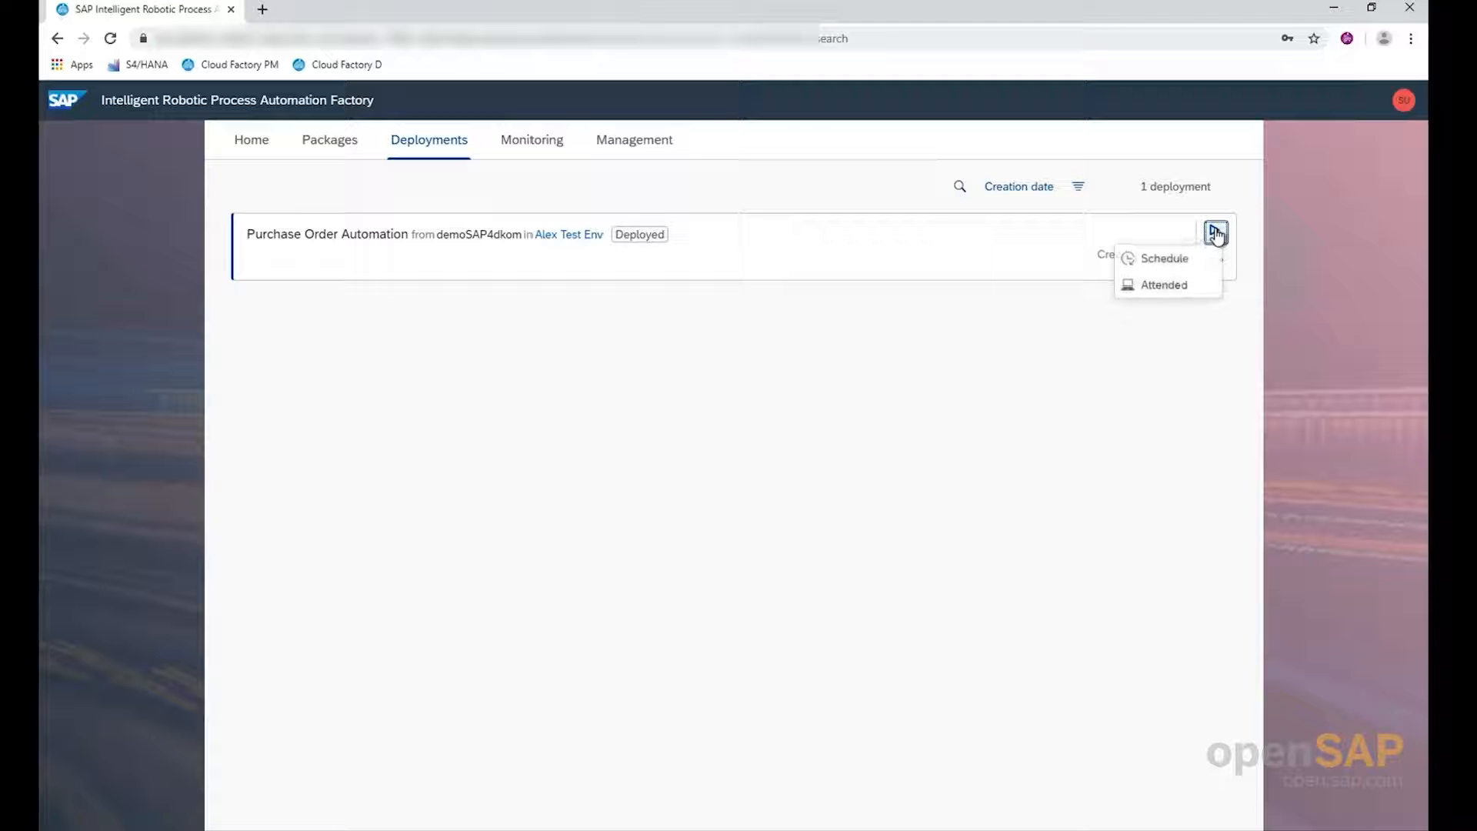
pyautogui.click(1179, 264)
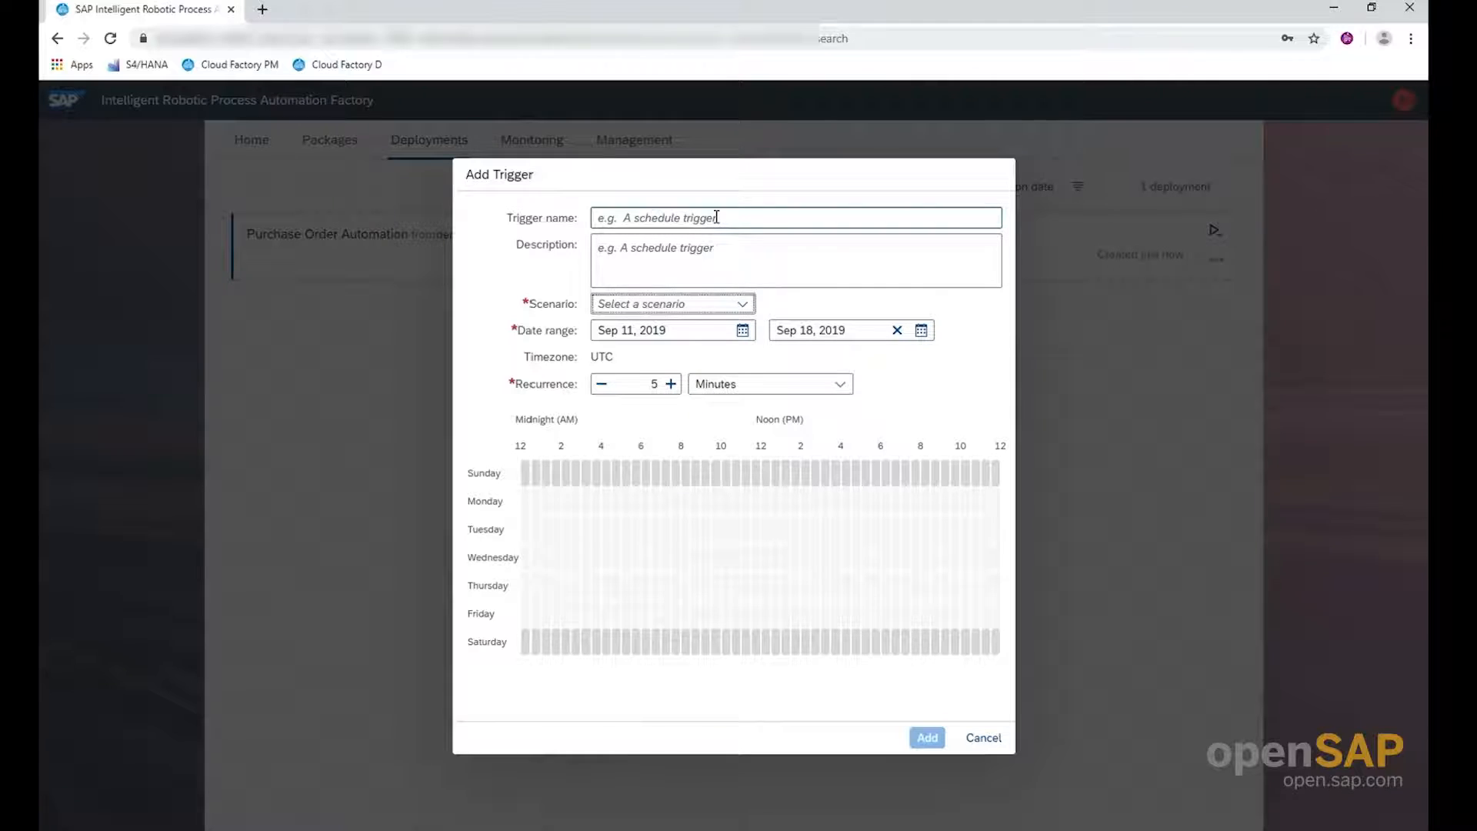
pyautogui.click(717, 217)
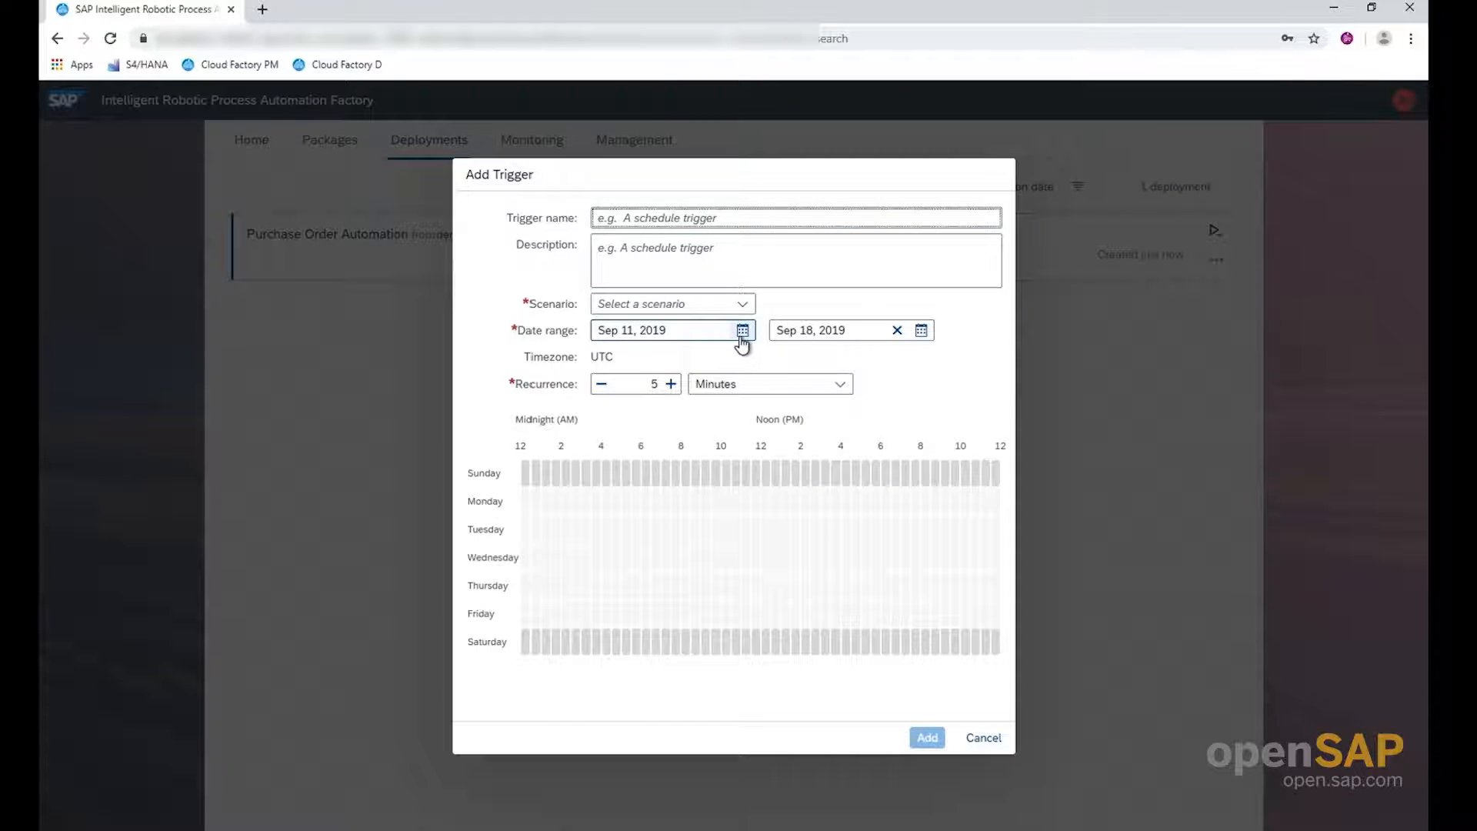
pyautogui.click(718, 390)
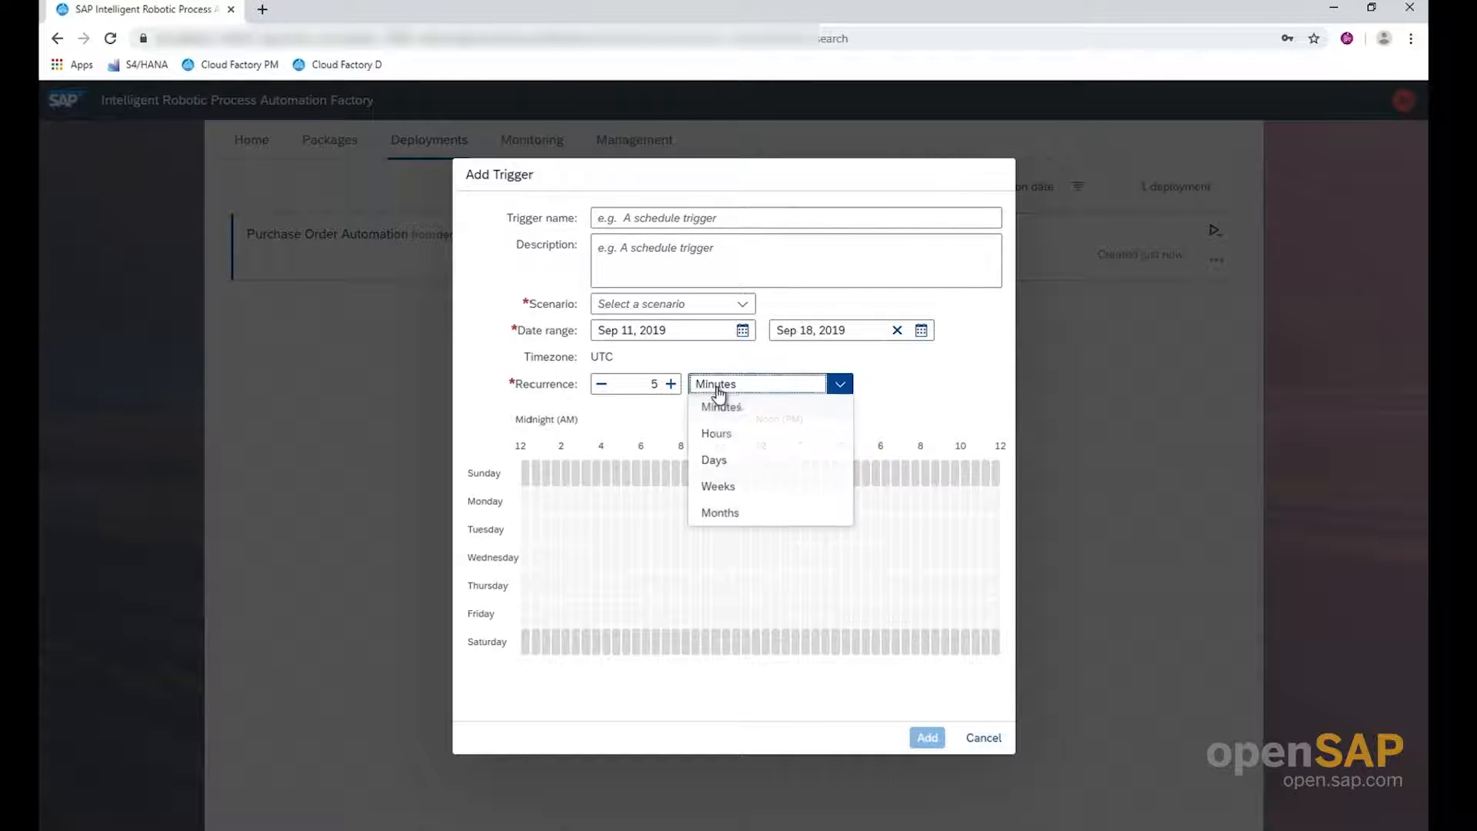
pyautogui.click(719, 464)
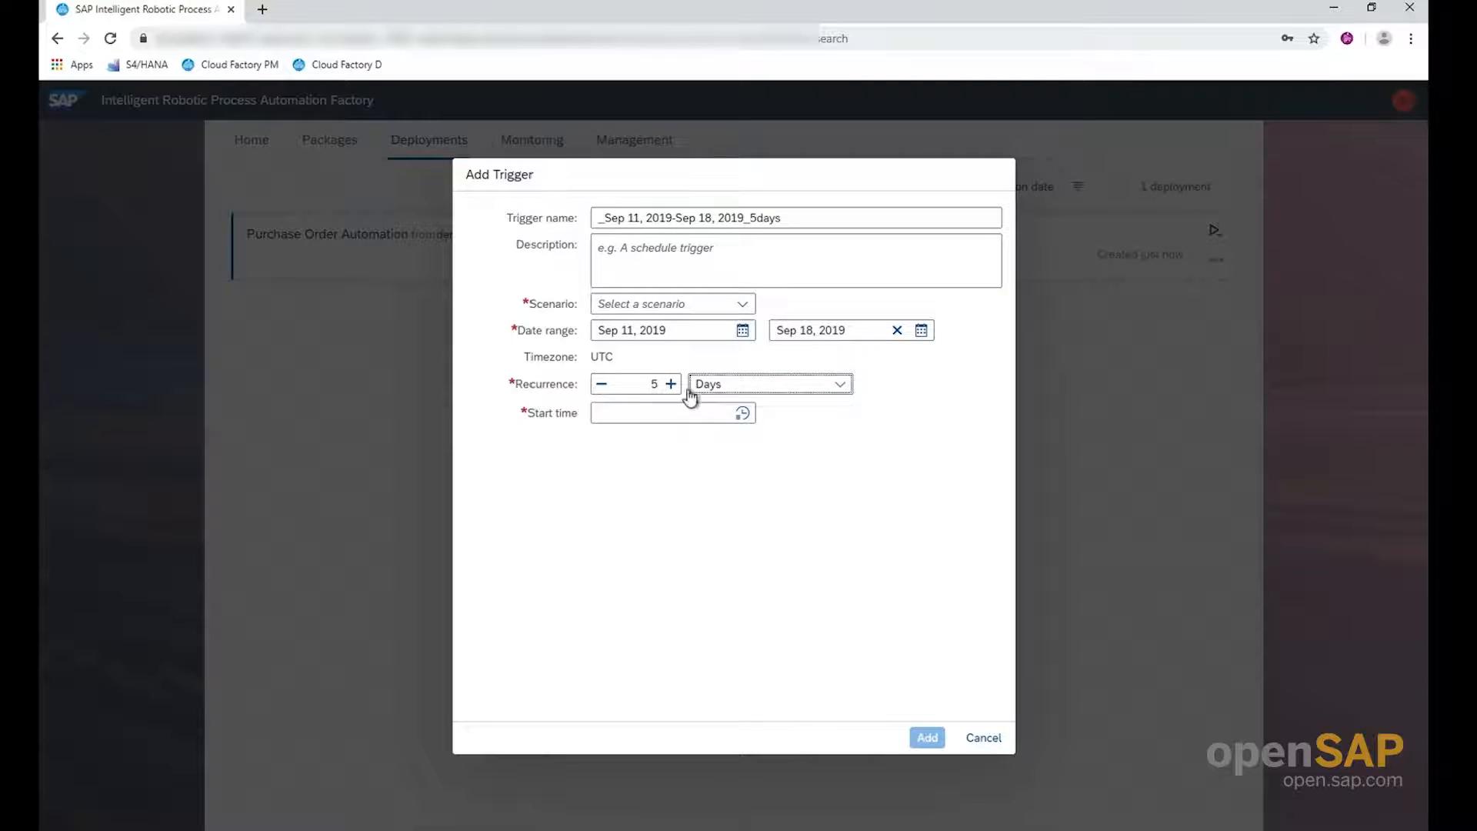
pyautogui.click(601, 384)
pyautogui.click(601, 384)
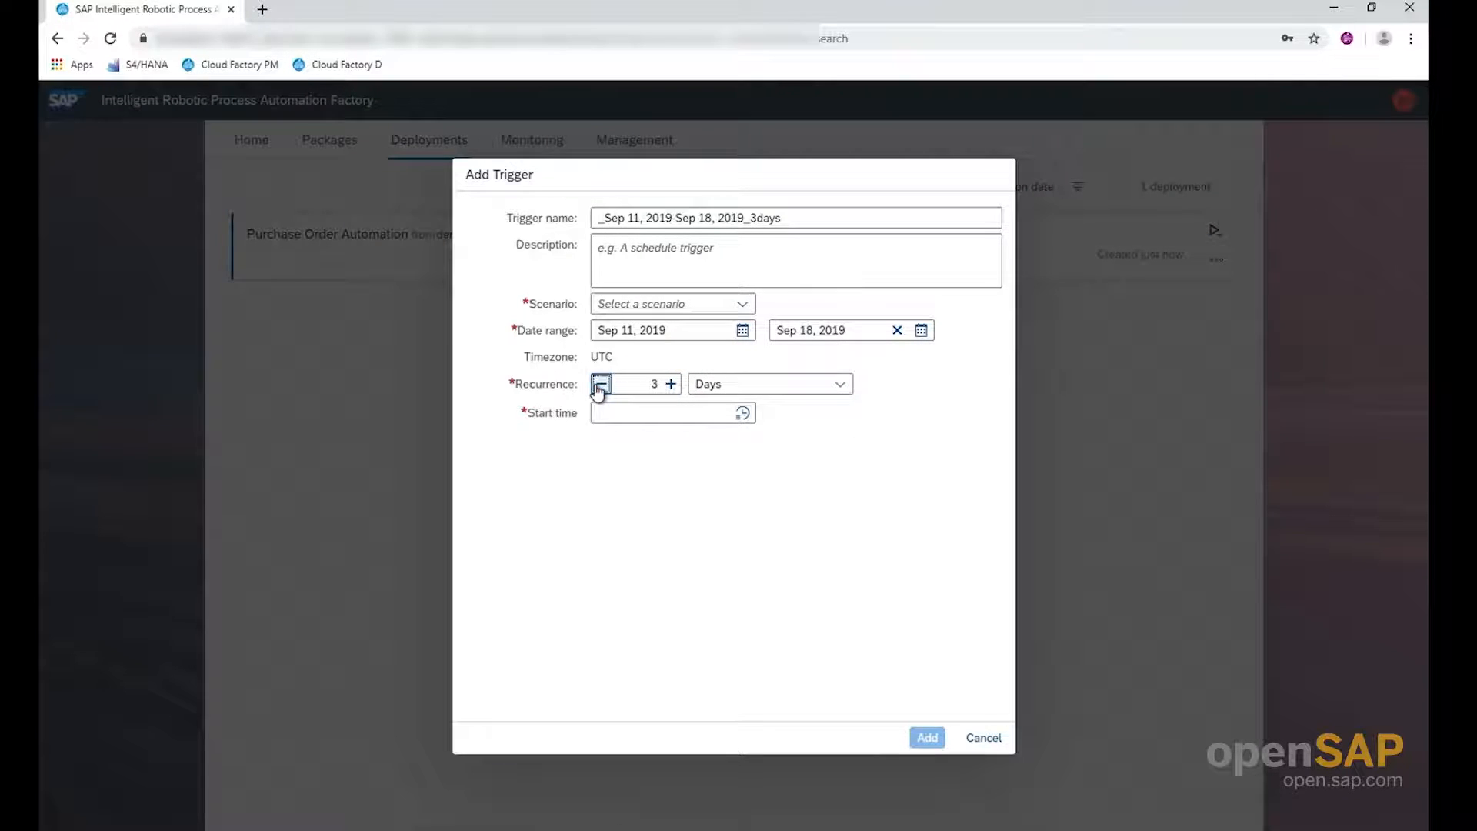
pyautogui.click(601, 384)
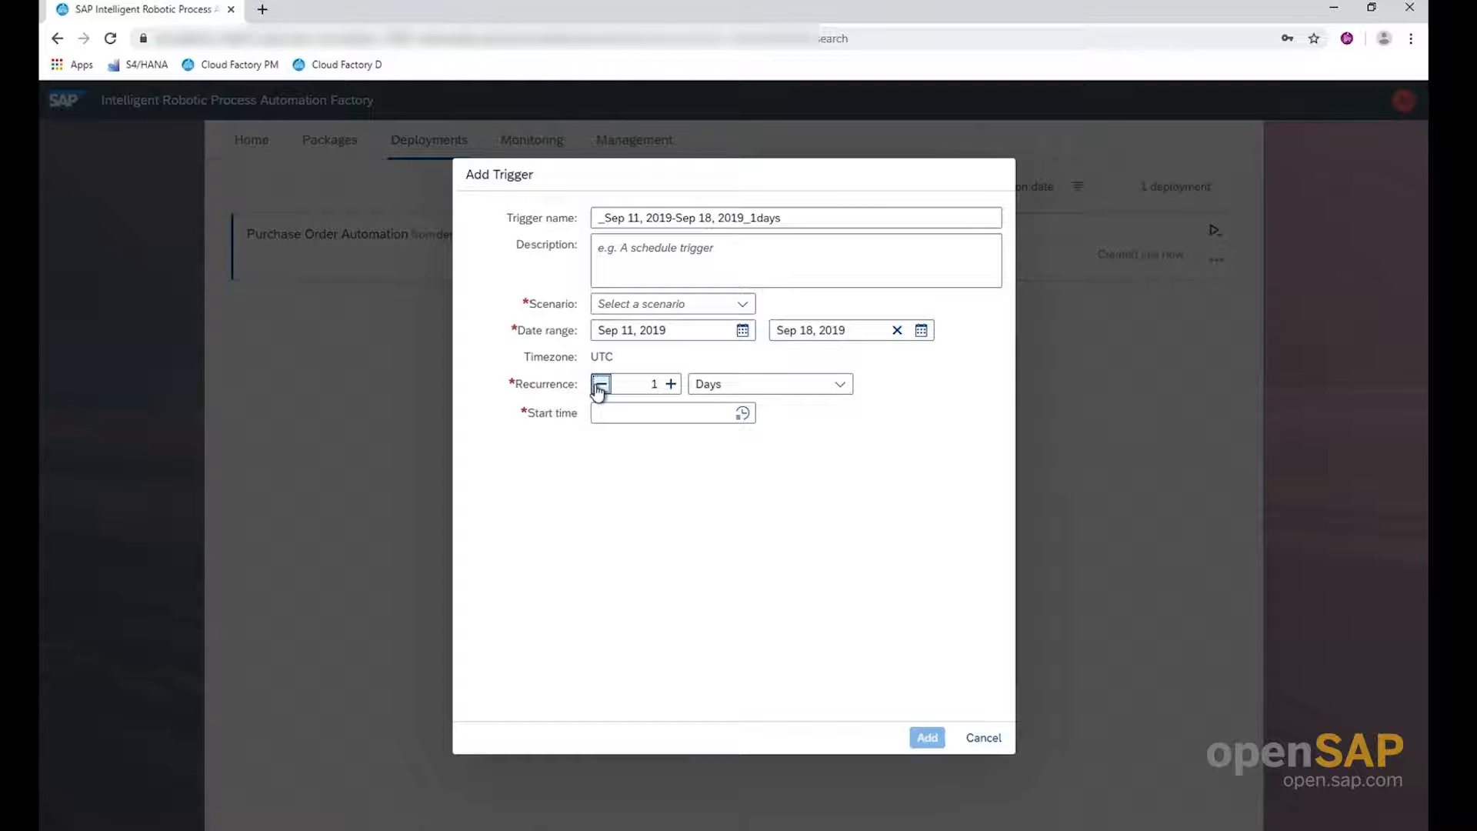
# Set the trigger's start time to 6:15:00 AM
pyautogui.click(743, 415)
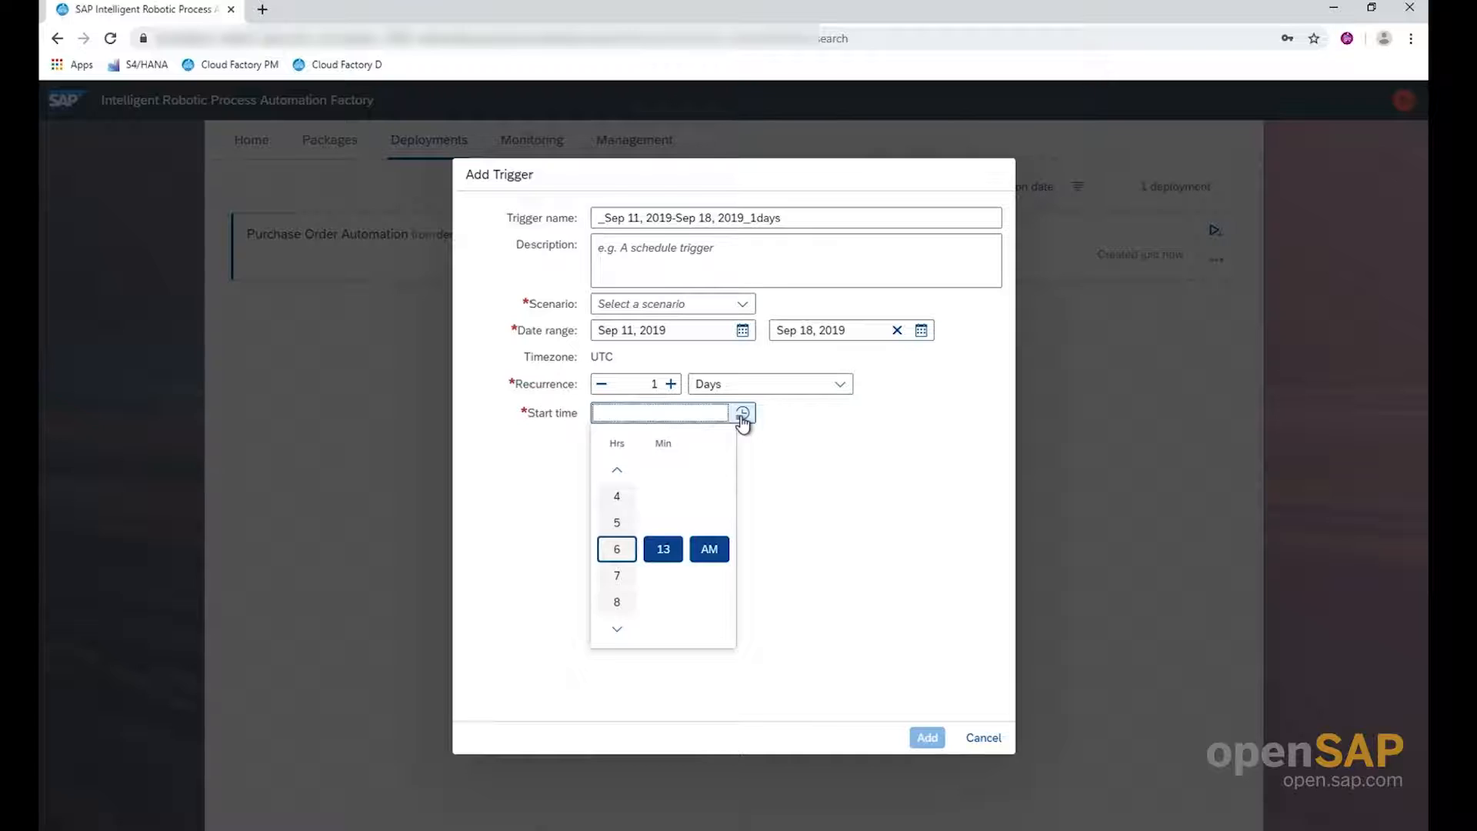
pyautogui.click(652, 552)
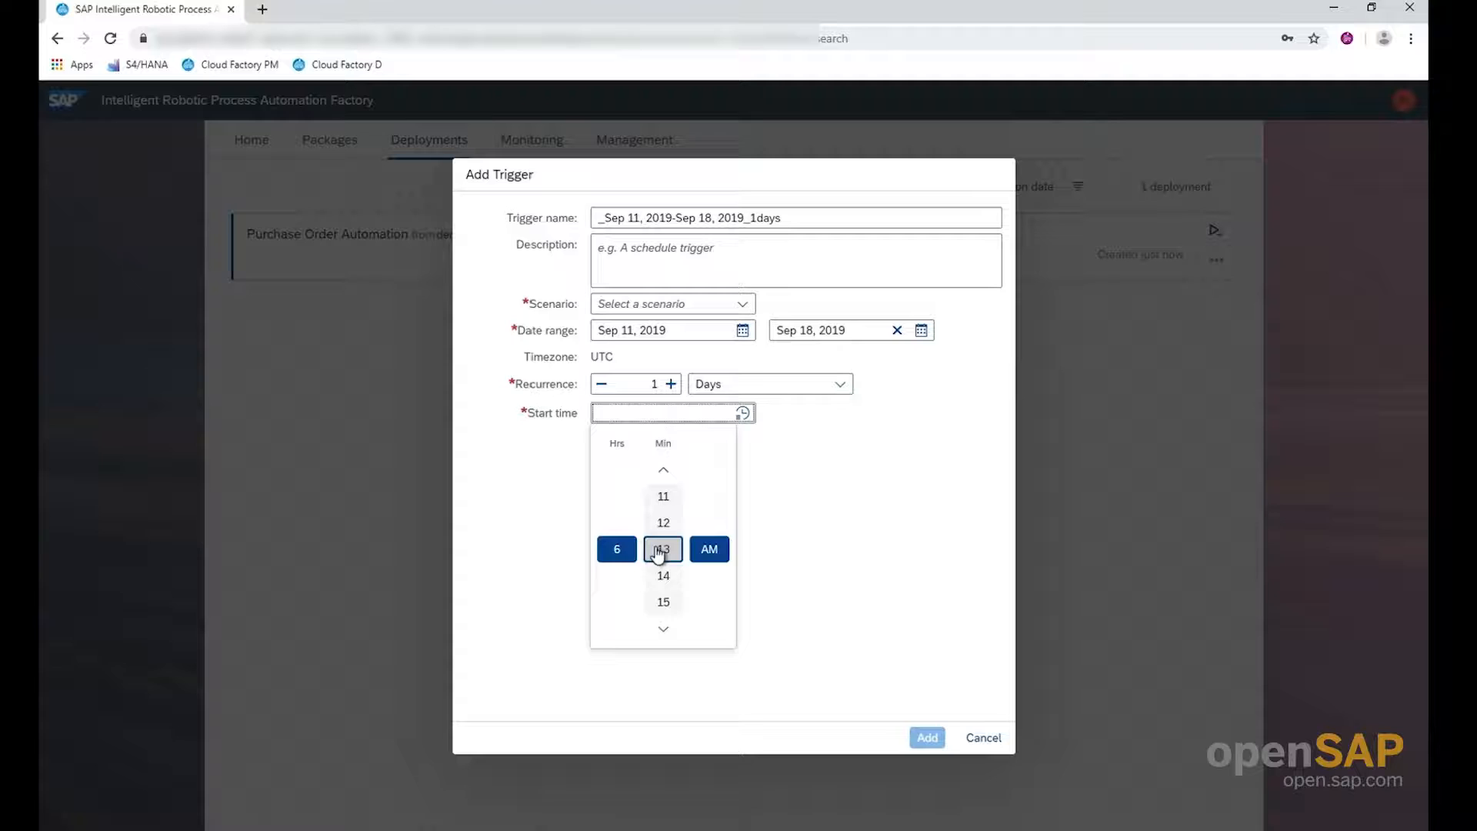
pyautogui.click(666, 603)
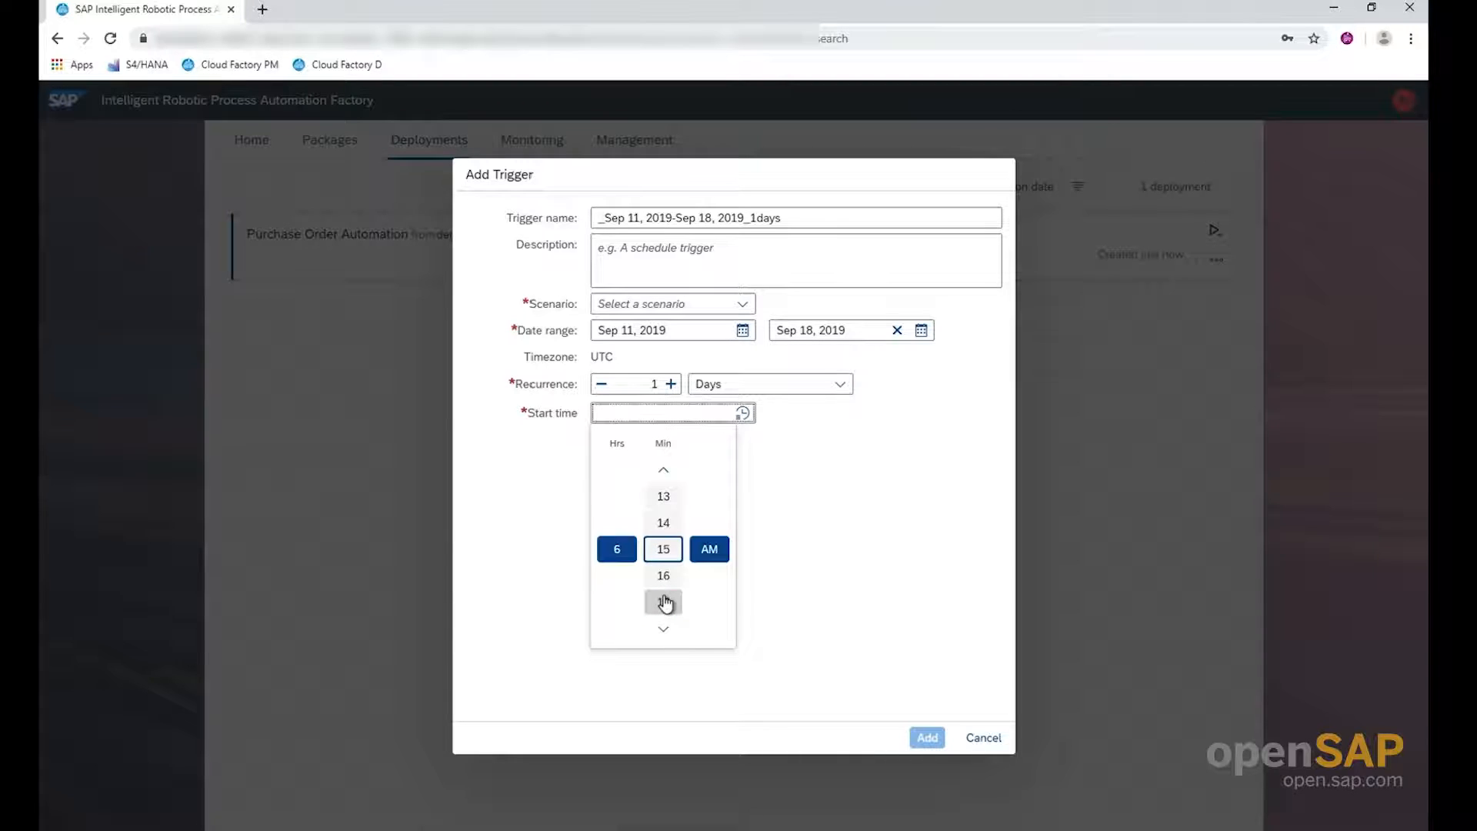
pyautogui.click(778, 588)
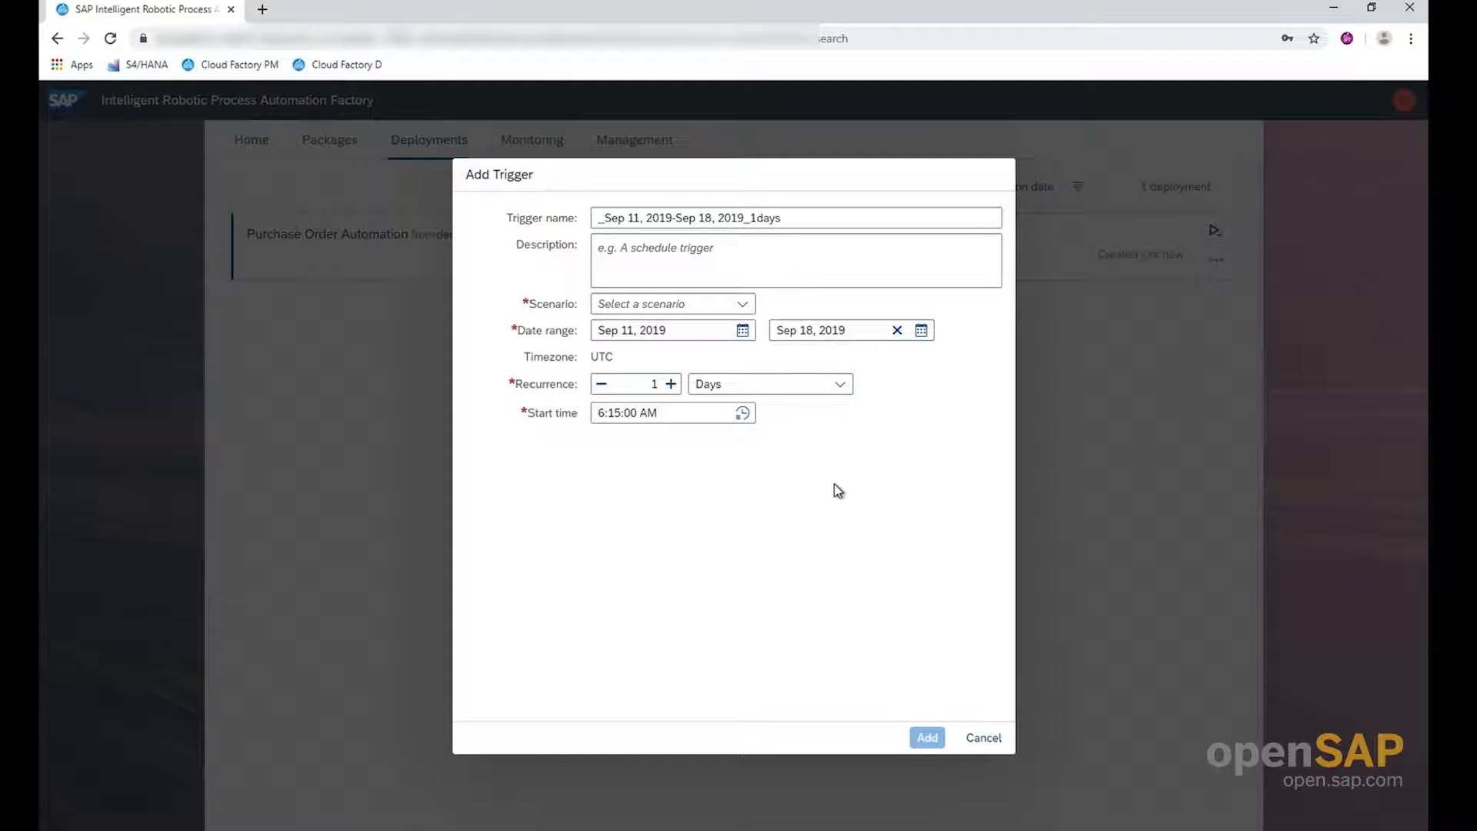
# Choose the scPurchaseOrder scenario for the trigger and add it to the deployment
pyautogui.click(742, 304)
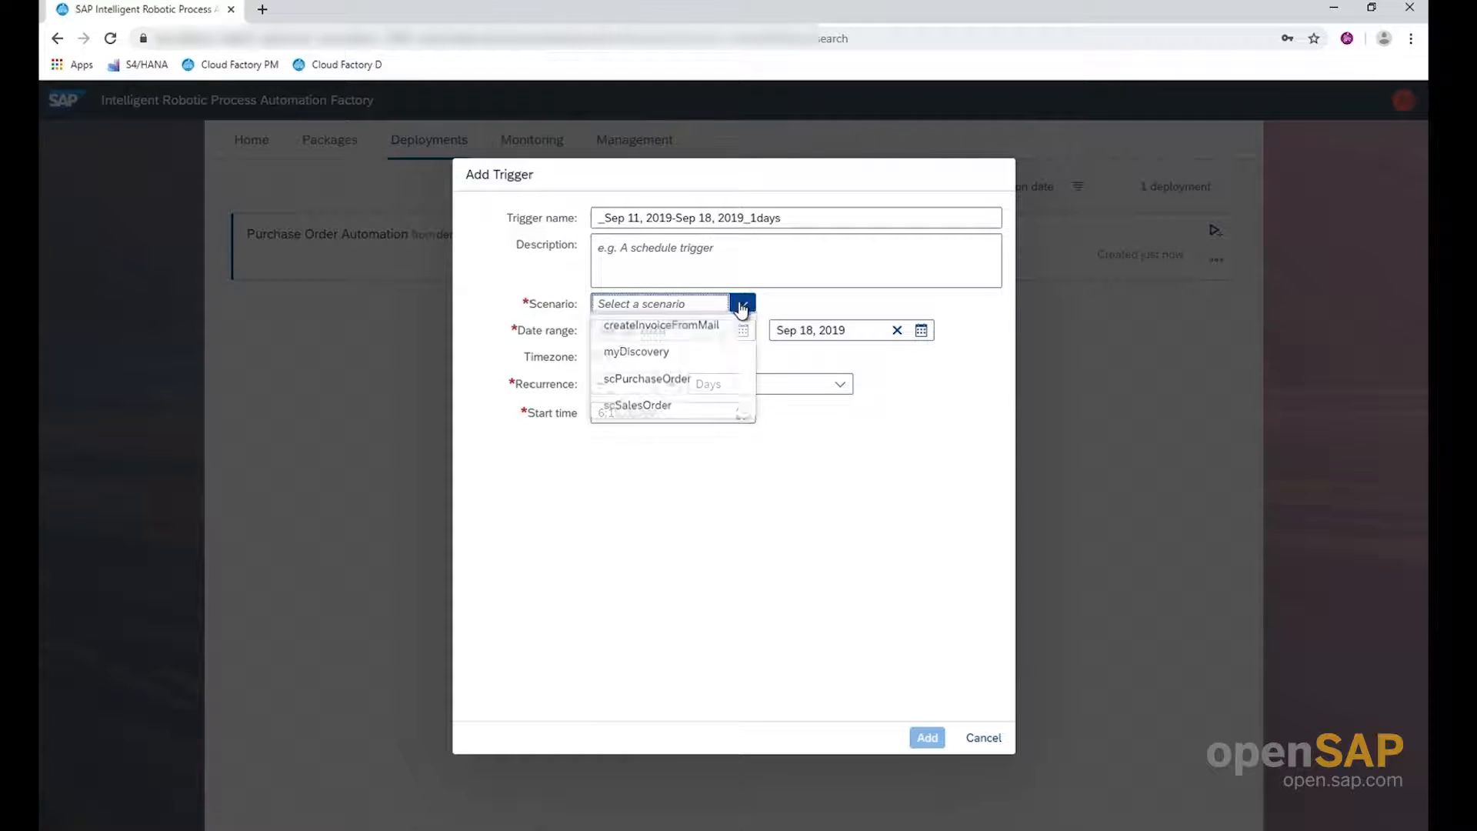
pyautogui.click(663, 387)
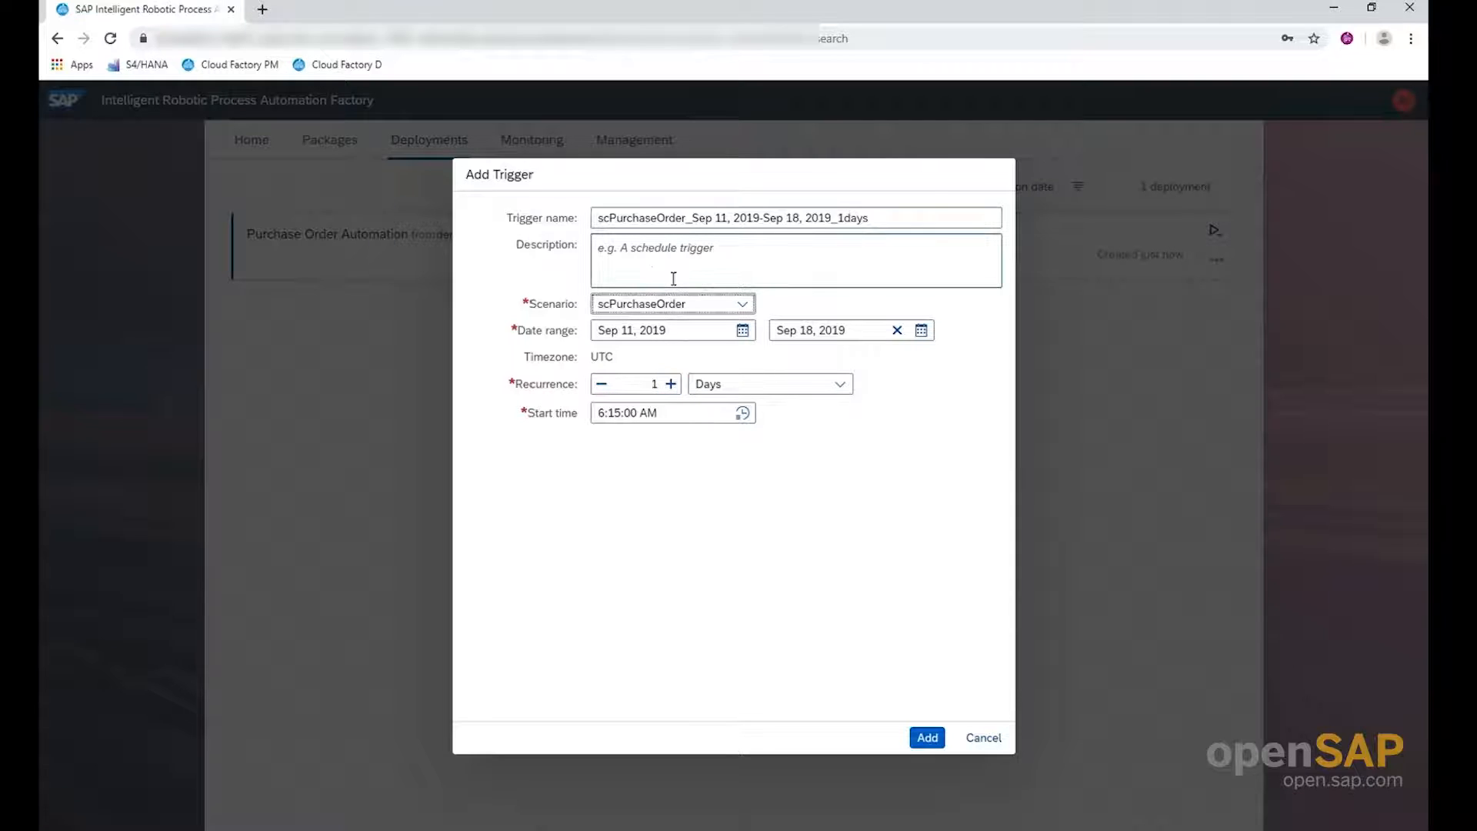
pyautogui.click(929, 744)
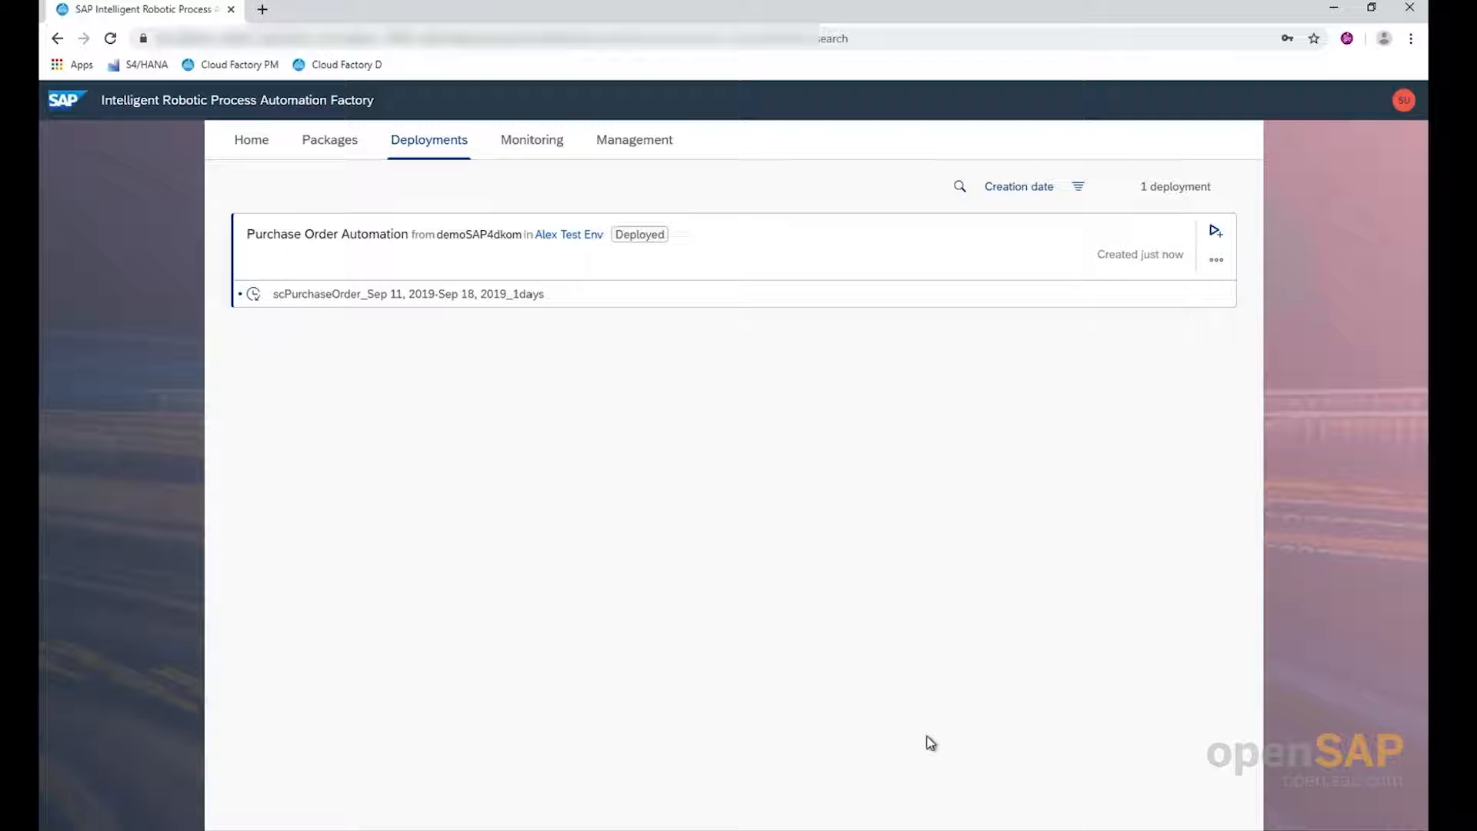
# Review the scPurchaseOrder trigger's details and its editable settings, closing them without changes
pyautogui.click(256, 299)
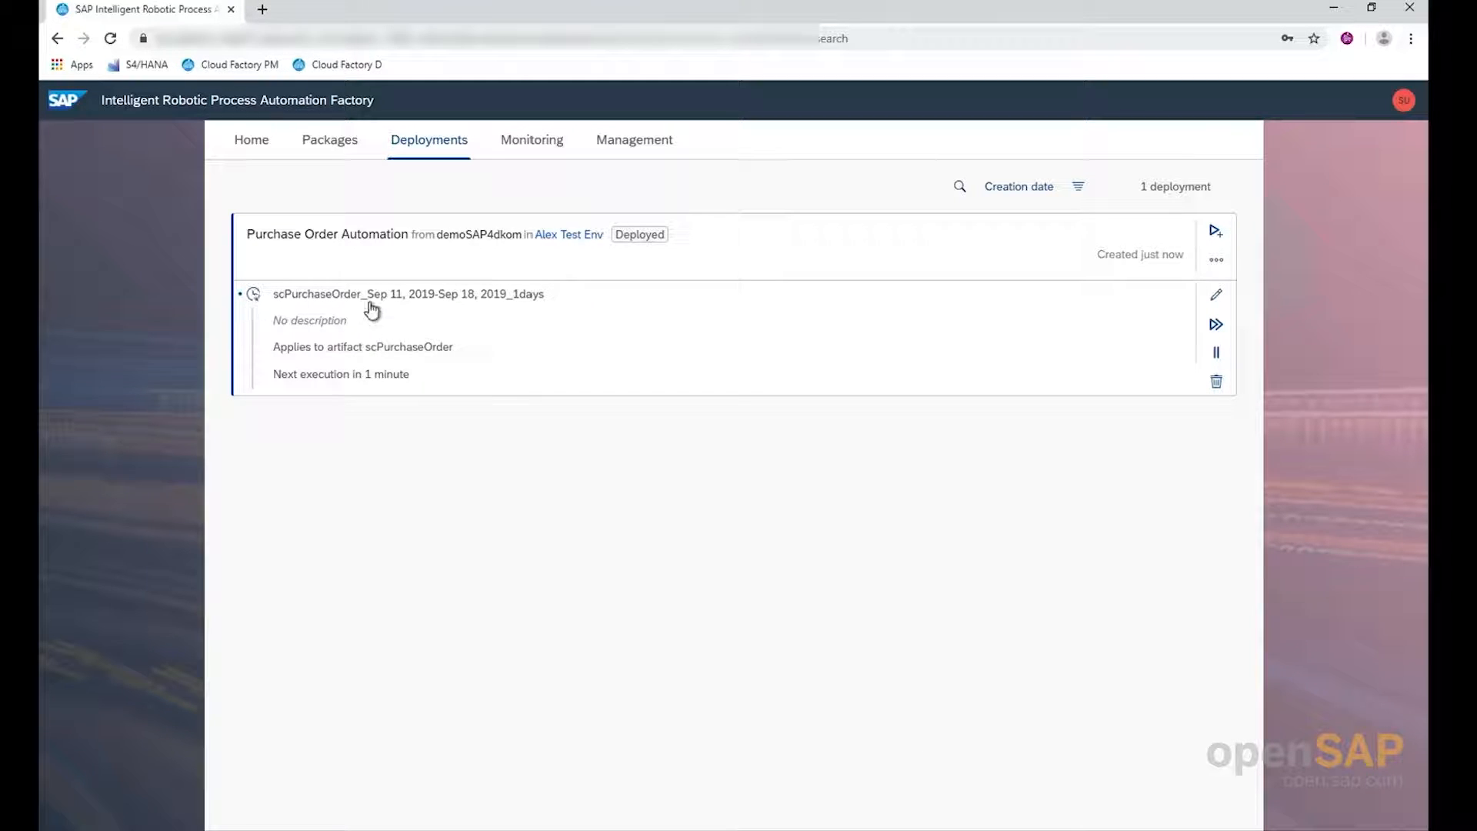
pyautogui.click(1217, 297)
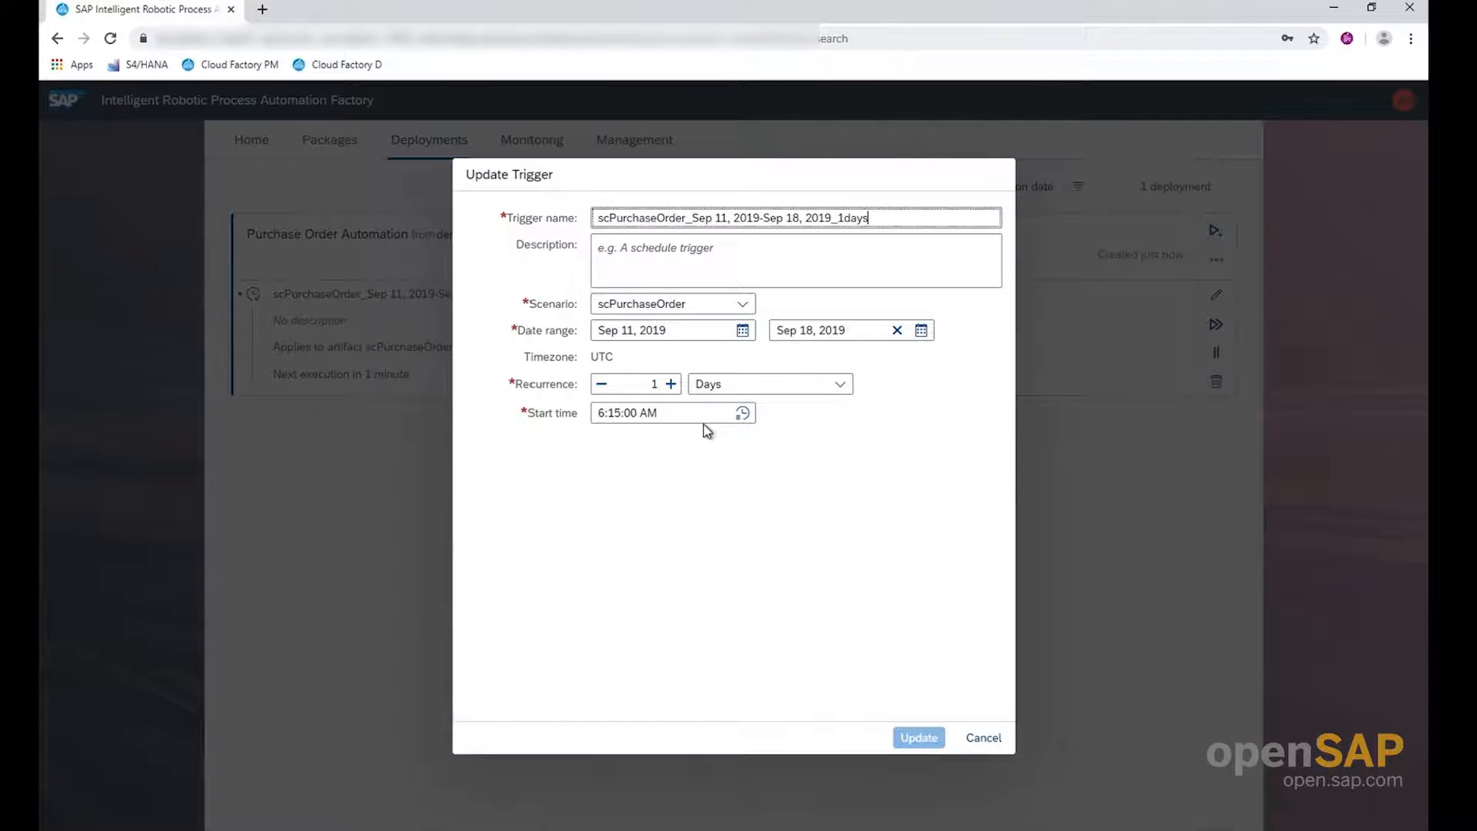
pyautogui.click(987, 738)
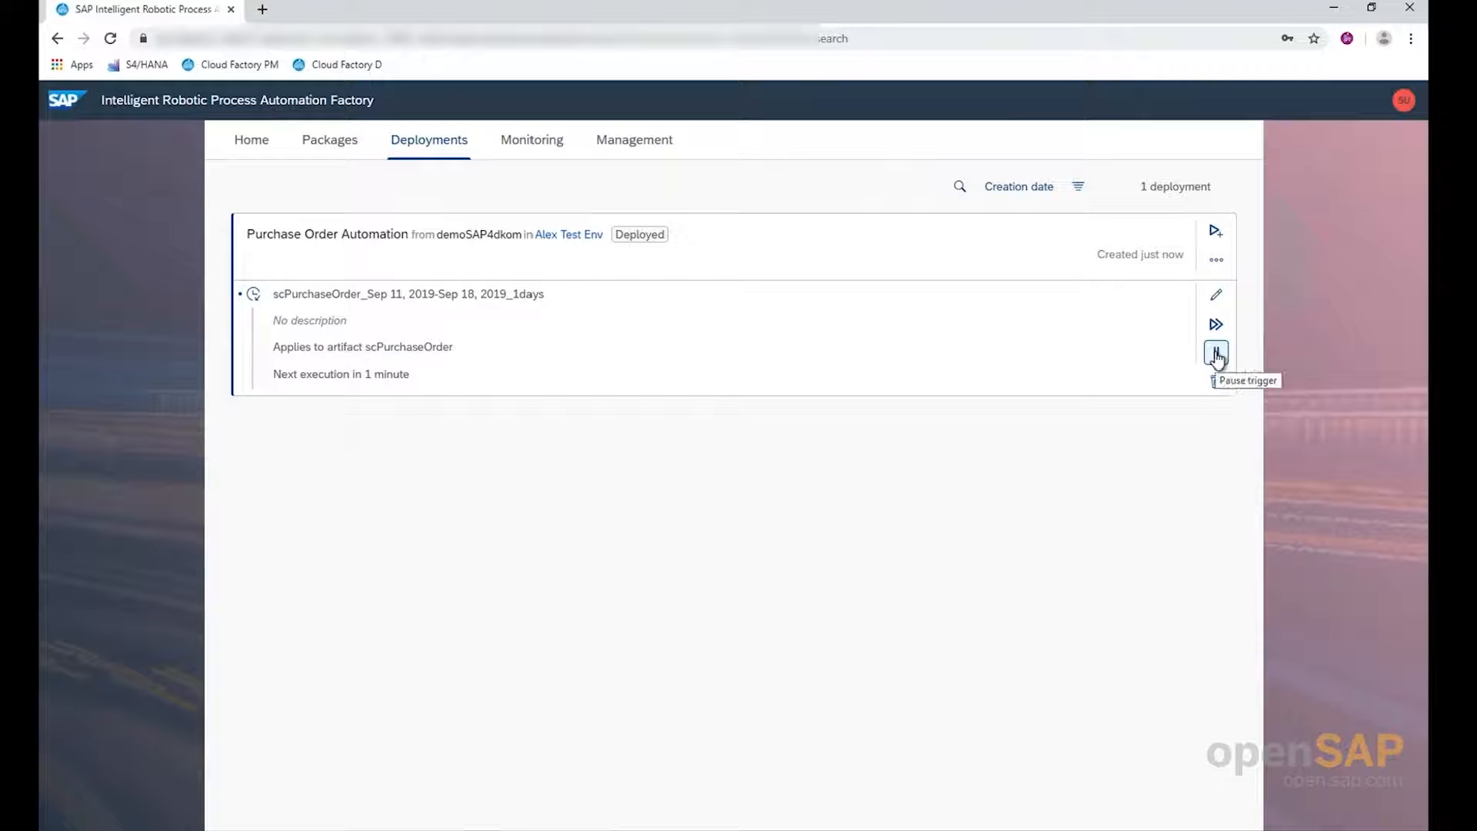
# Examine the monitoring dashboard, jobs and agents for the scheduled run, and refresh the jobs list
pyautogui.click(542, 144)
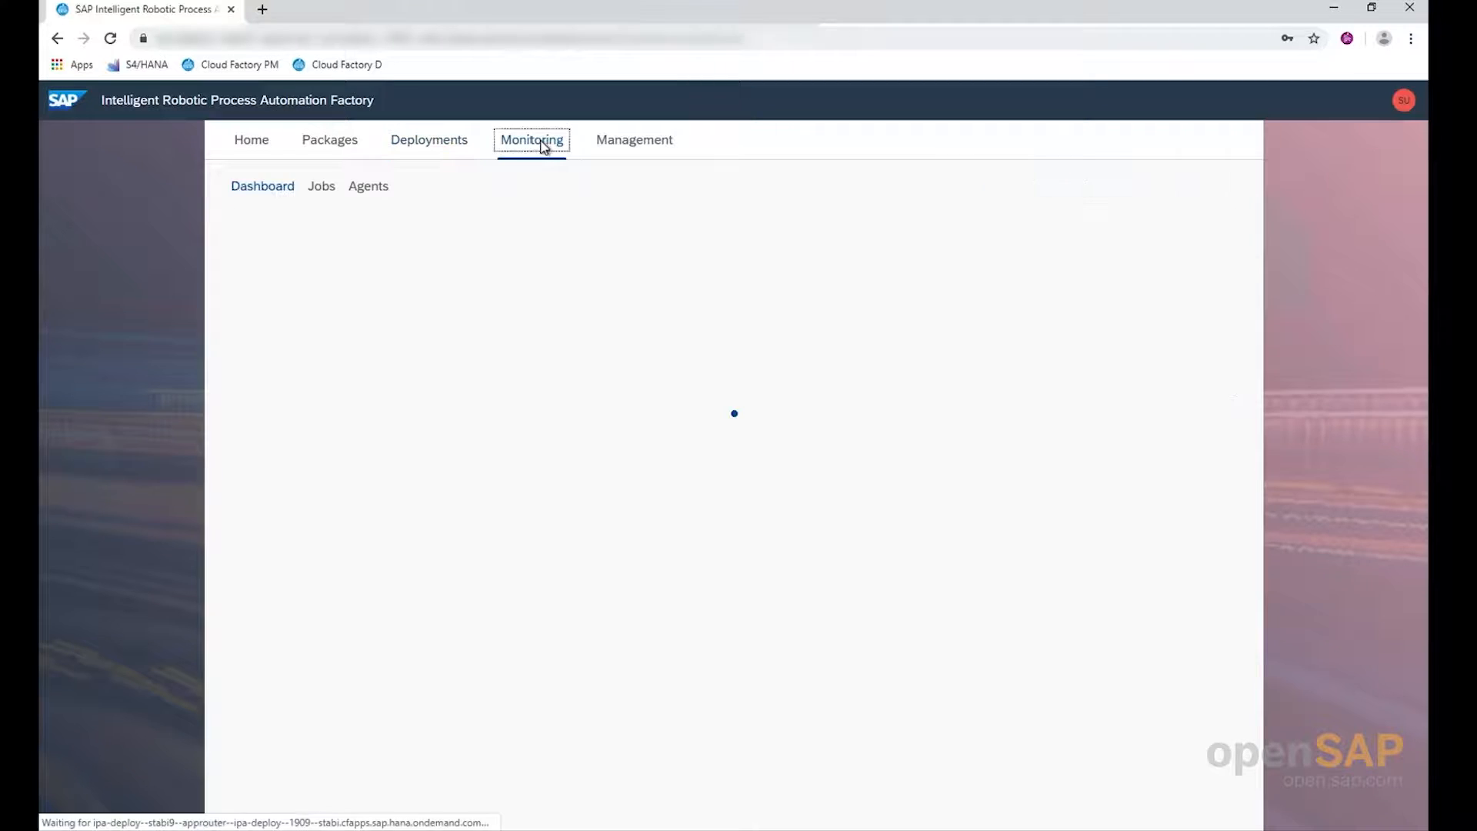
pyautogui.click(332, 191)
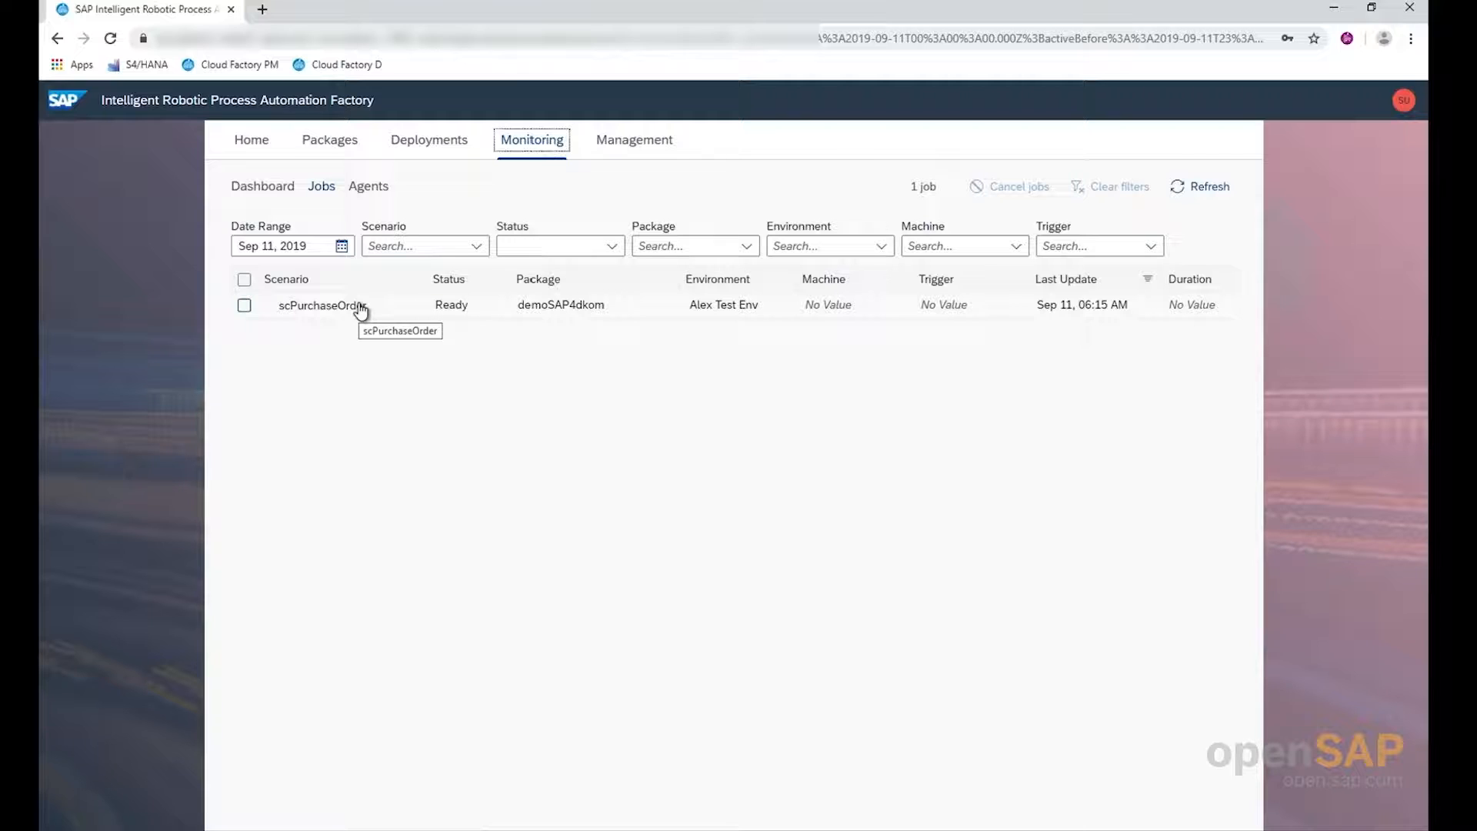
pyautogui.click(368, 188)
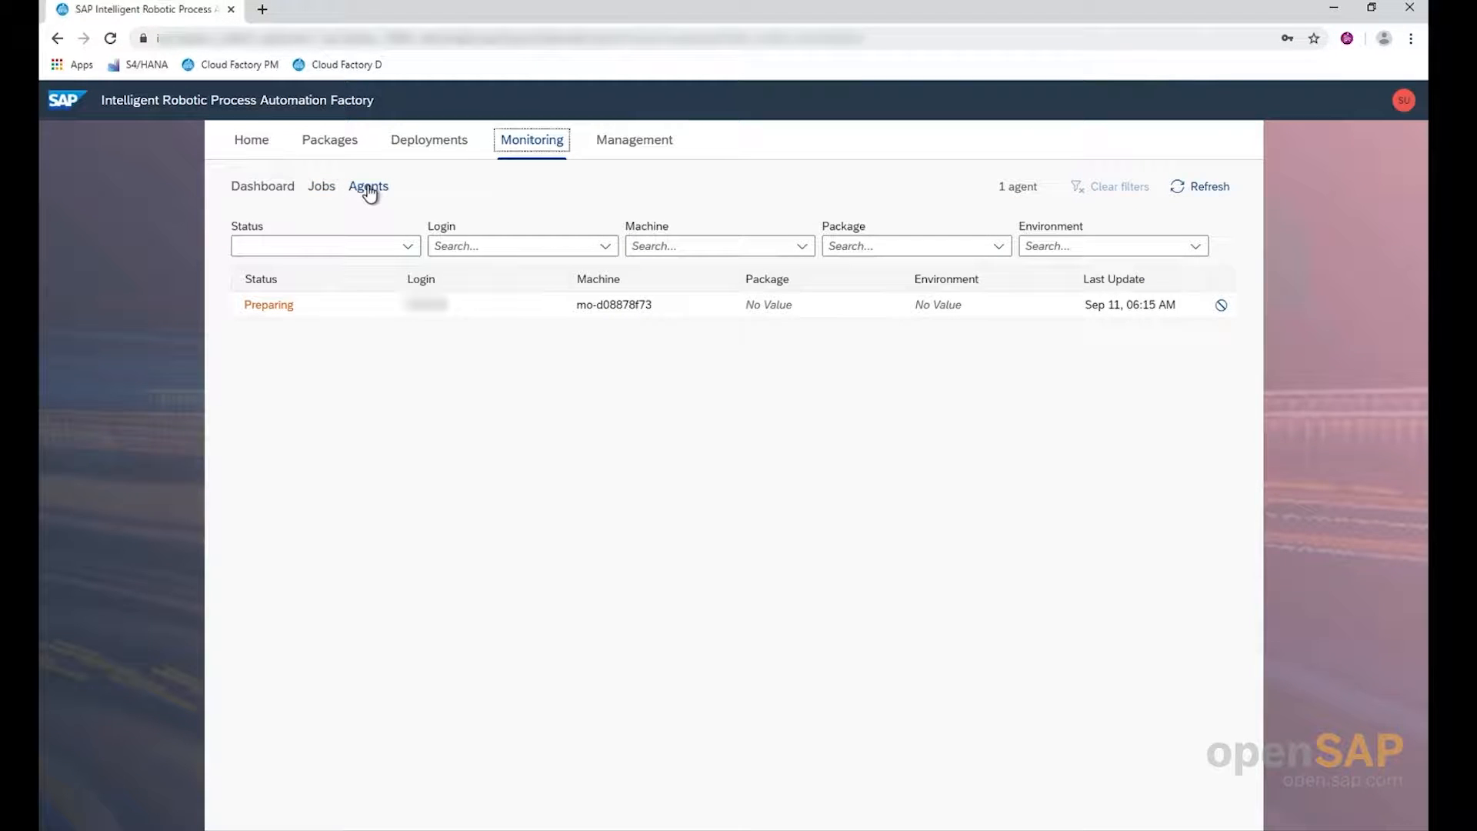
pyautogui.click(324, 189)
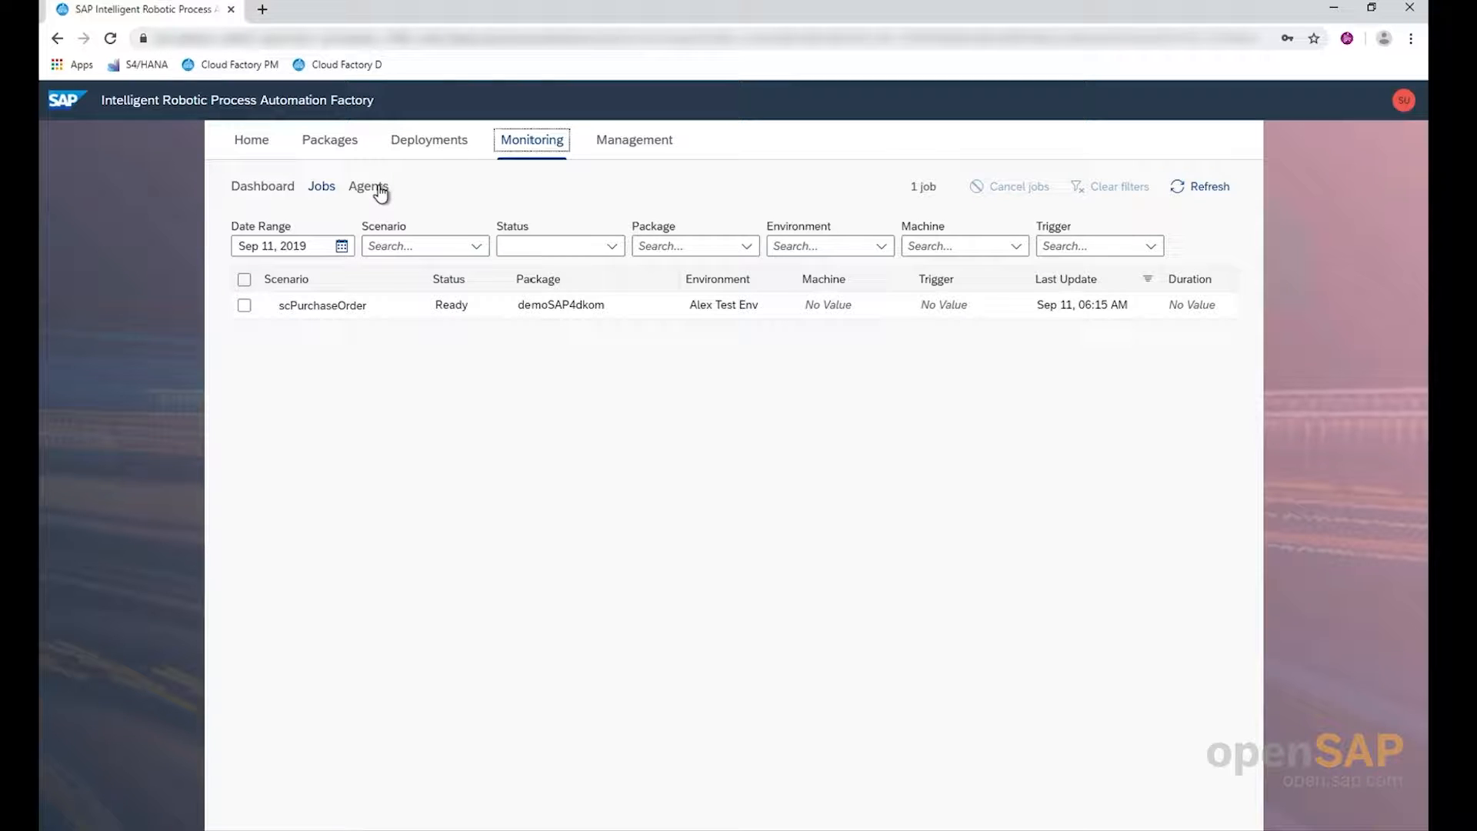
pyautogui.click(1199, 193)
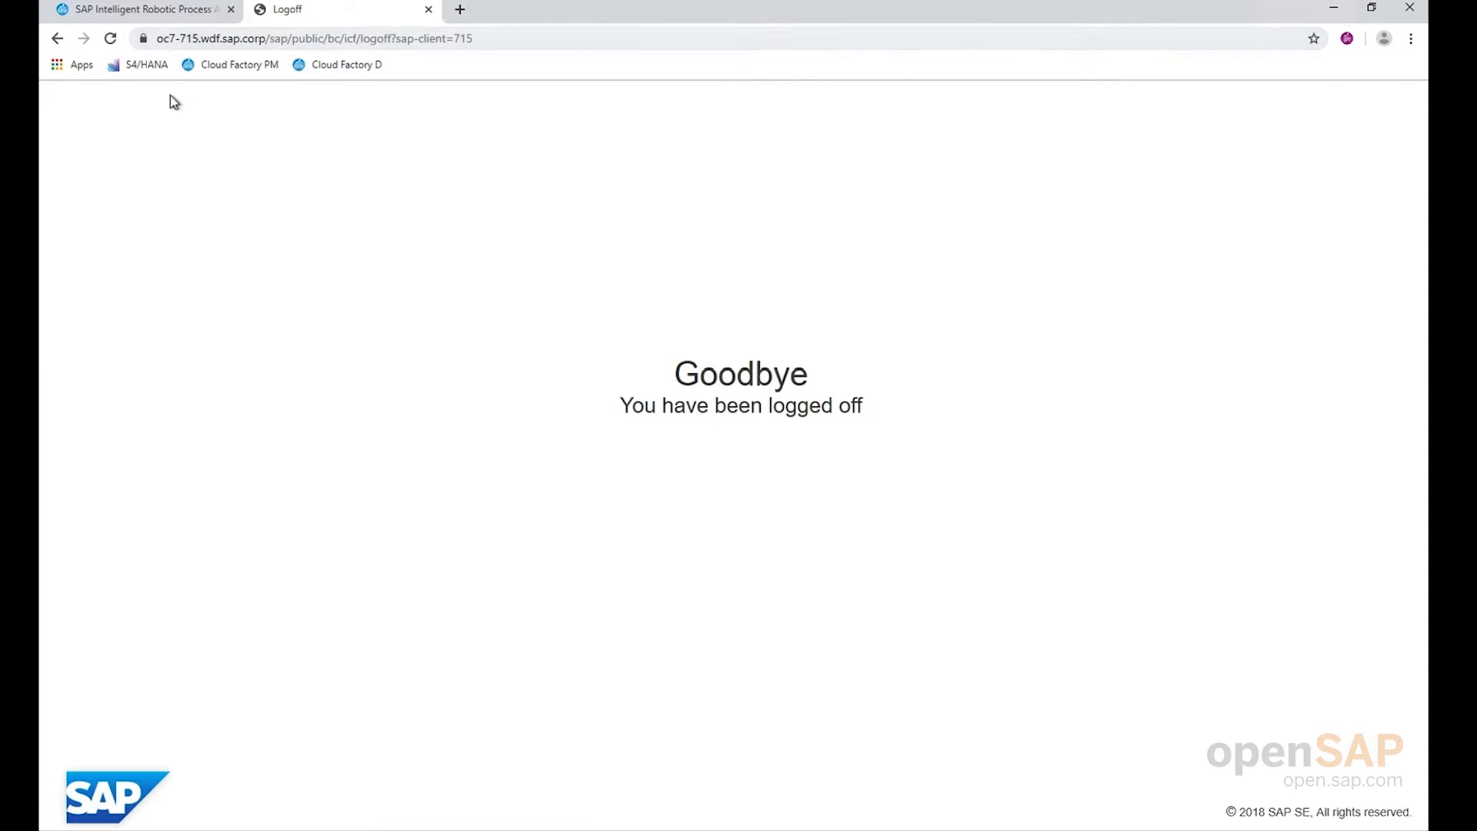
# Return from the Logoff page to the Factory and reload the monitored jobs to check the scPurchaseOrder run
pyautogui.click(160, 15)
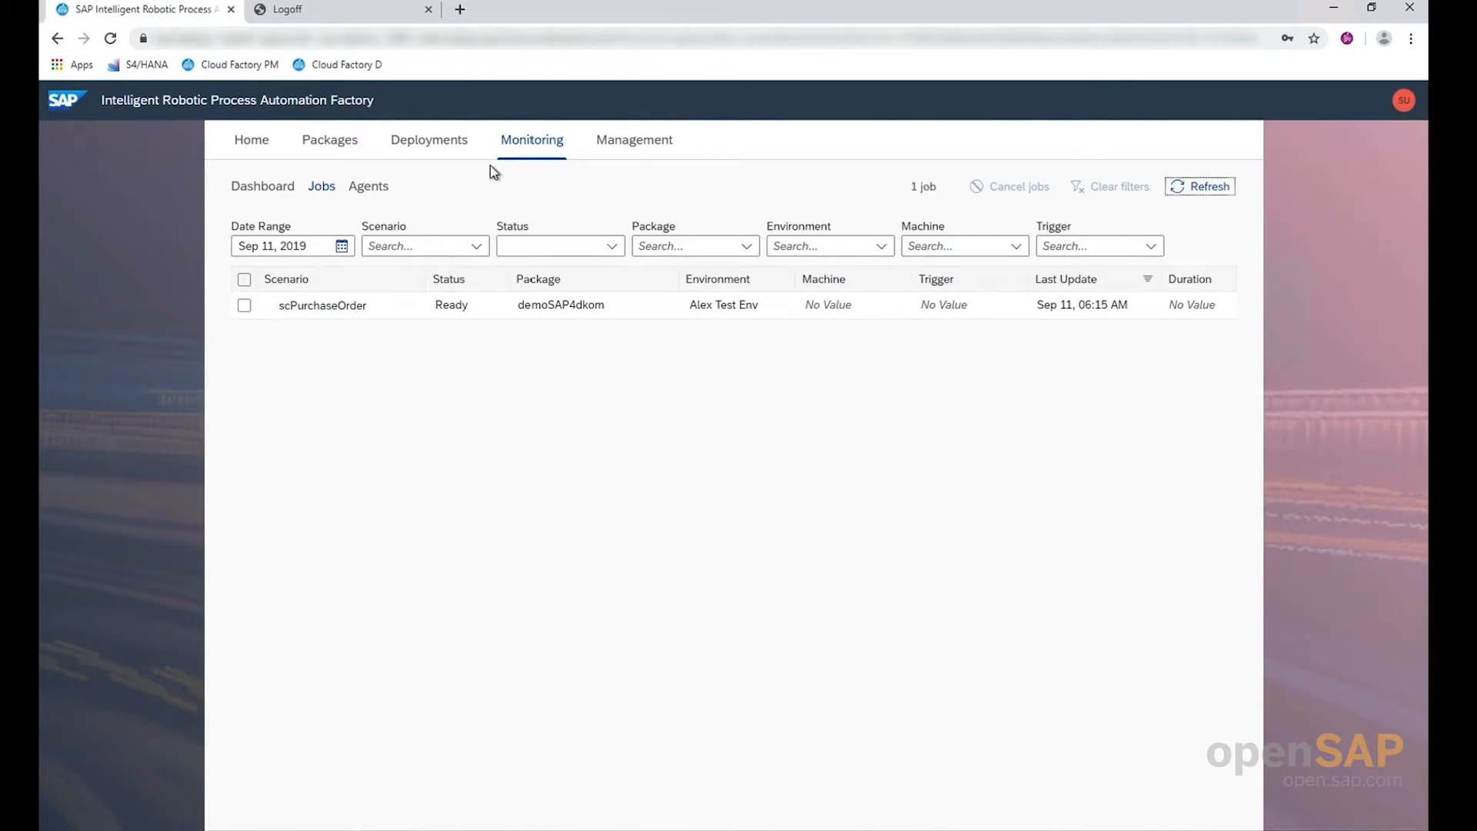
pyautogui.click(1197, 189)
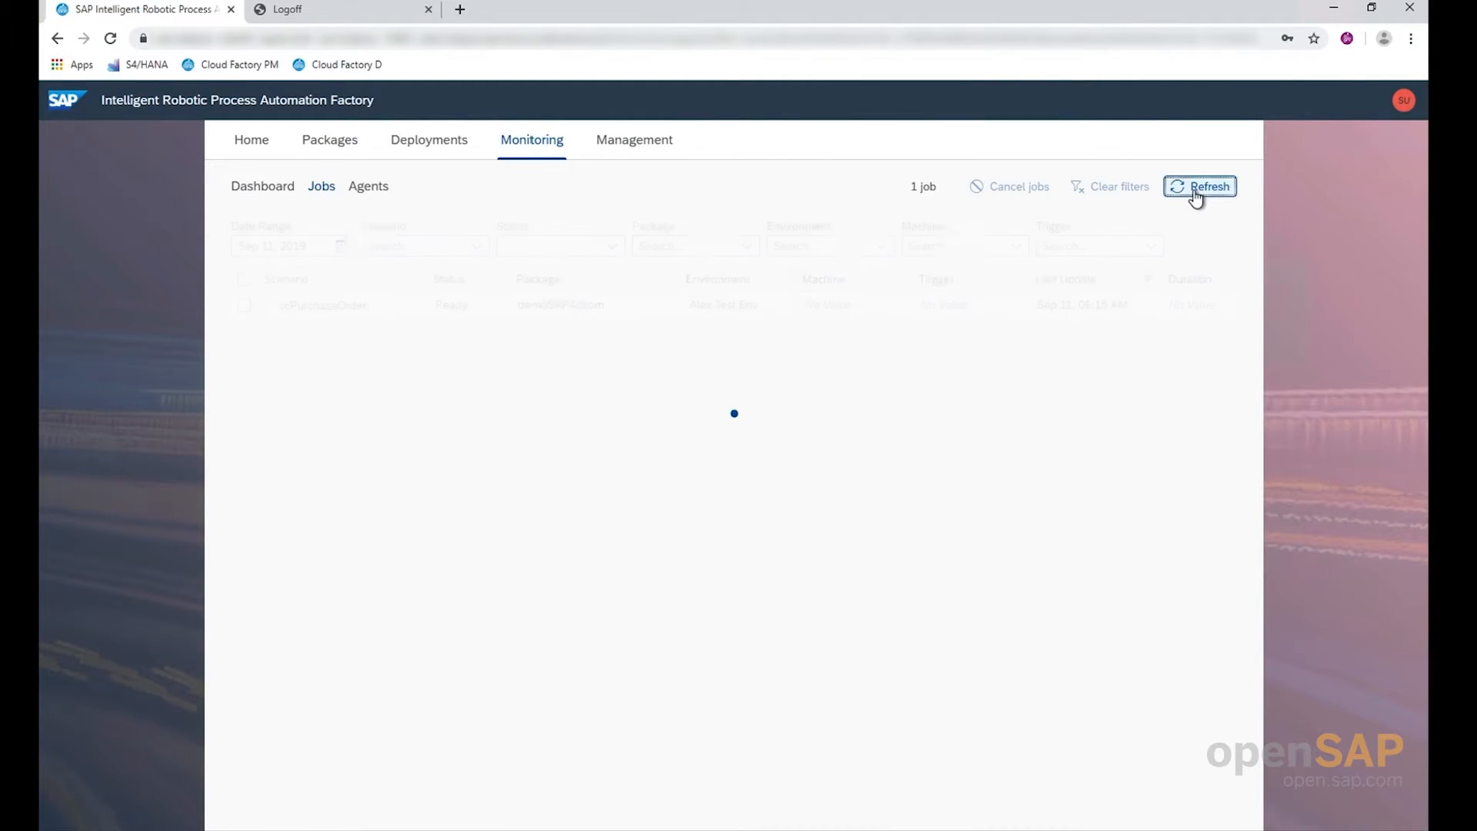